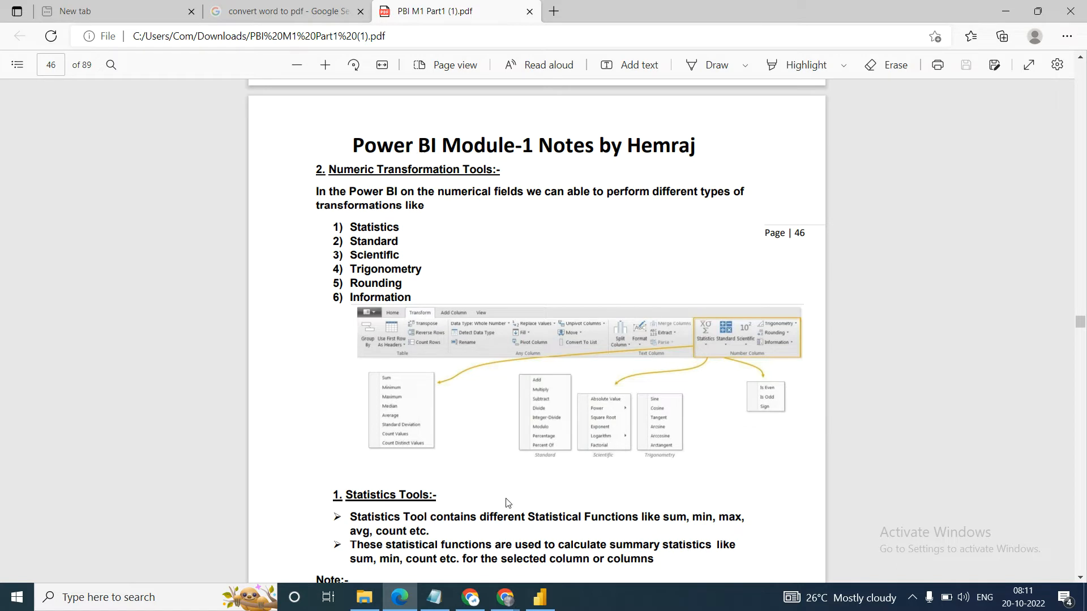
Look over the numeric transformation tools in the PDF notes, then switch to Power BI Desktop and dismiss its start screen.
mouse_move(541, 605)
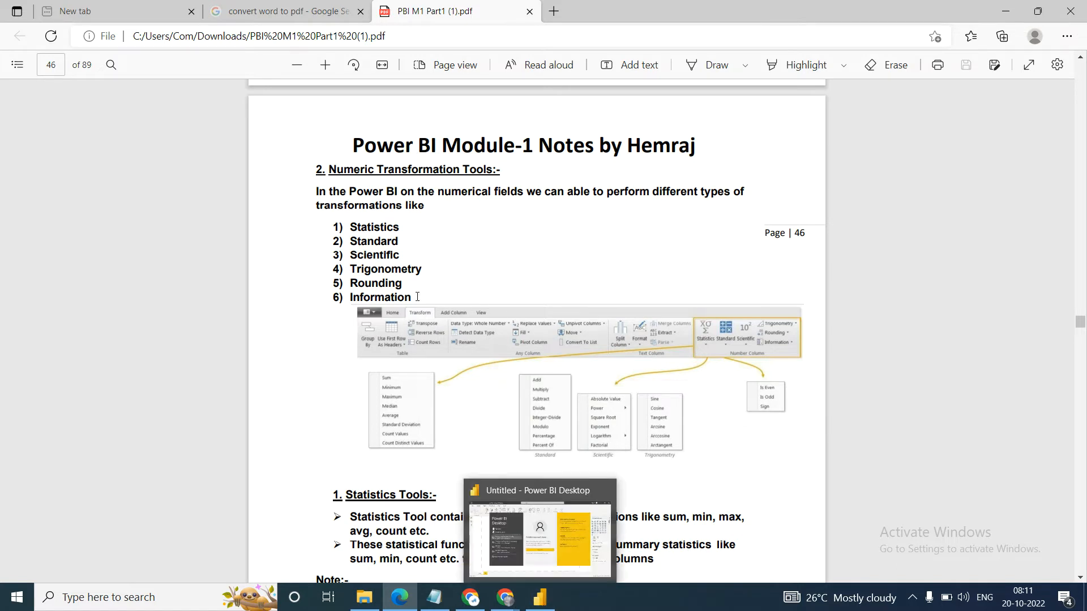
scroll(374, 280, down, 1)
scroll(374, 281, down, 2)
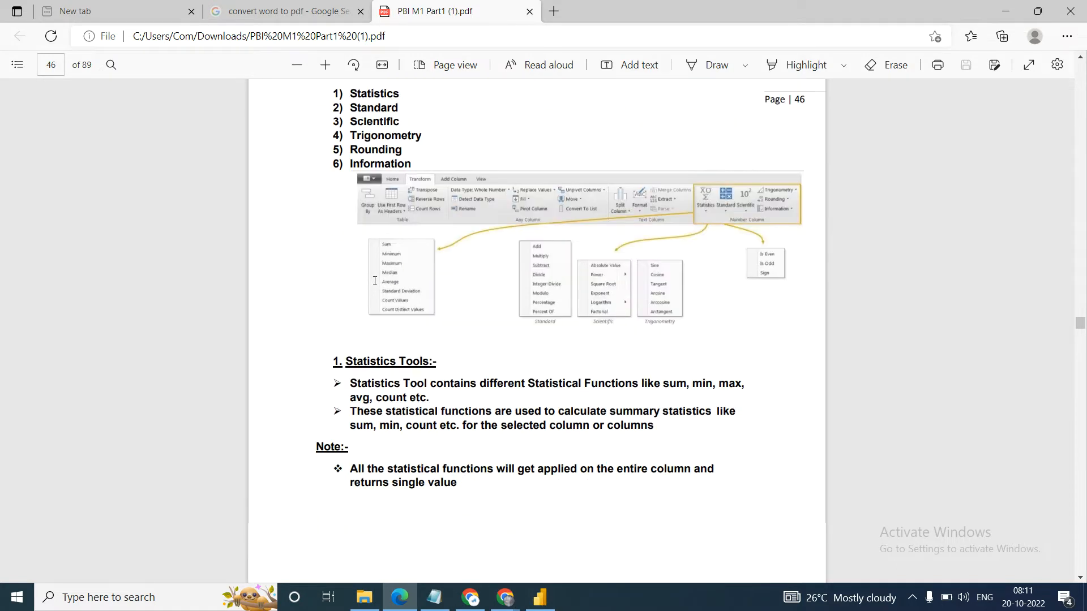
click(542, 601)
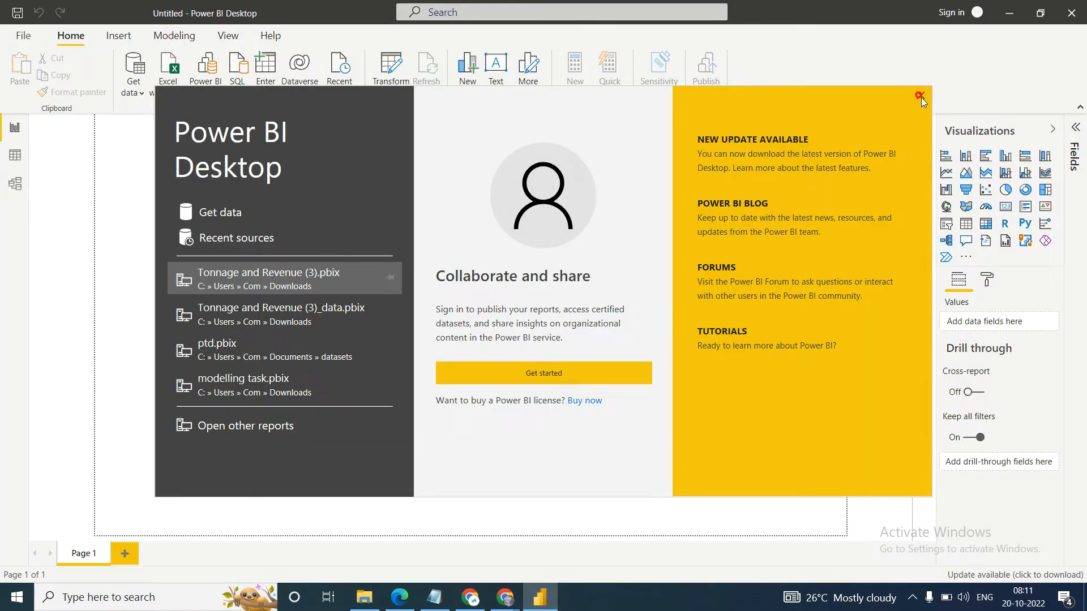
click(920, 97)
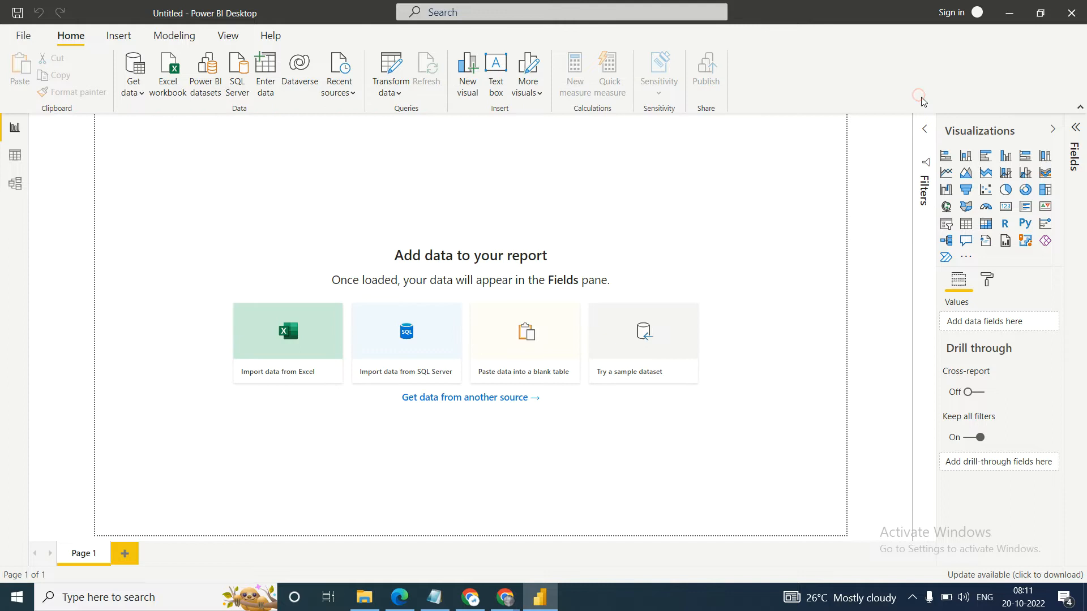
Start a Text/CSV import and browse to the 2021.3 folder under My Tableau Repository, Datasources.
click(141, 97)
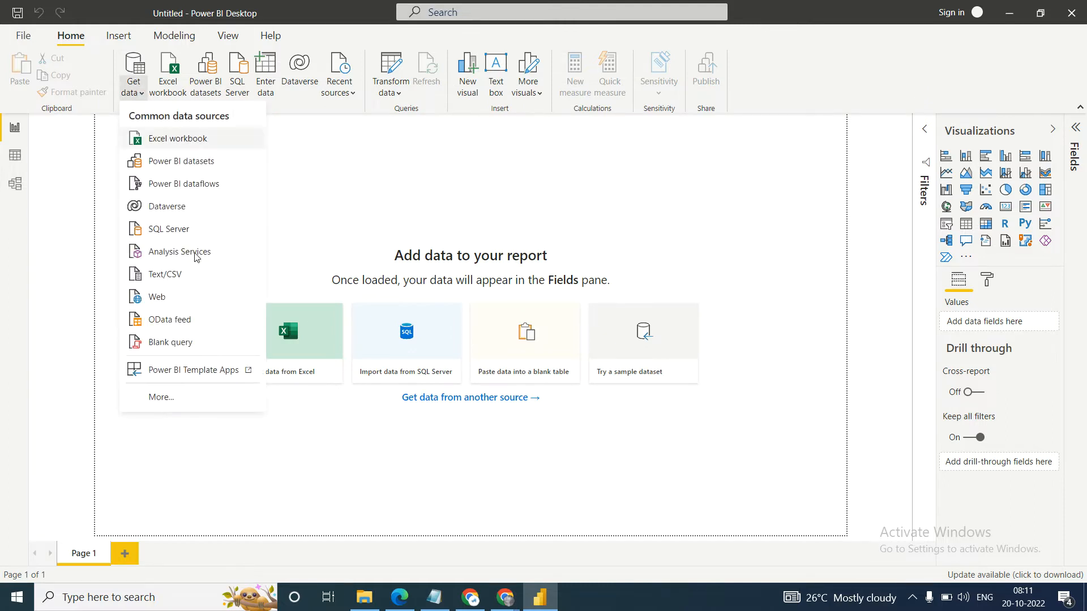
click(166, 275)
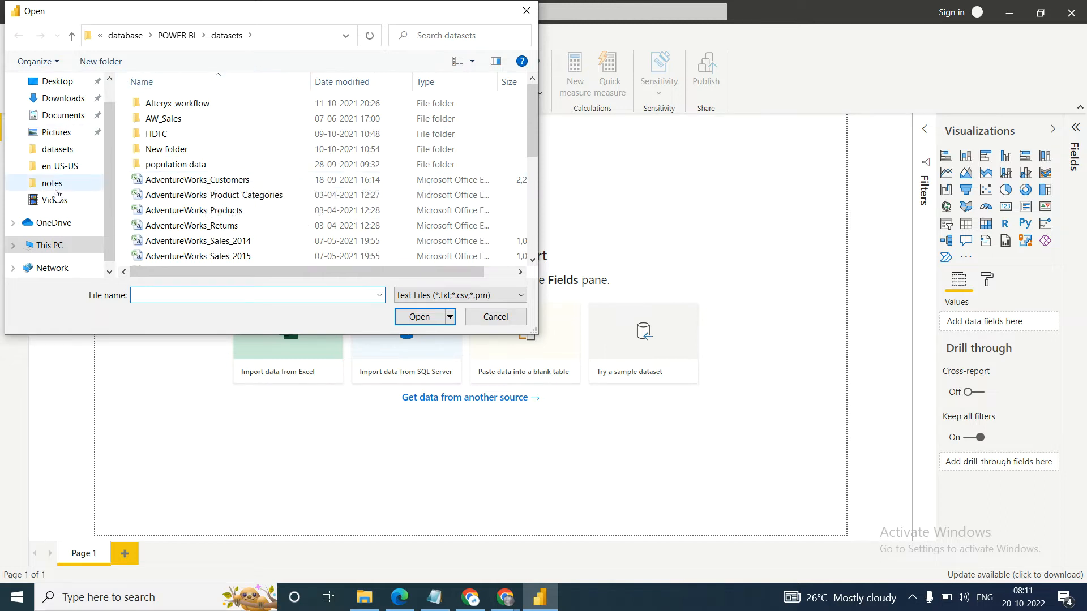
click(56, 167)
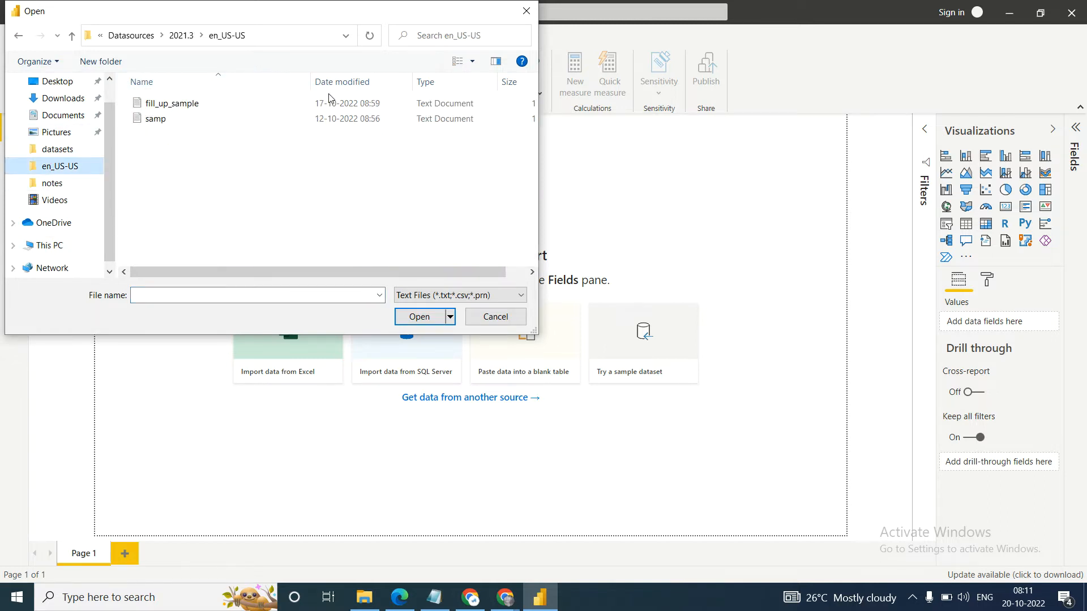
click(180, 36)
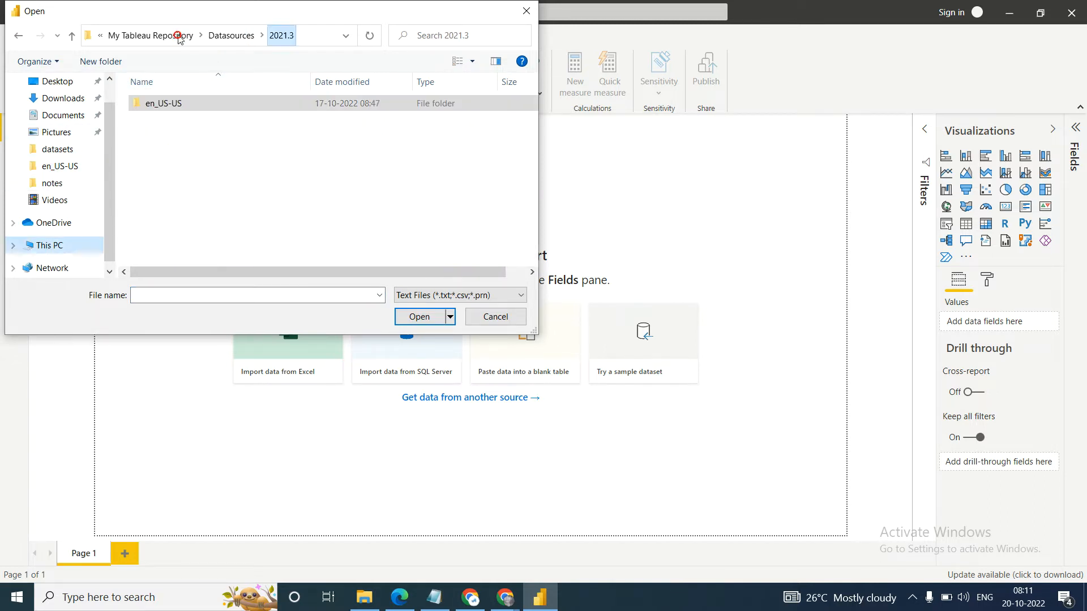
Set the file filter to All Files, and load the Orders sheet from the global_superstore_2016 workbook.
click(462, 297)
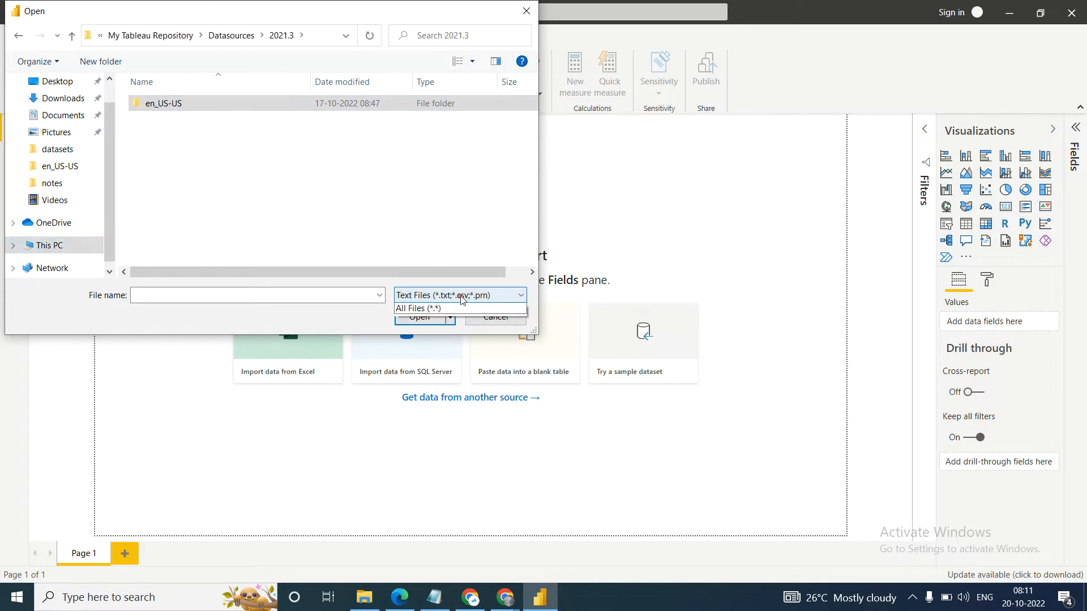
click(430, 321)
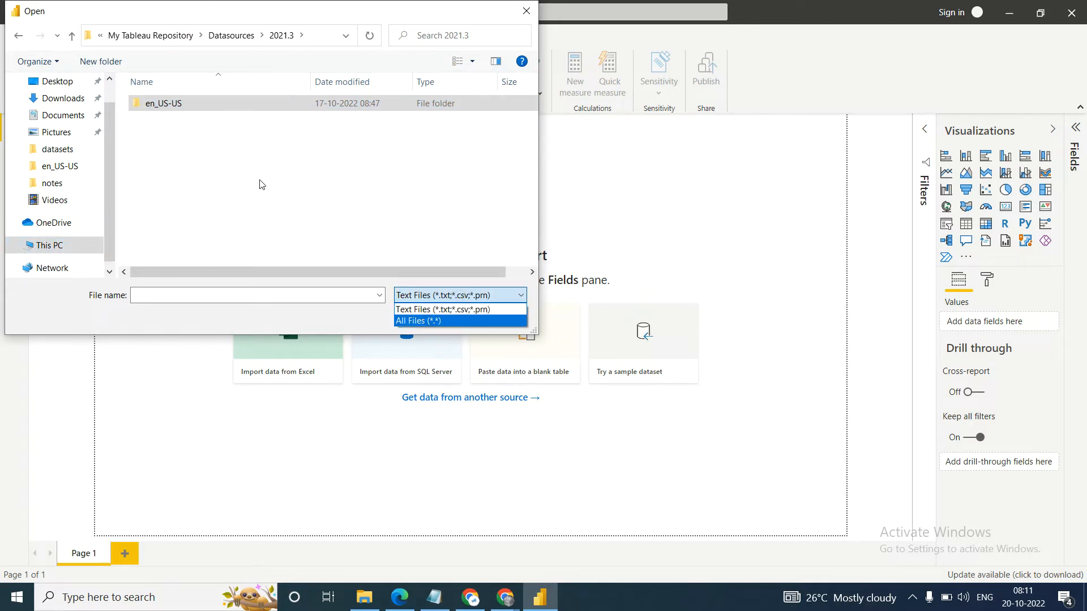
click(180, 120)
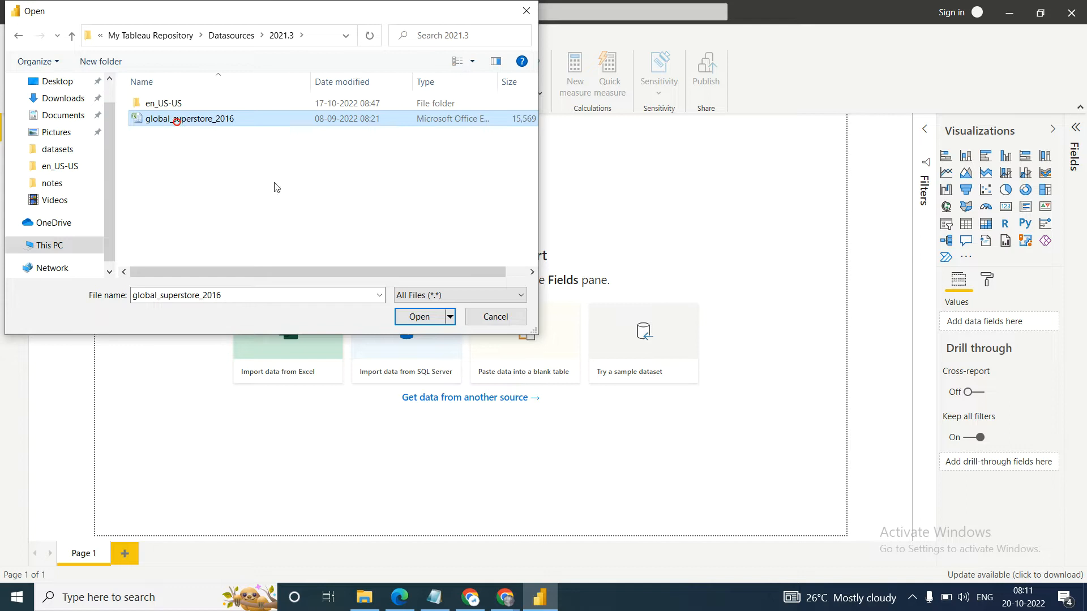
click(431, 322)
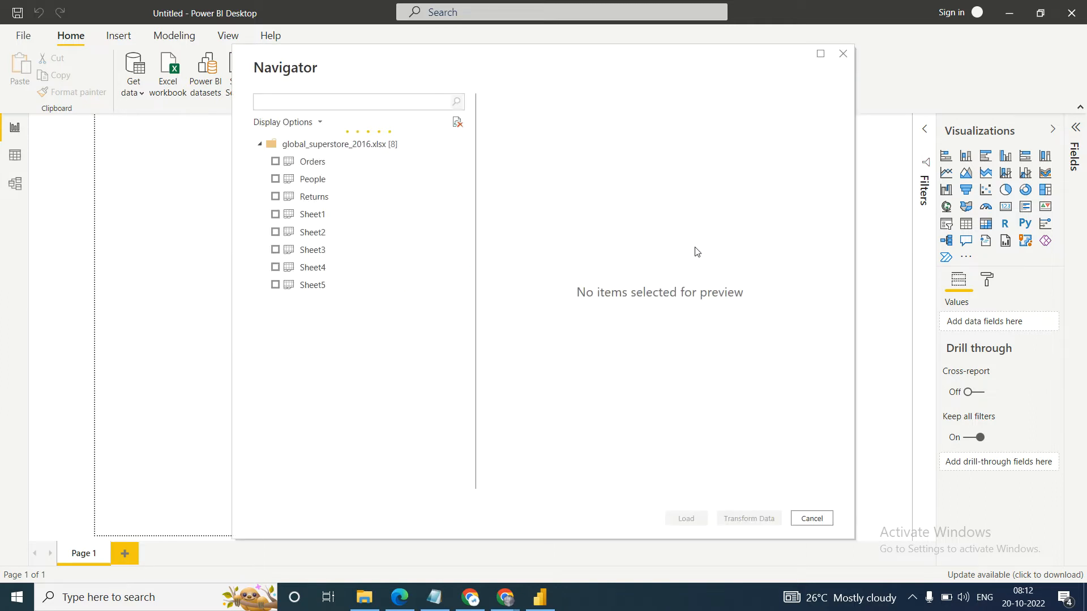
click(275, 162)
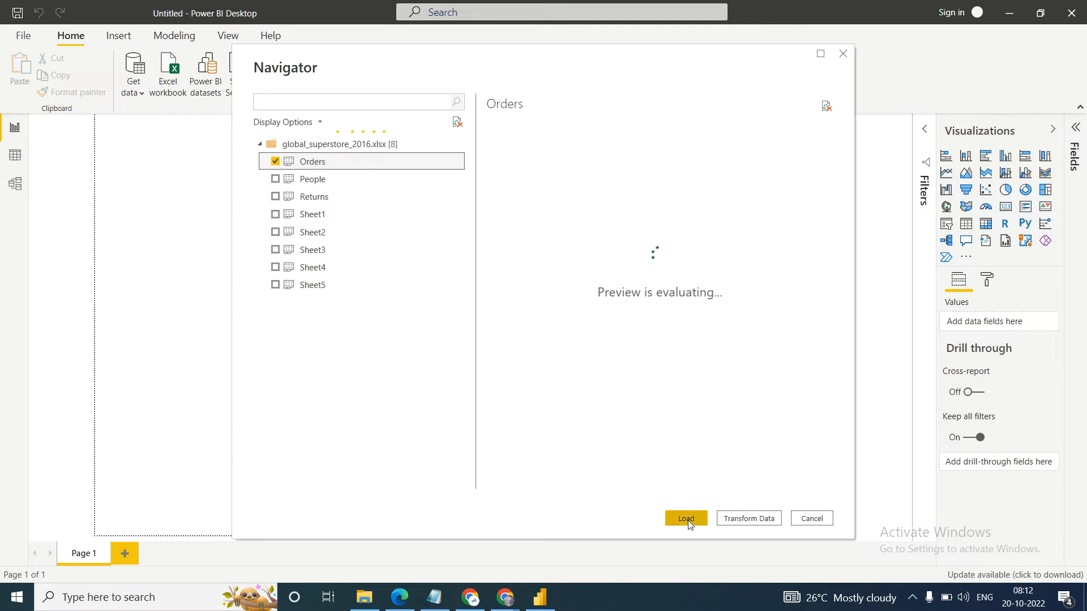
click(686, 519)
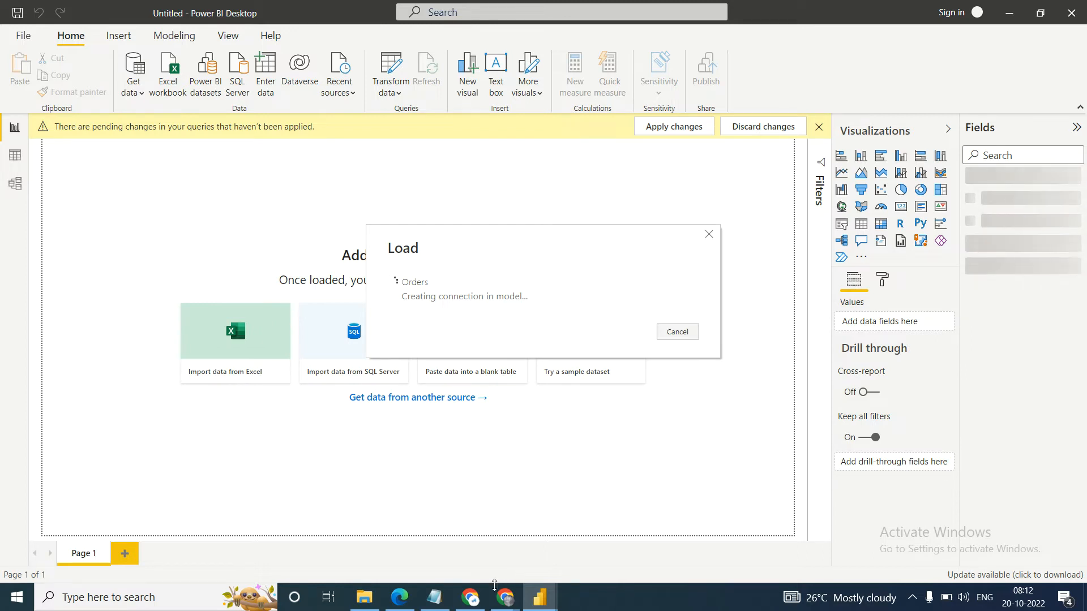
Switch to the Google Meet call, admit the waiting participant, and return to Power BI Desktop.
mouse_move(506, 605)
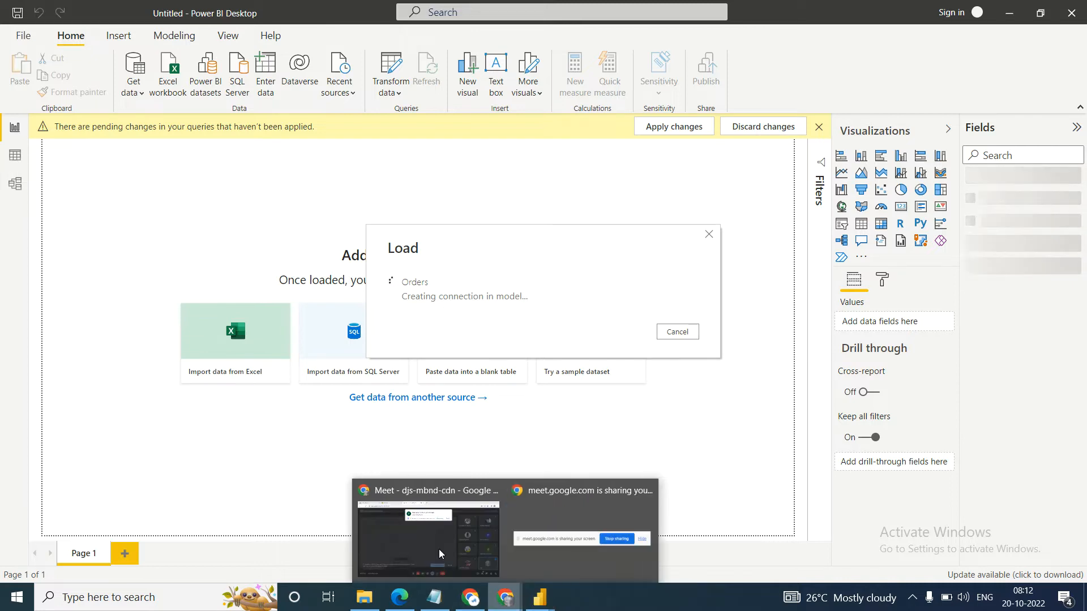
click(436, 548)
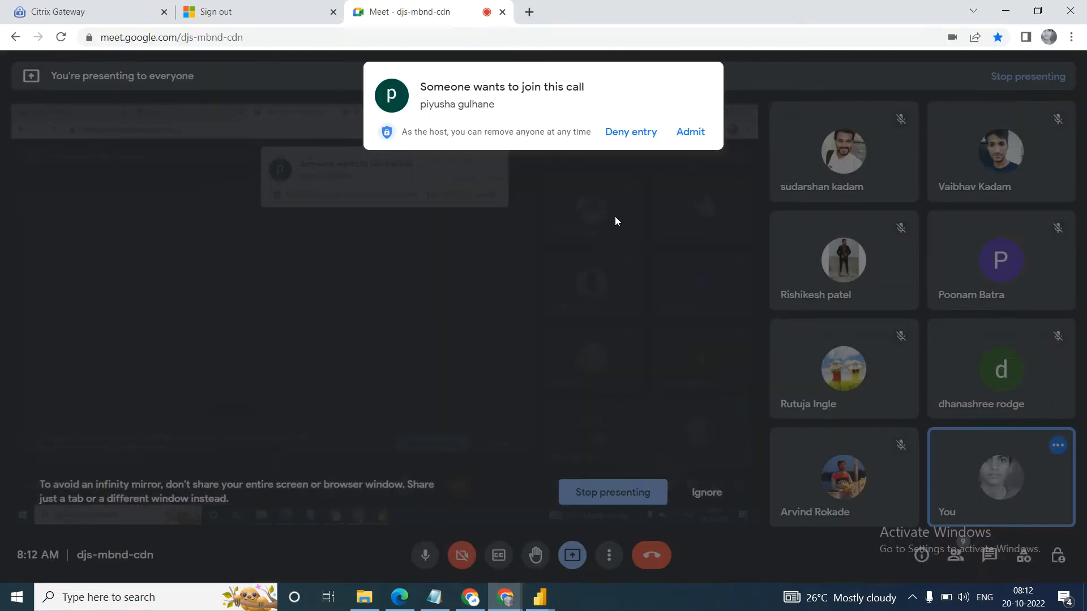
click(688, 133)
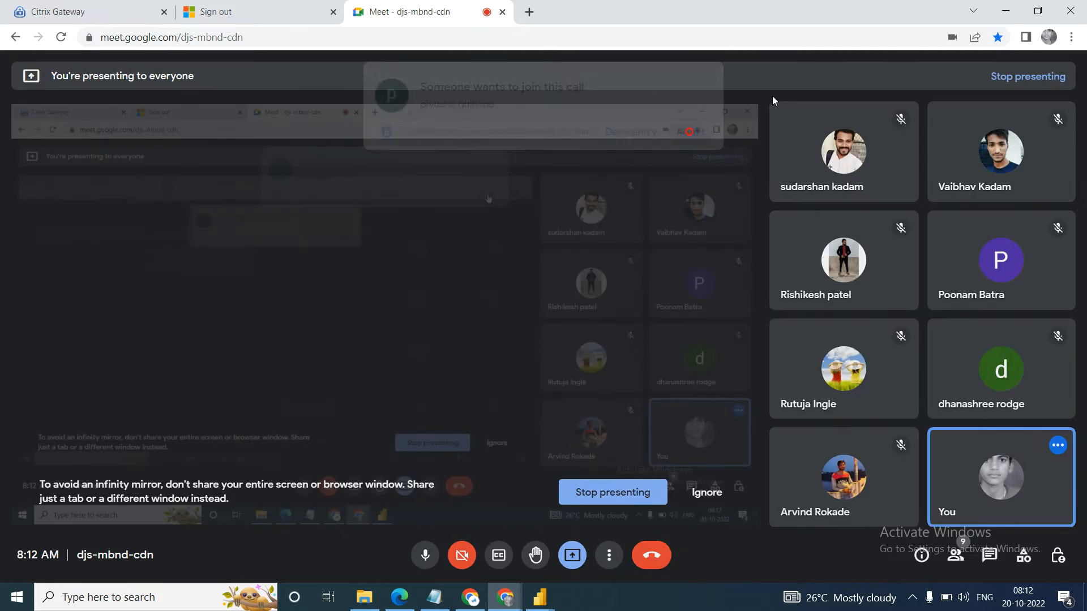
click(1007, 12)
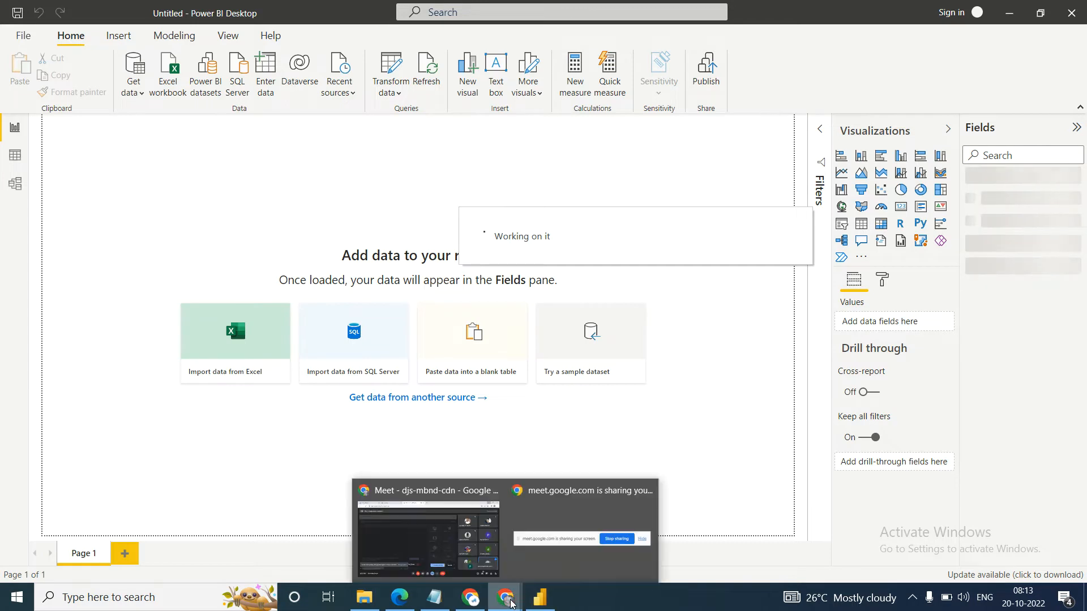
Let the next person asking to join into the Google Meet call and go back to Power BI Desktop.
mouse_move(511, 604)
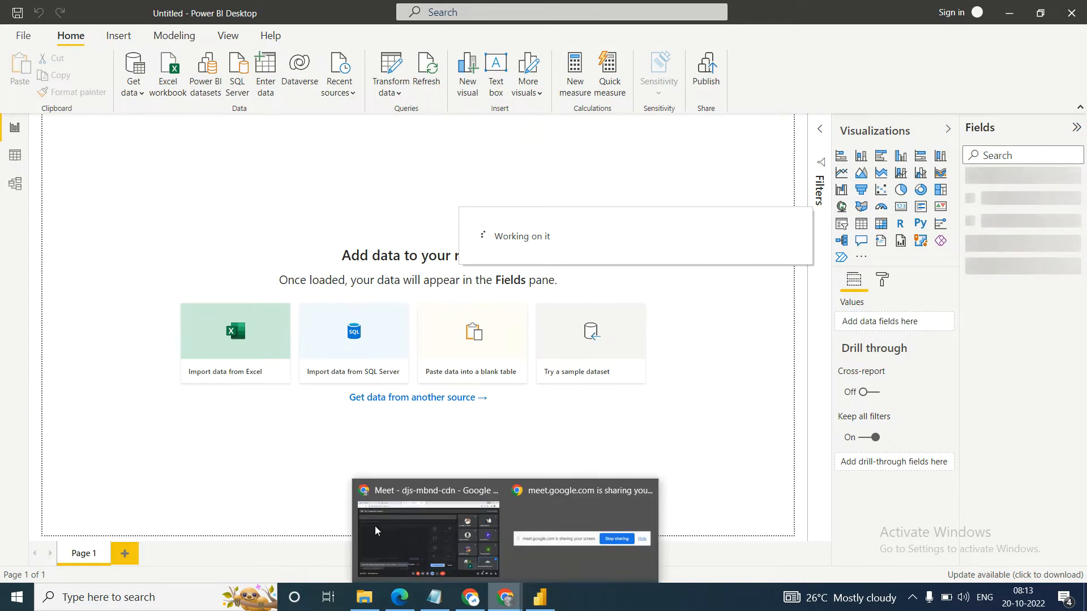
click(404, 539)
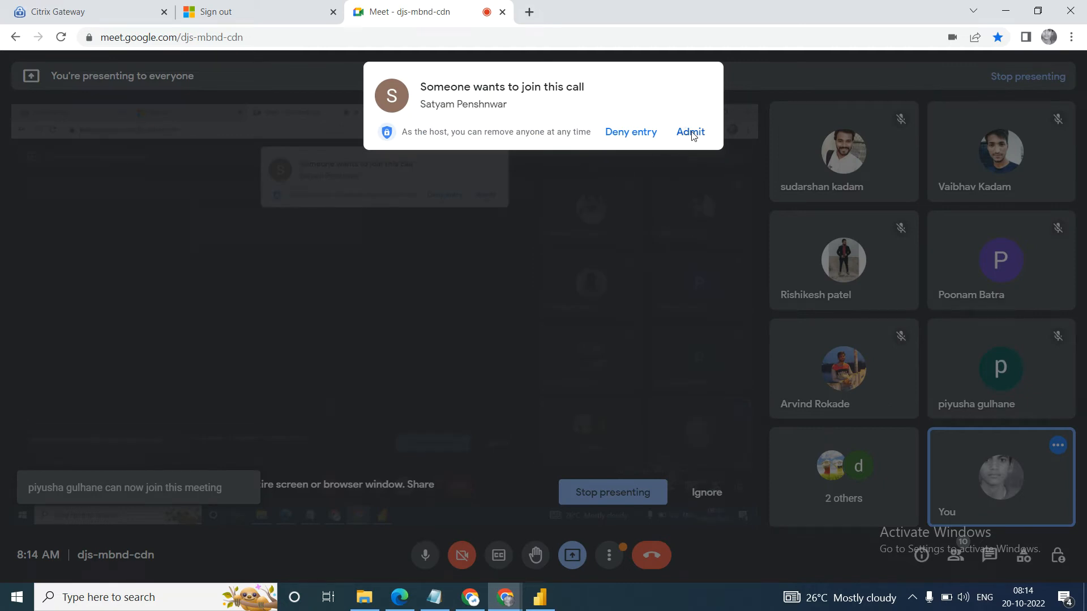
click(691, 133)
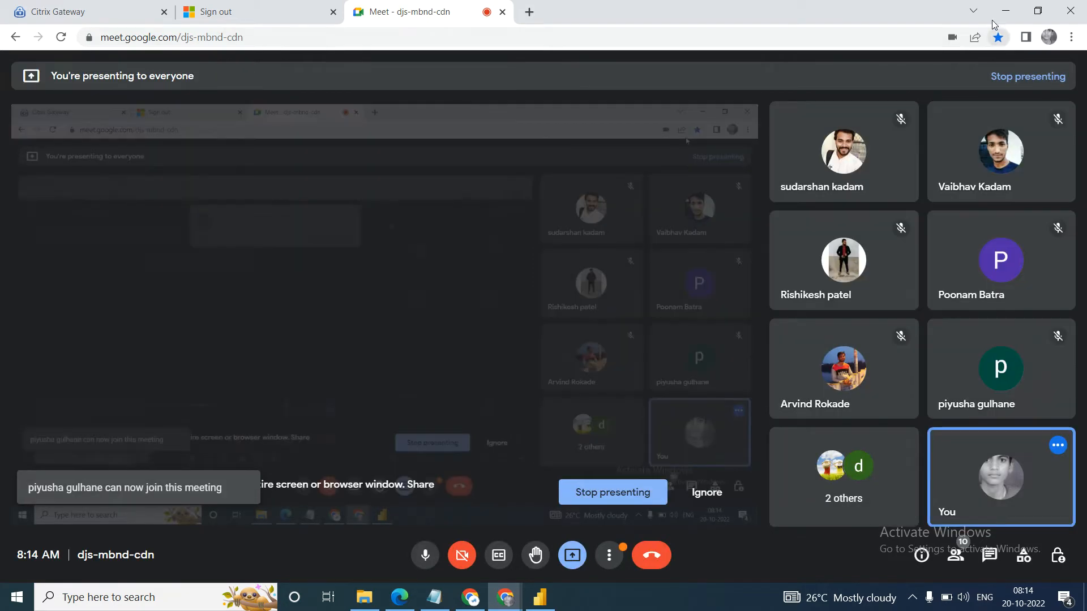
click(1006, 12)
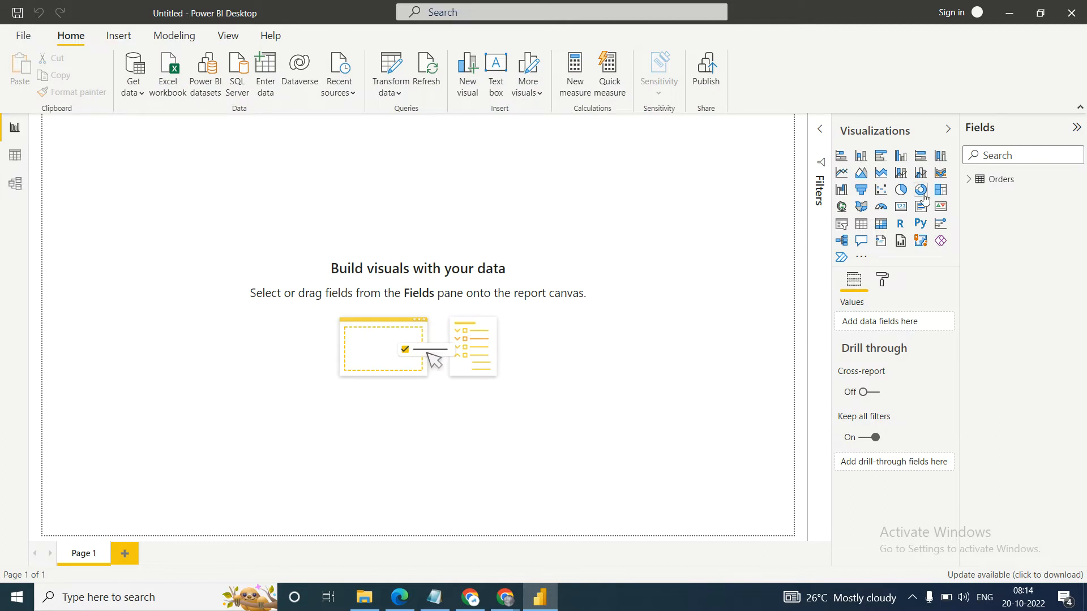
Open the Orders table's query in the Power Query Editor and refresh its data preview.
click(969, 180)
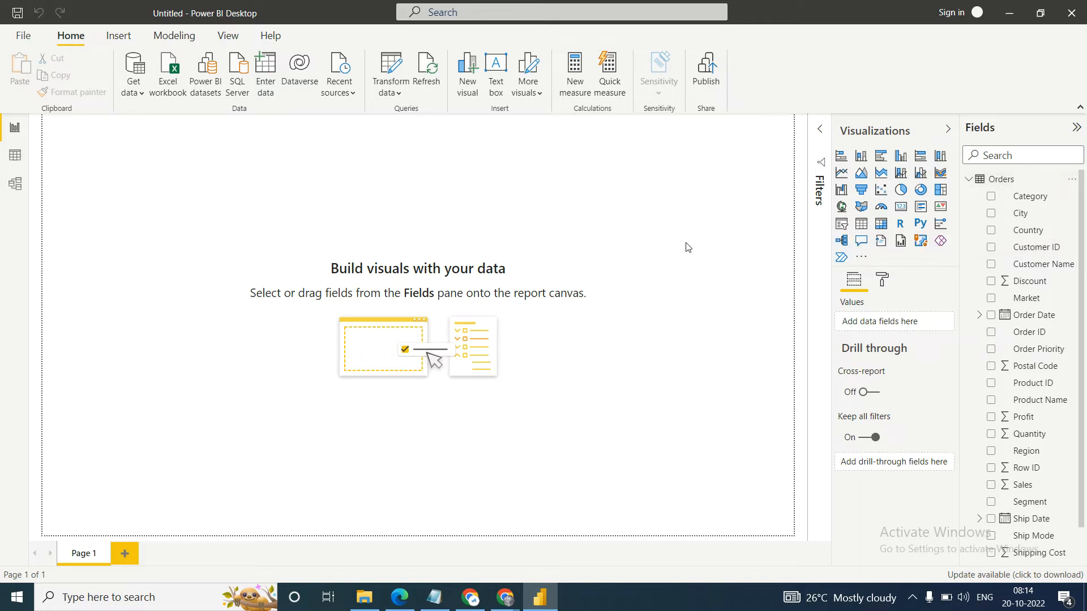
click(1071, 182)
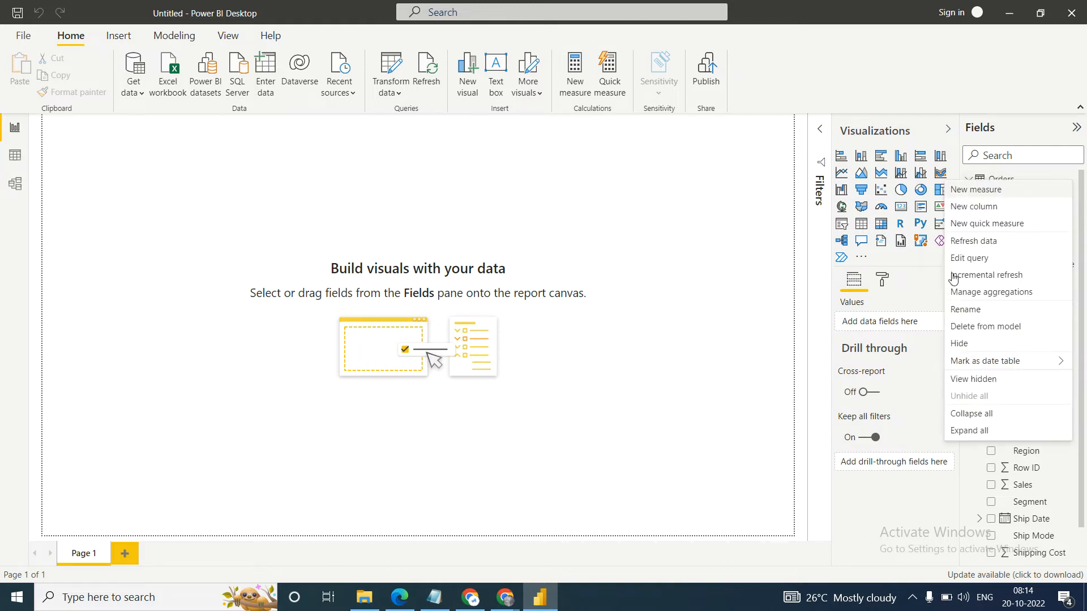
click(964, 260)
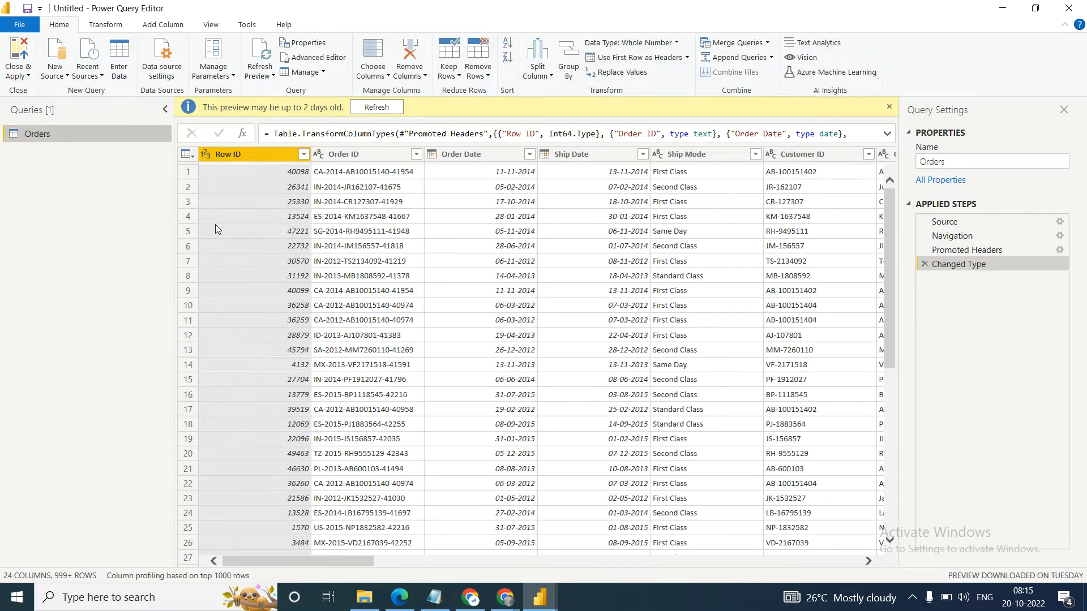
click(375, 109)
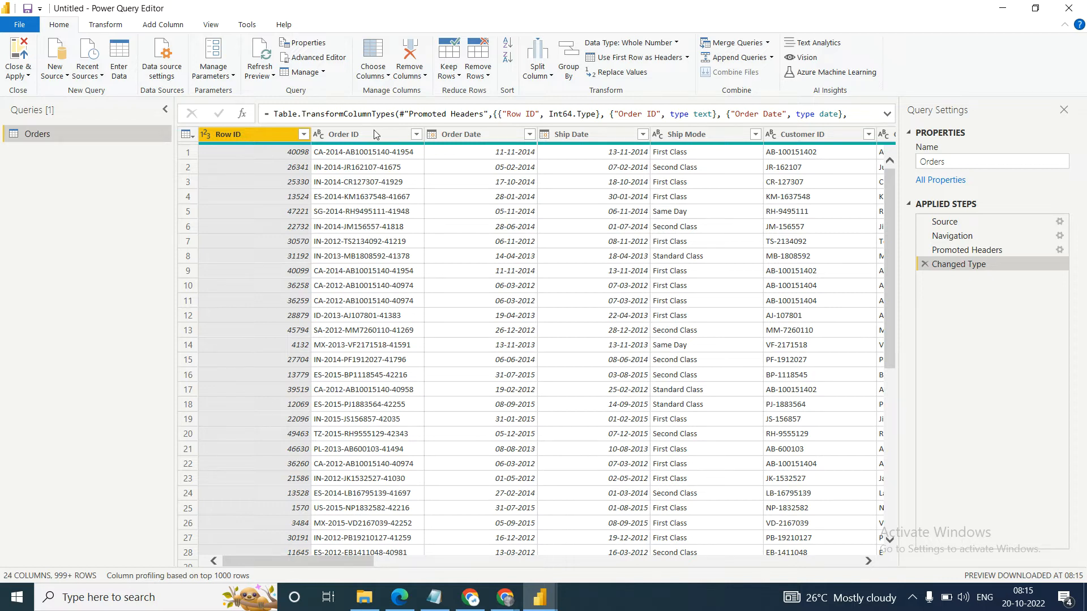
Examine the columns of the Orders query from Order ID through to Order Priority.
click(345, 135)
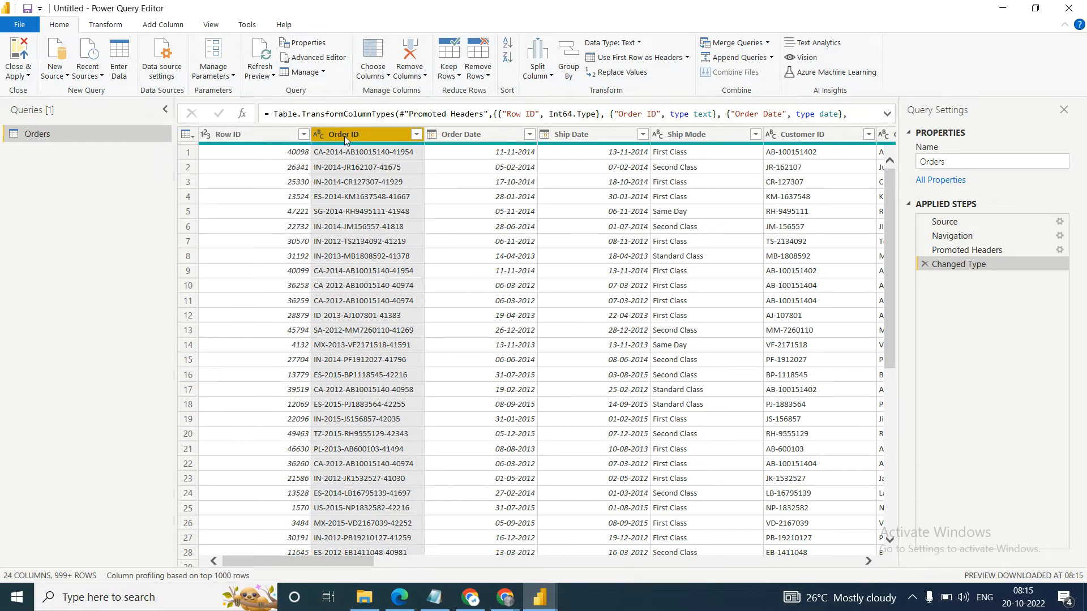
key(Right)
key(Right)
key(Right)
key(Right)
key(Right)
key(Right)
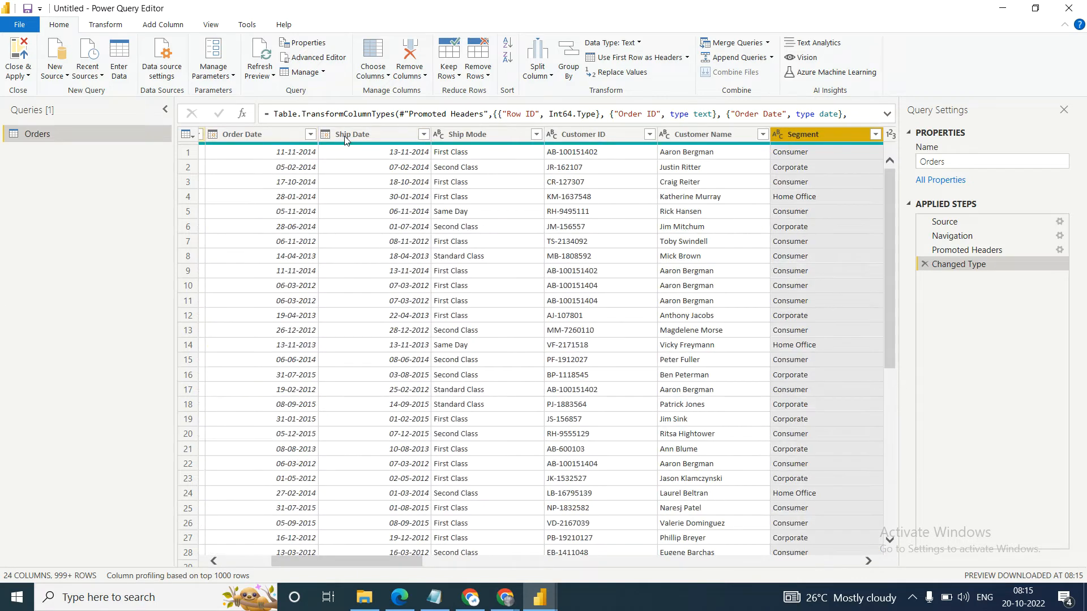
key(Right)
key(Right)
key(Right)
key(Right)
key(Right)
key(Right)
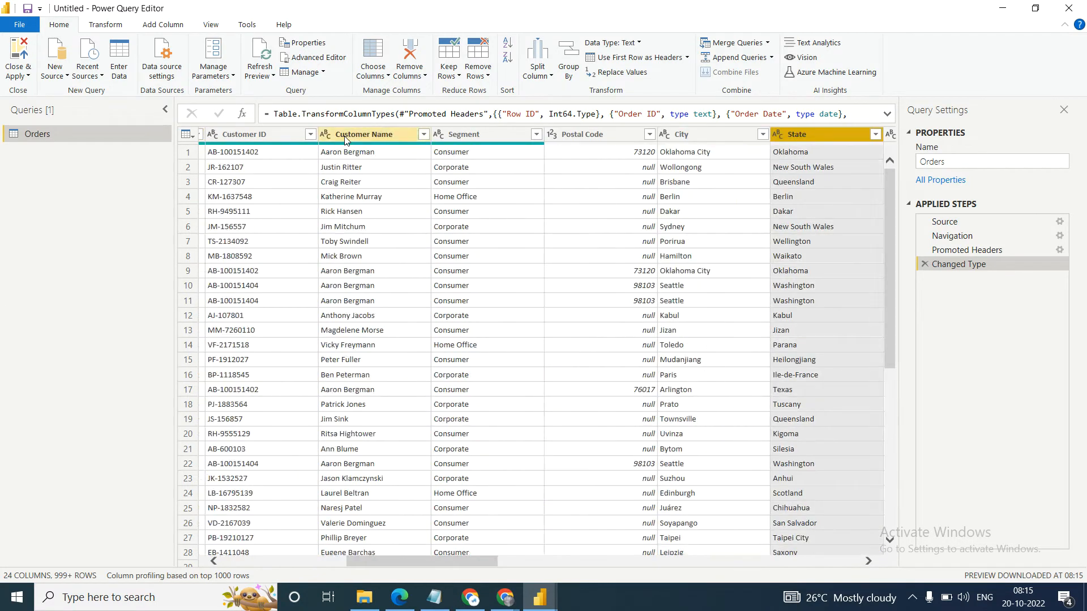
key(Right)
key(Right)
key(Right)
key(Right)
key(Right)
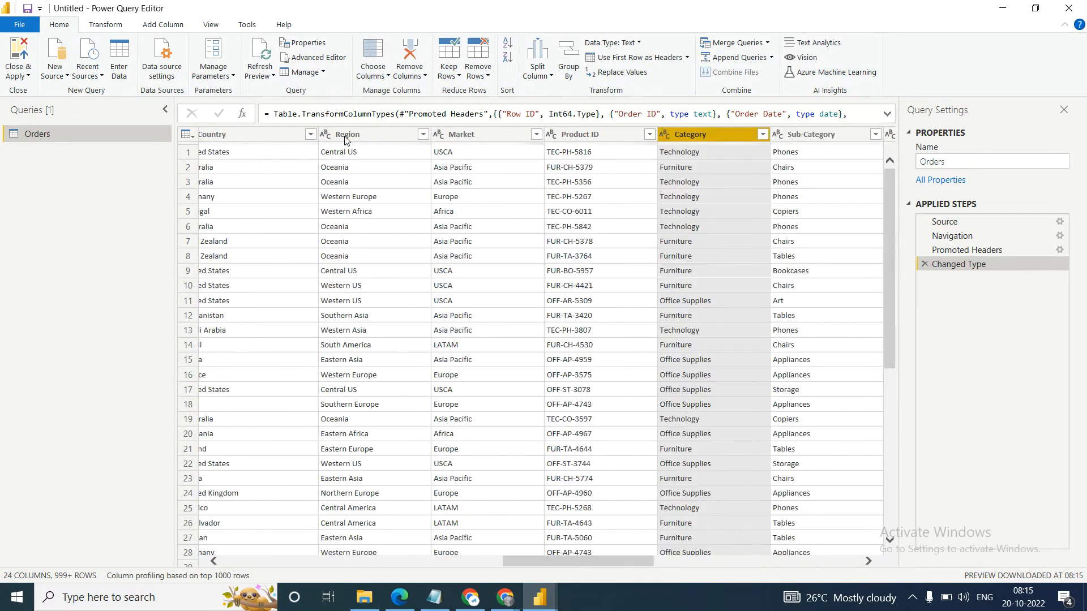
key(Right)
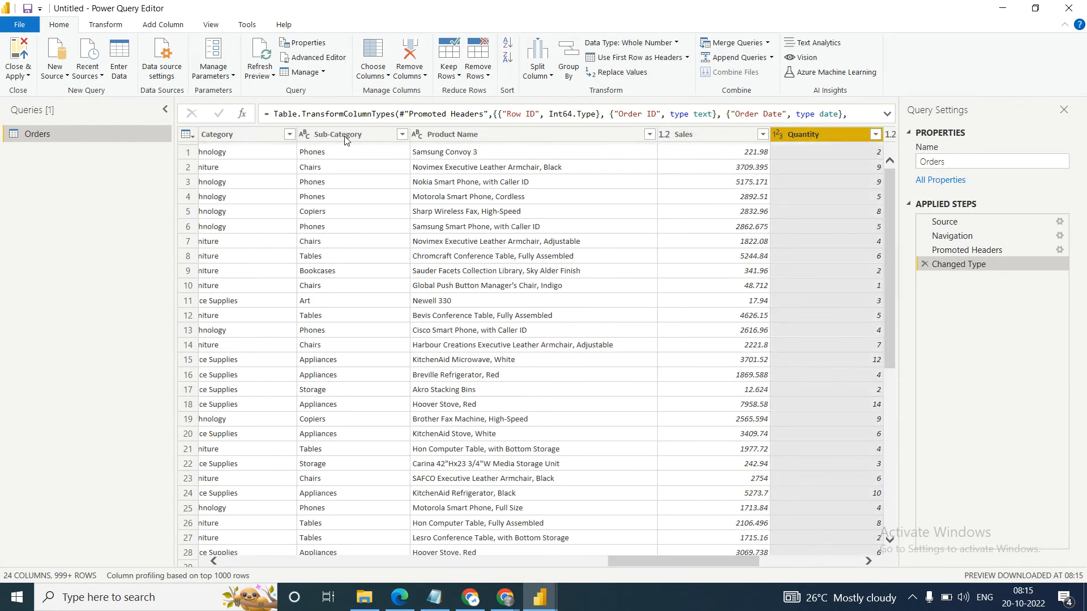
key(Right)
key(Right)
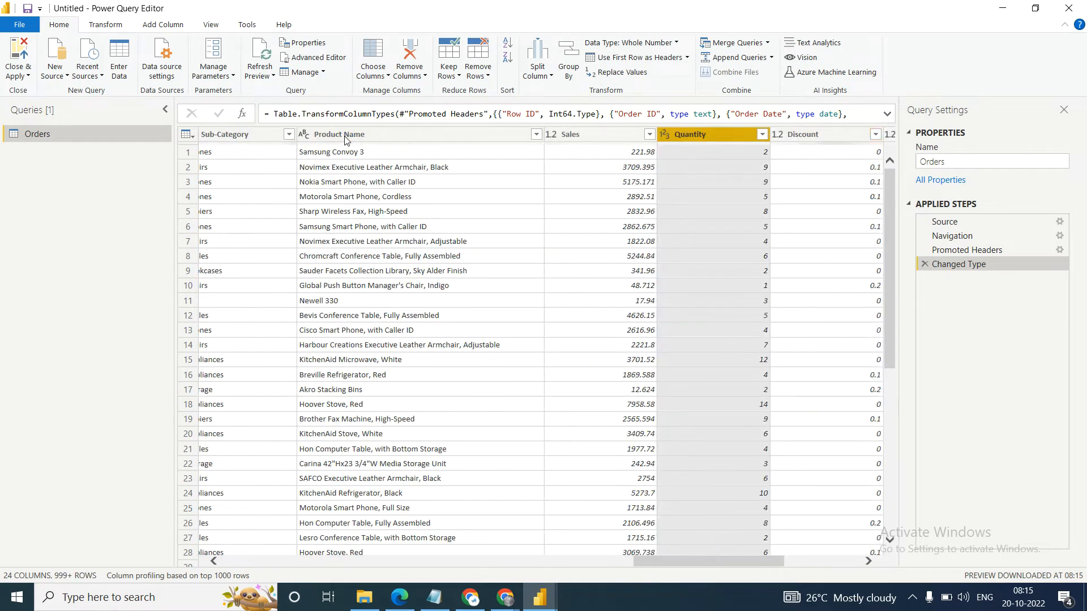
key(Right)
key(Right)
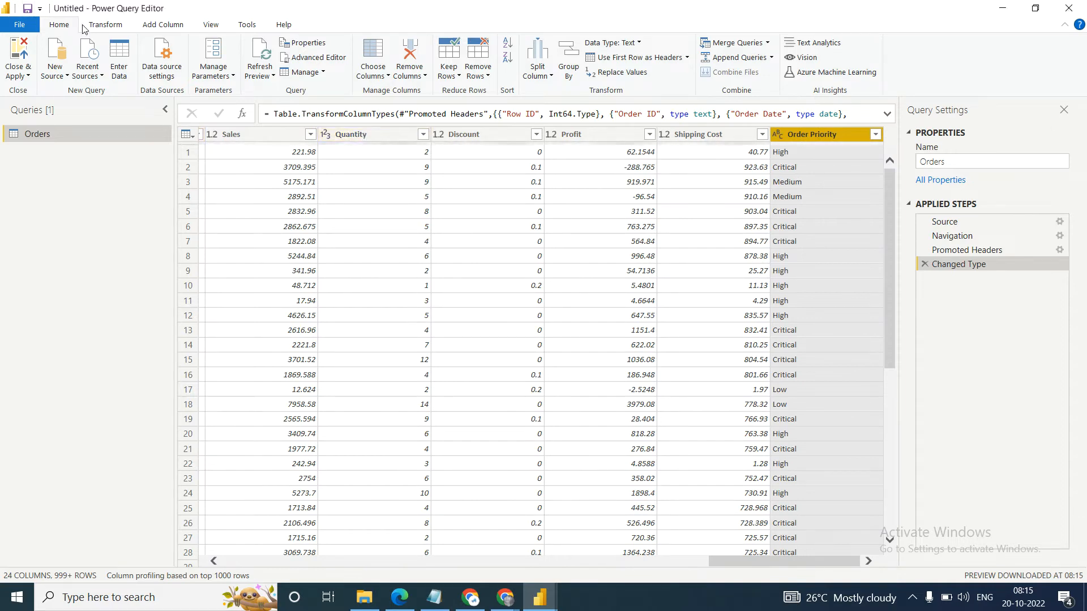
Compare which number column transformations are available for the Shipping Cost and Order Priority columns, and review the Statistics functions for Shipping Cost.
click(114, 25)
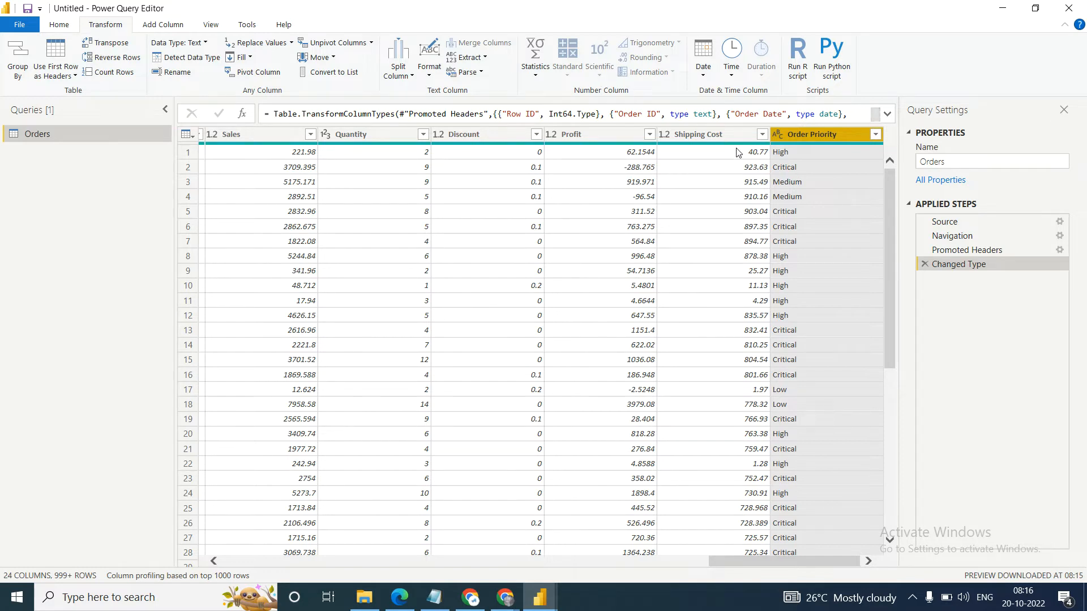
click(693, 136)
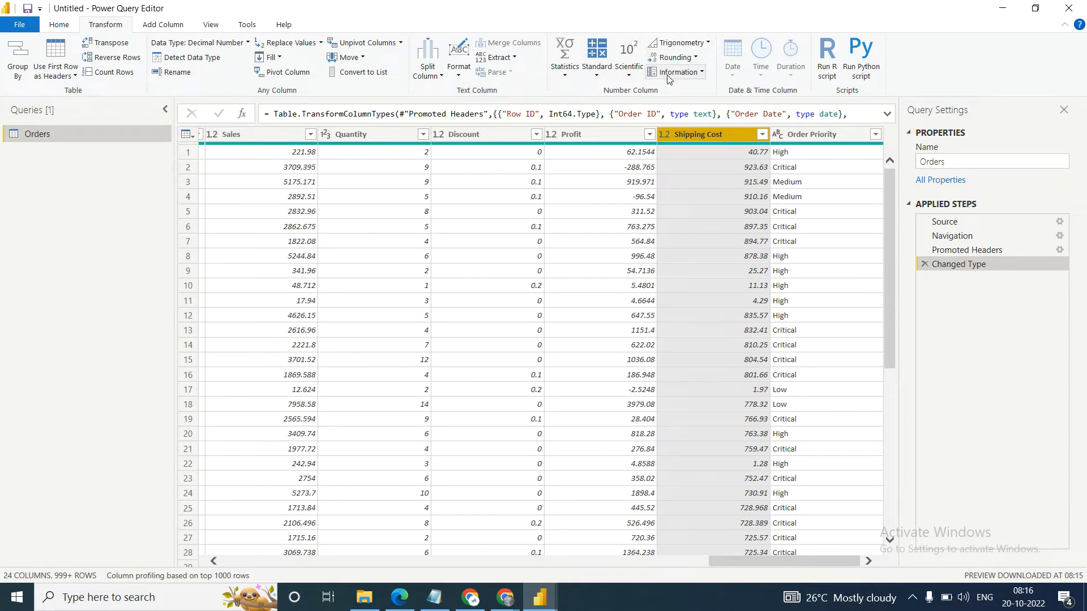
click(811, 133)
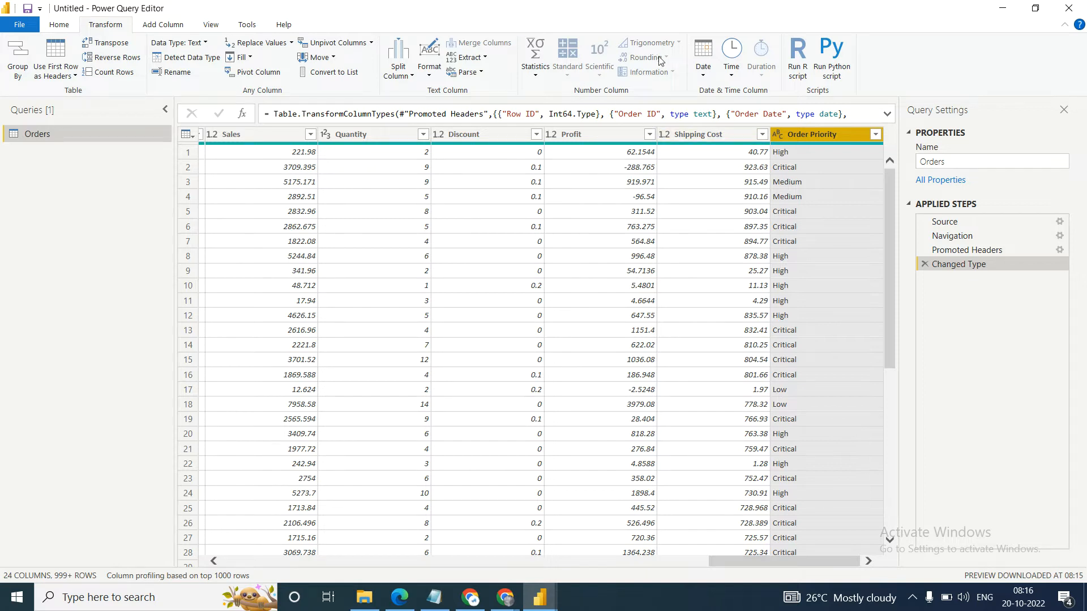
click(690, 136)
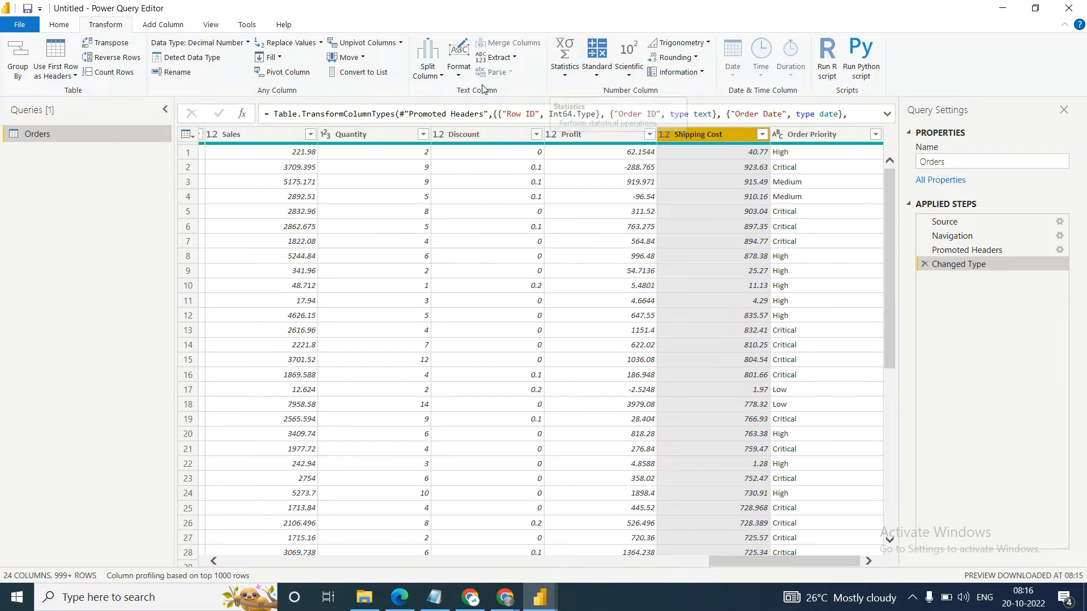
click(564, 78)
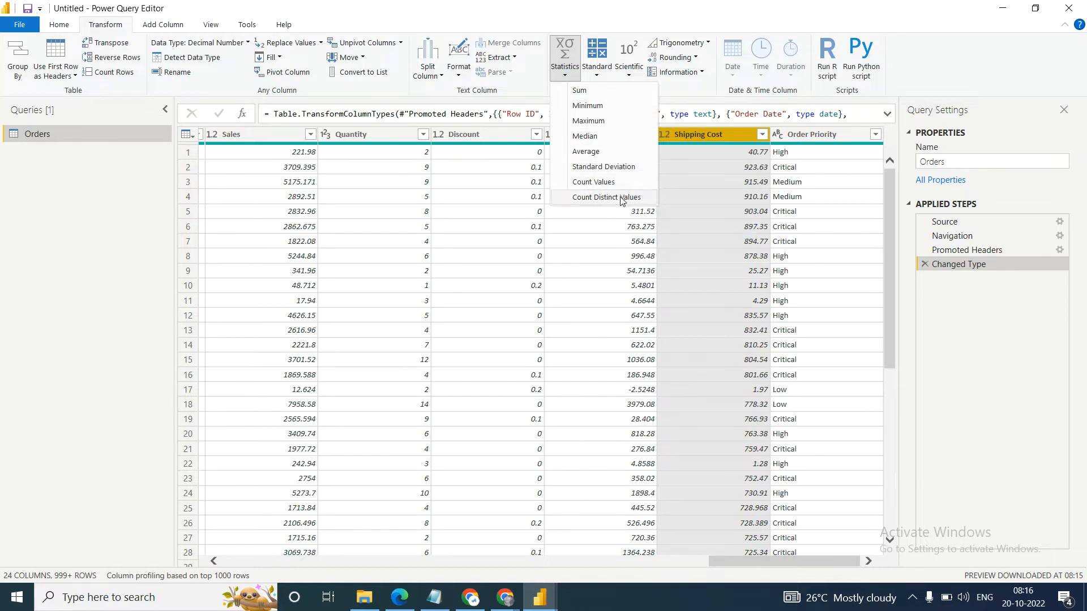
click(526, 103)
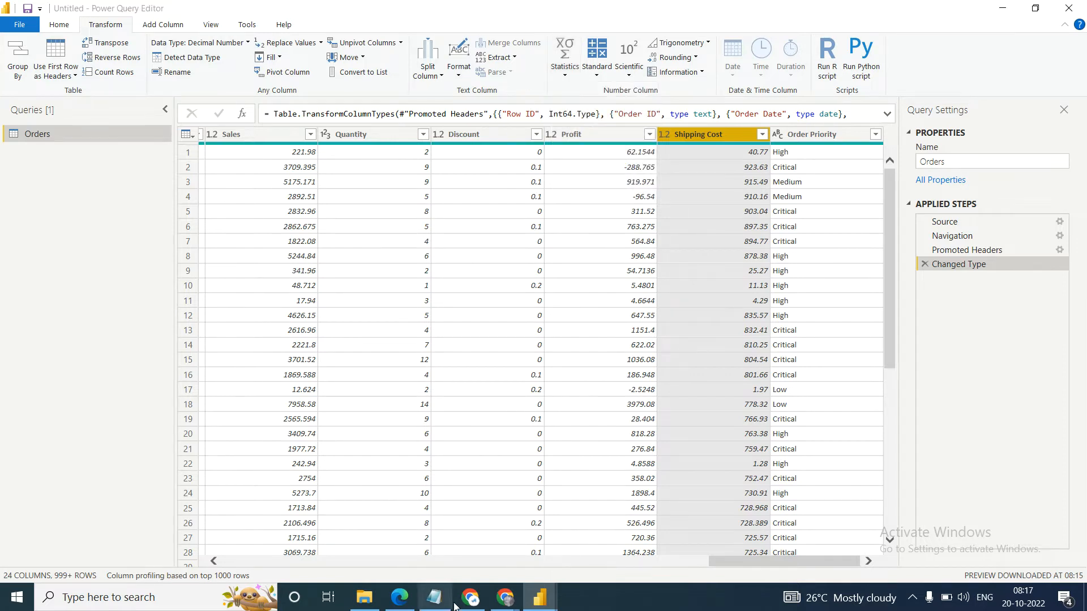
Switch to the PBI M1 Part1 (1).pdf notes in Edge and read the Statistics Tools section and the COUNT versus COUNTD comparison.
click(398, 599)
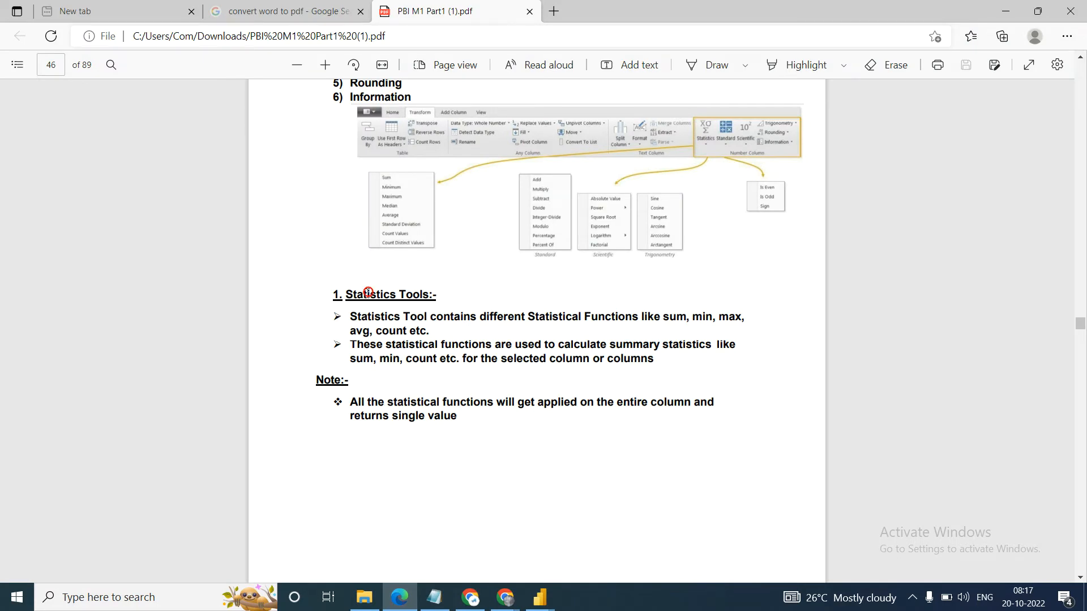
drag(349, 315, 427, 331)
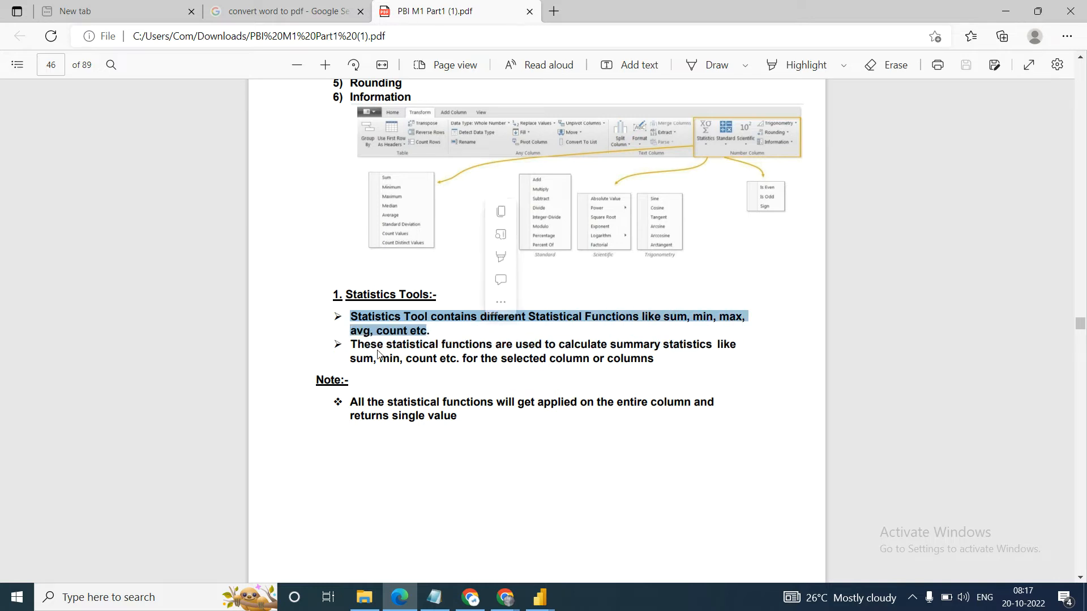
click(564, 352)
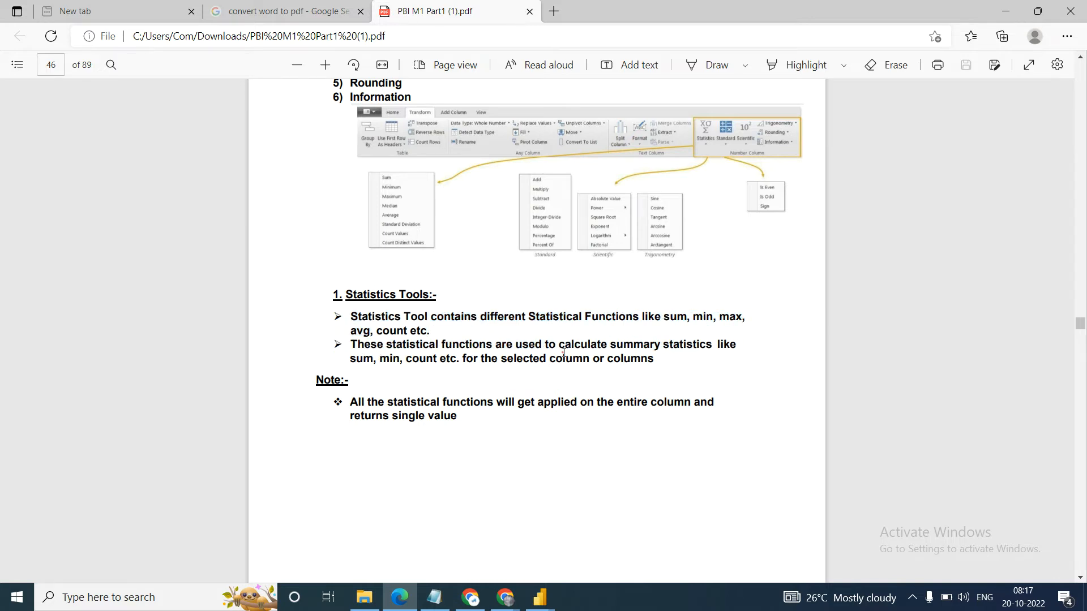
scroll(564, 353, down, 1)
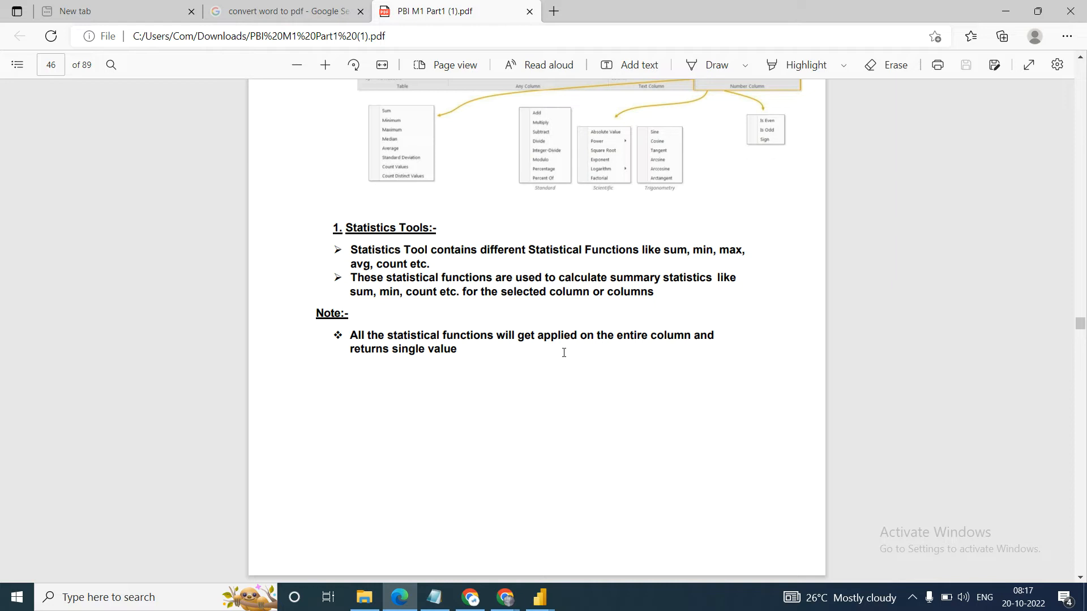
scroll(564, 352, down, 5)
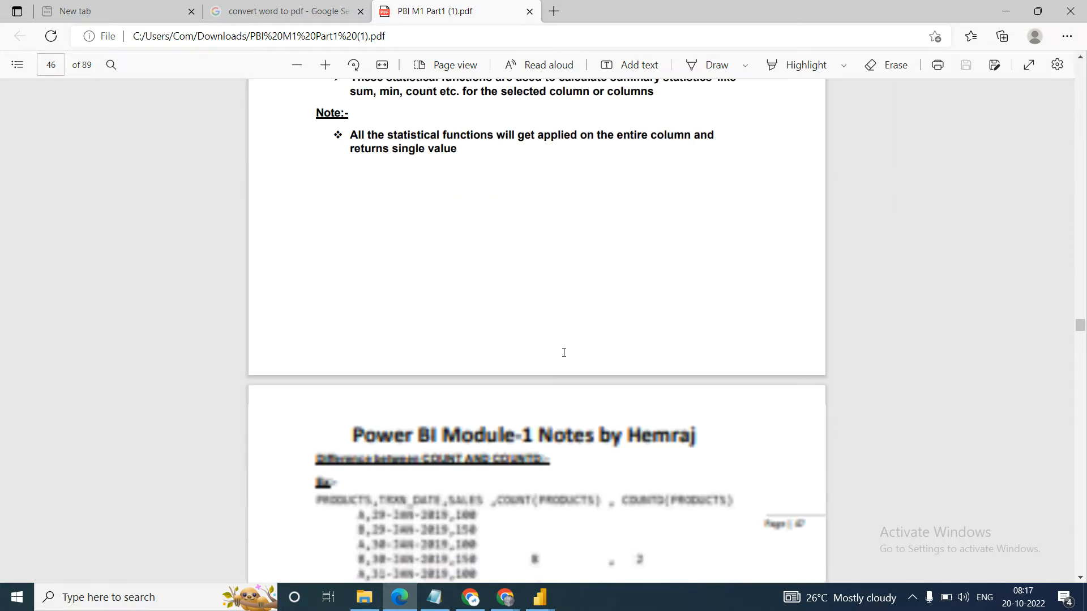
scroll(564, 352, down, 2)
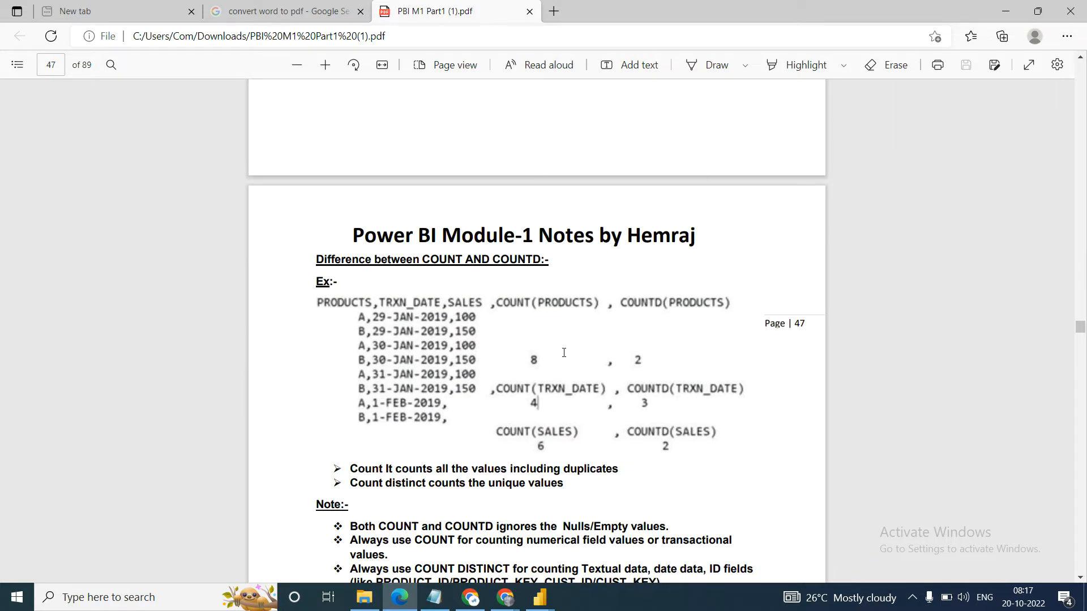
scroll(564, 352, down, 1)
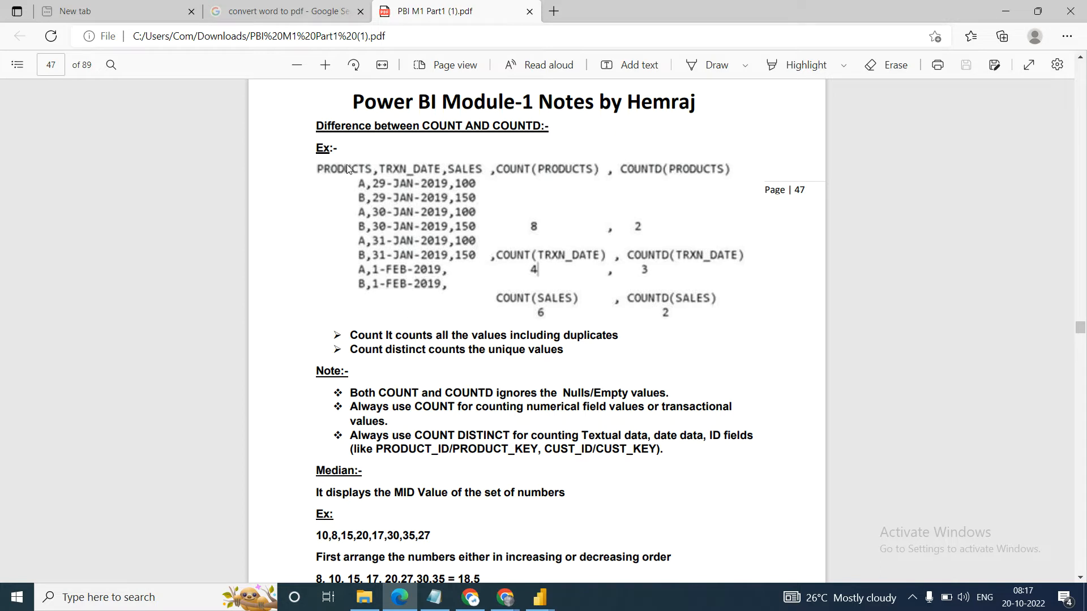
scroll(362, 198, up, 1)
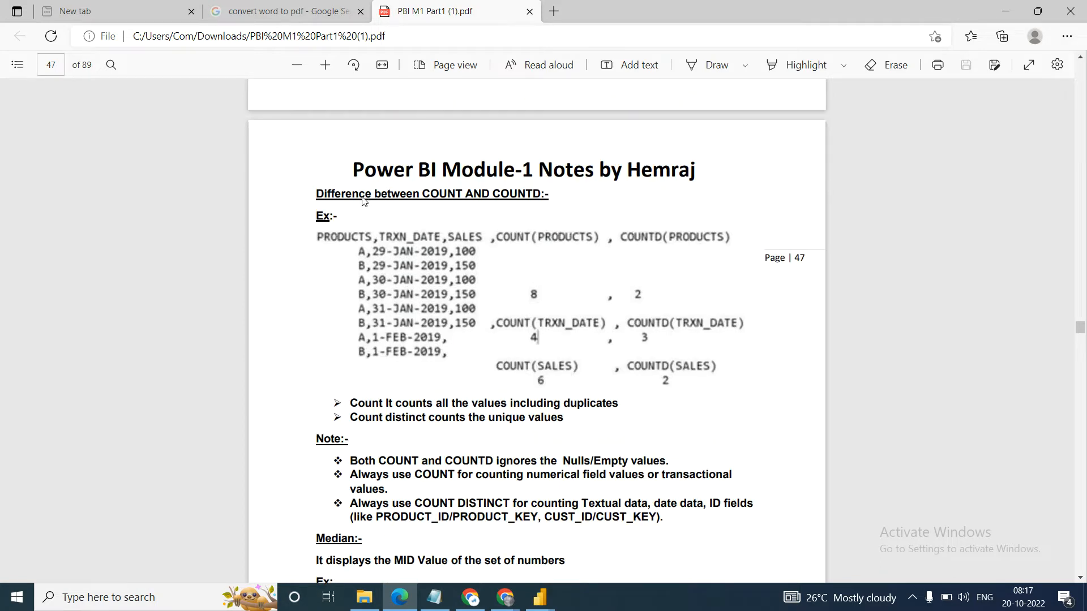
scroll(363, 201, down, 1)
scroll(364, 202, up, 1)
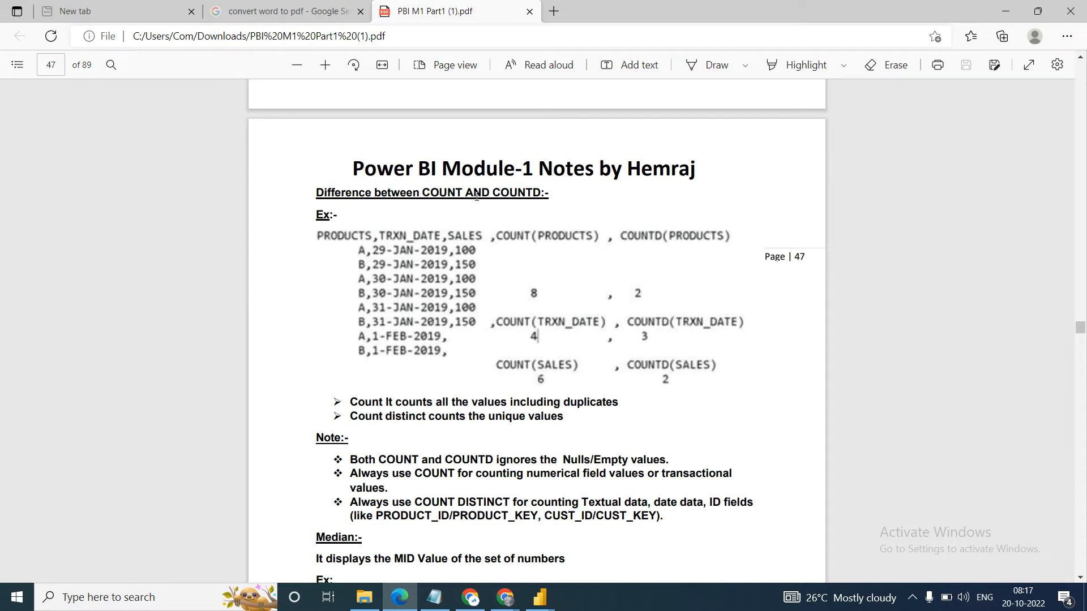
Return to the Power Query Editor and review the Statistics functions offered for the Shipping Cost column.
click(540, 594)
click(577, 550)
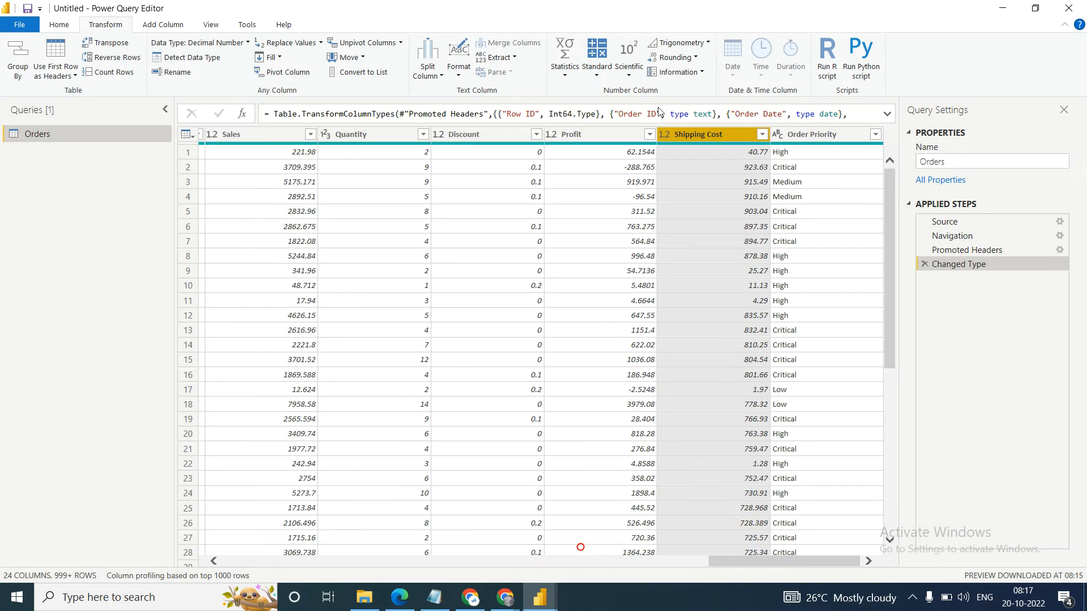
click(565, 81)
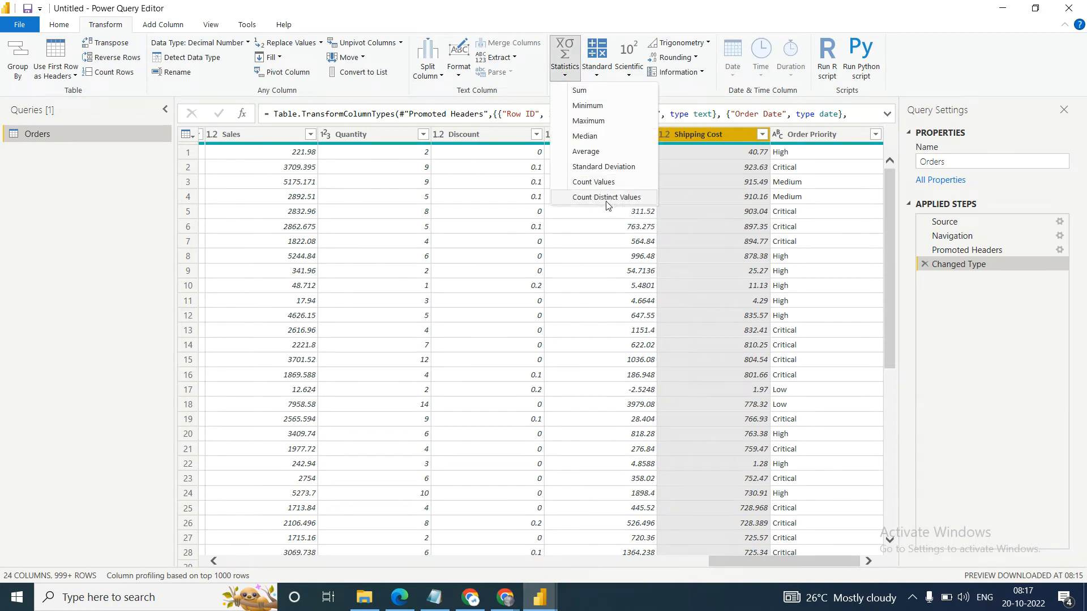
click(961, 65)
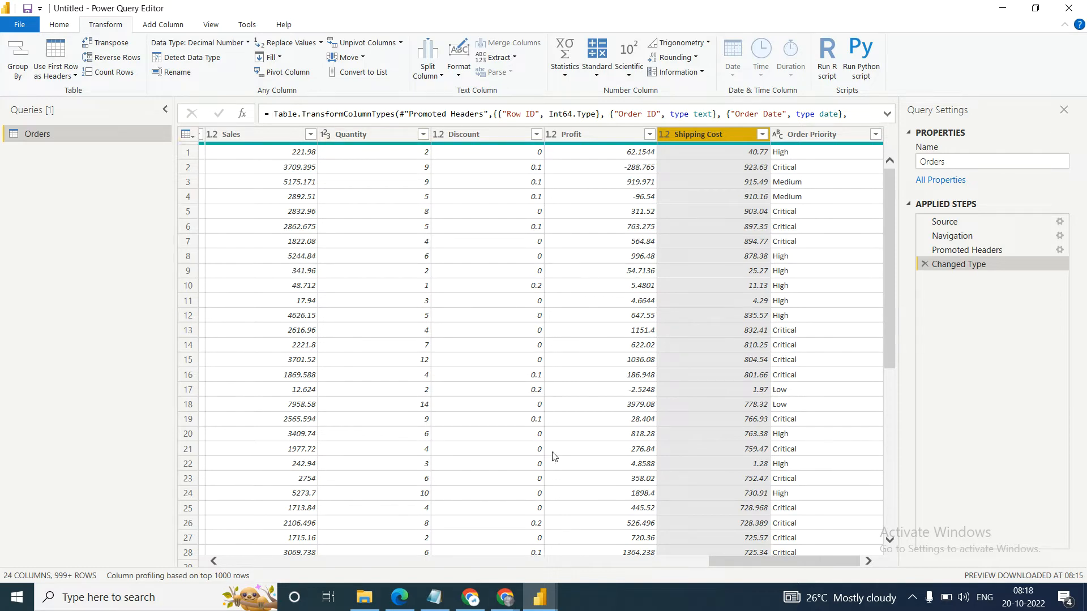
Apply the Count Values statistic to the Product Name column, and delete the resulting applied step from the Orders query.
drag(756, 566, 642, 564)
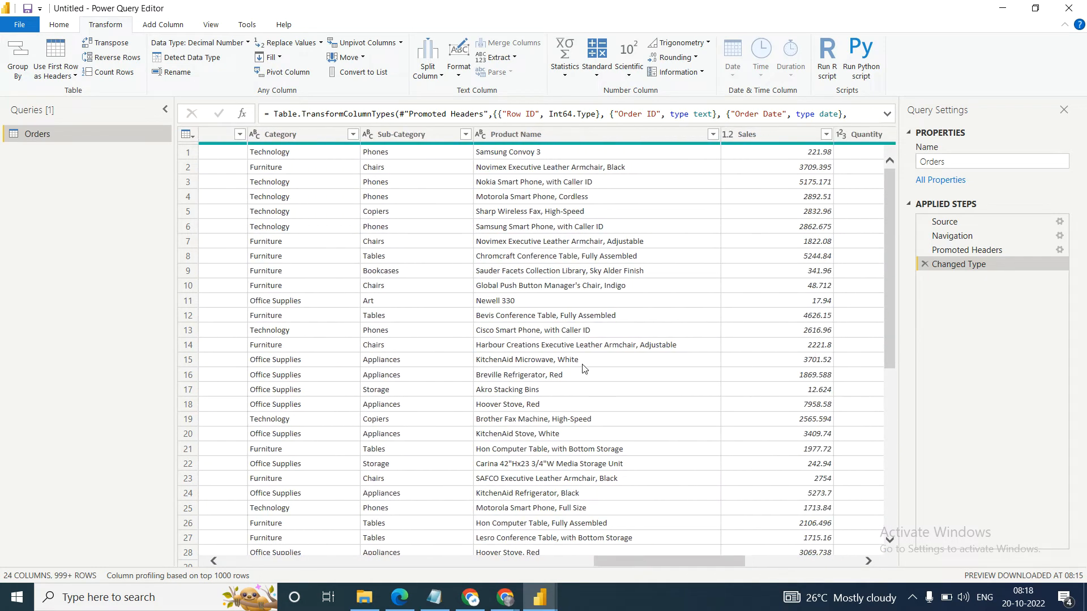
click(510, 134)
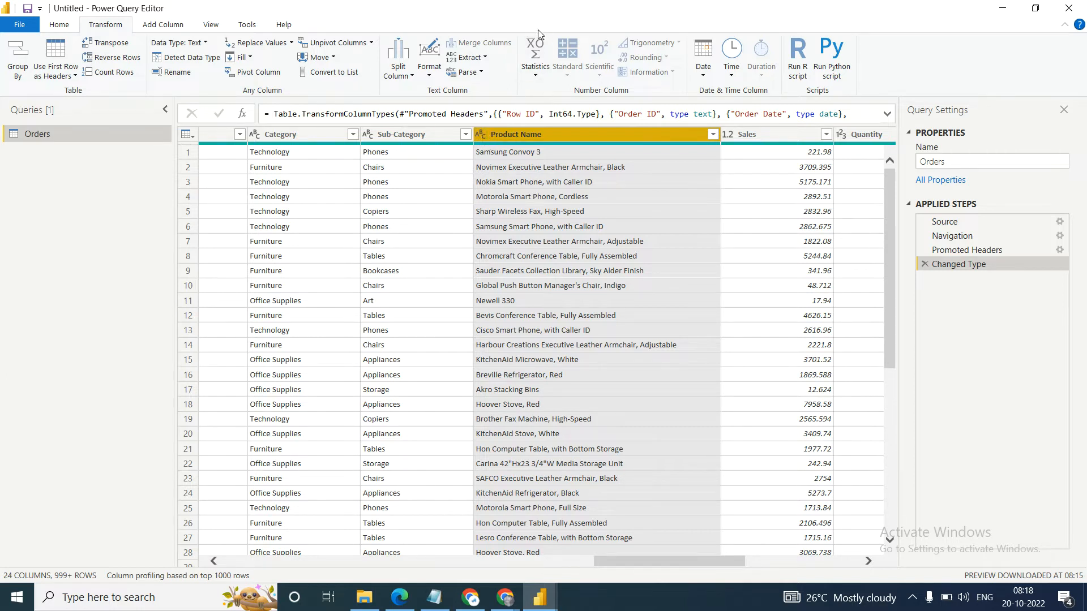
click(535, 76)
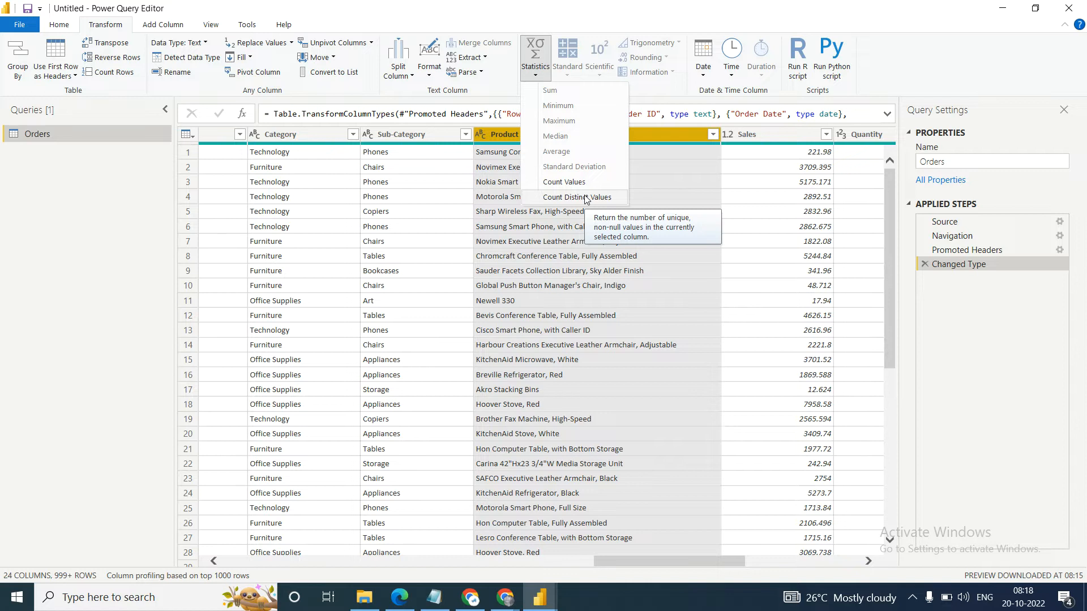
click(569, 182)
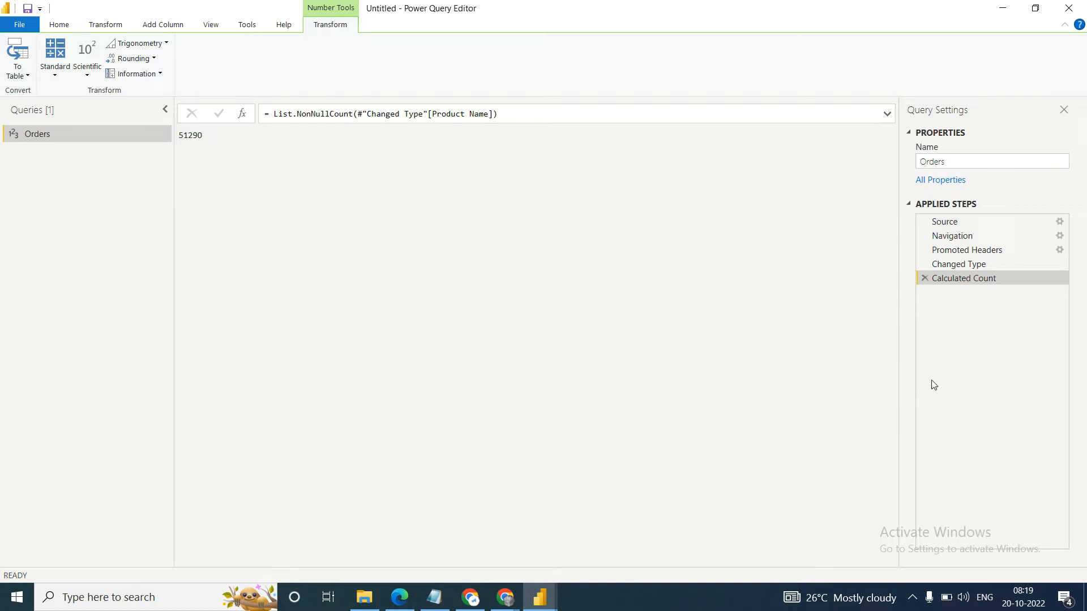
click(925, 278)
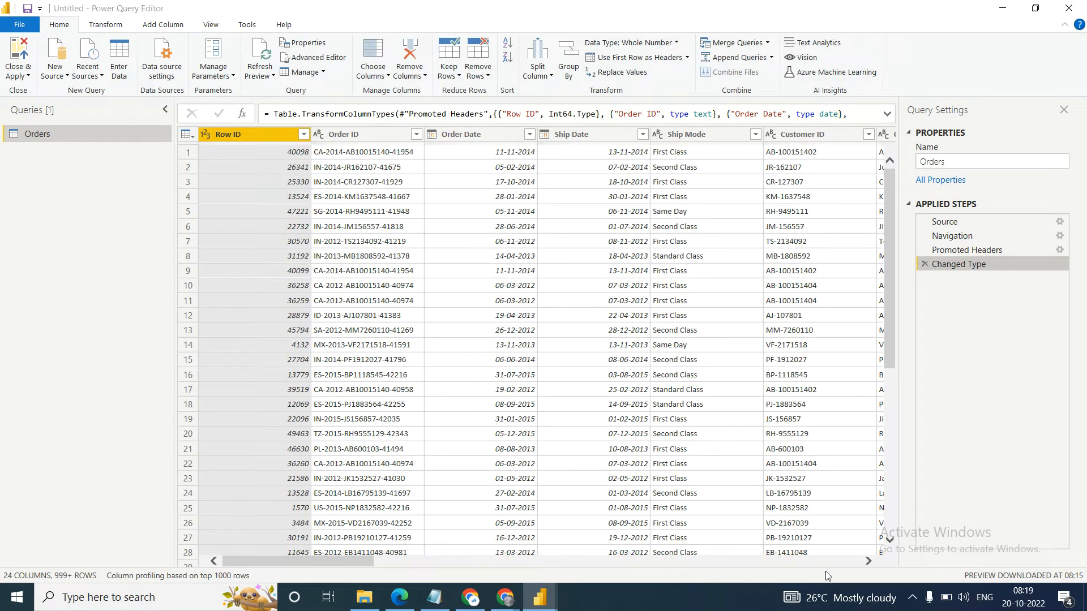
Apply the Count Distinct Values statistic to the Product Name column of the Orders query.
click(869, 561)
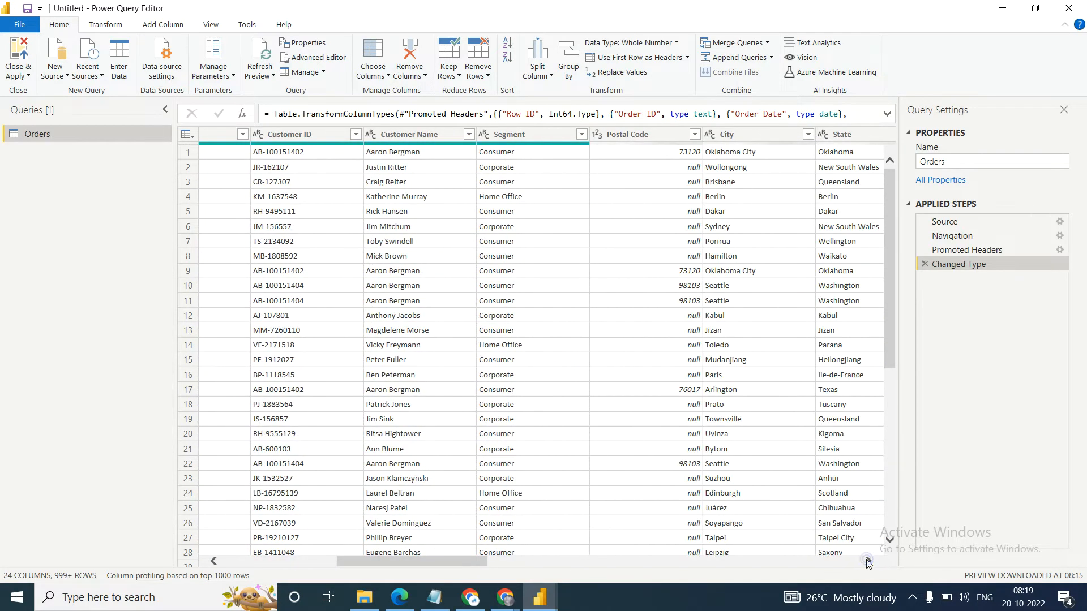
click(869, 562)
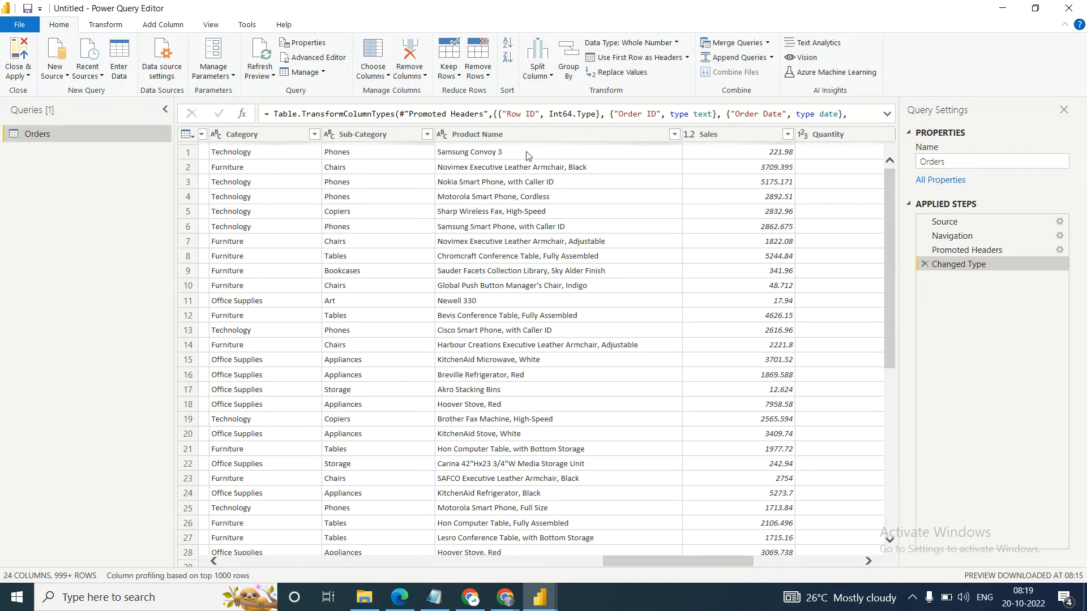
click(494, 136)
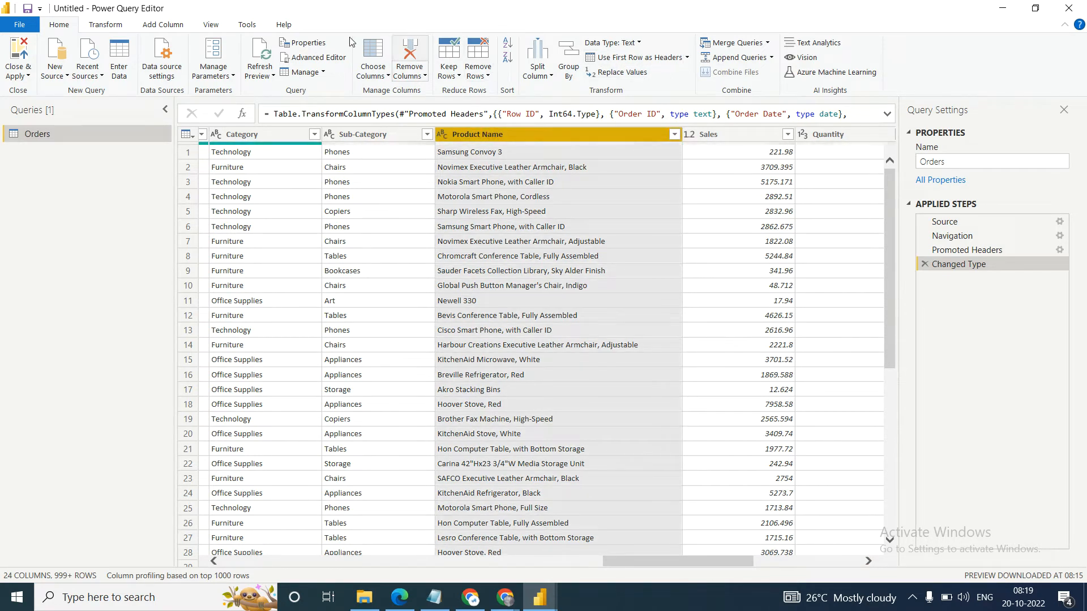
click(109, 25)
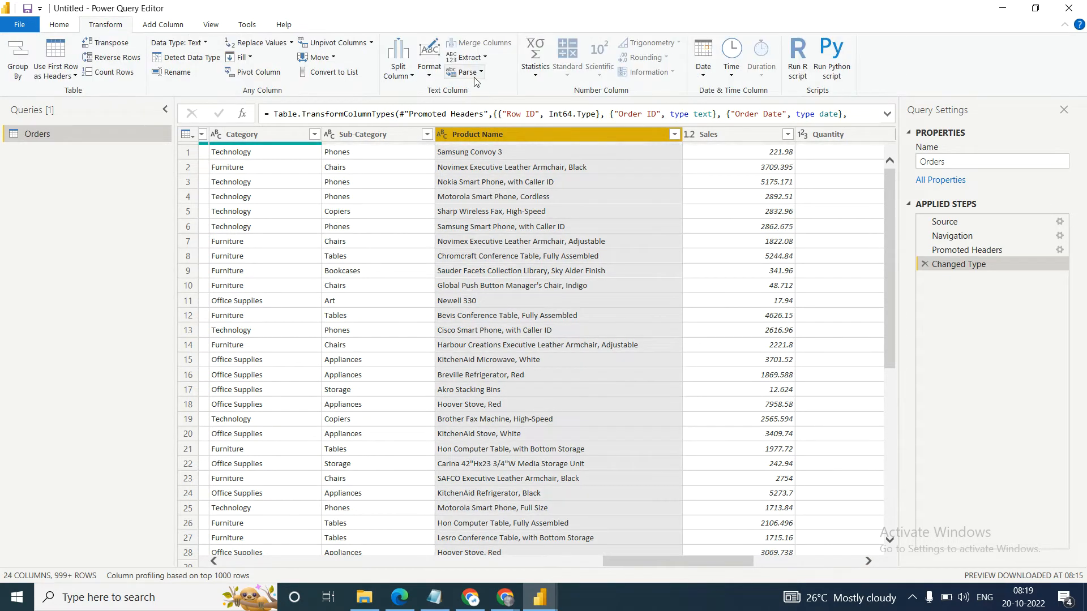
click(535, 76)
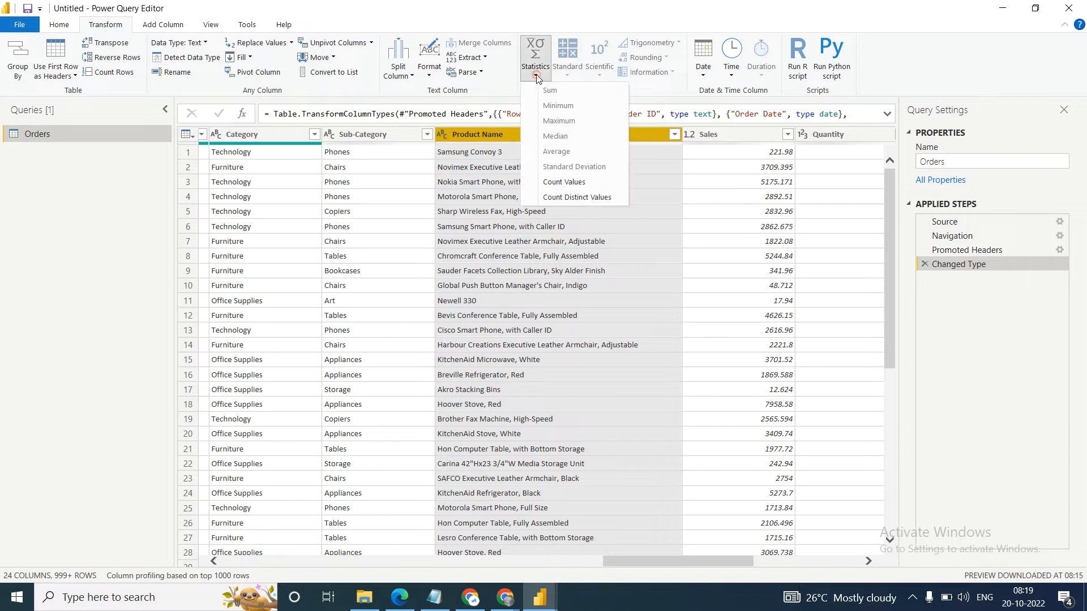
click(565, 199)
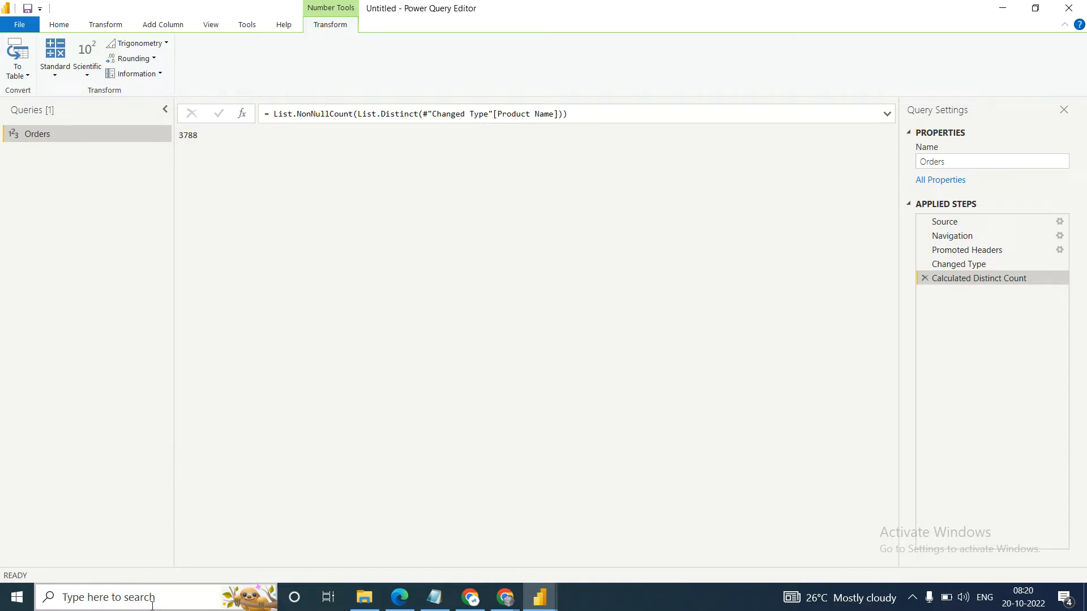
Open Paint and start an empty text box near the upper-left corner of the blank canvas.
click(140, 599)
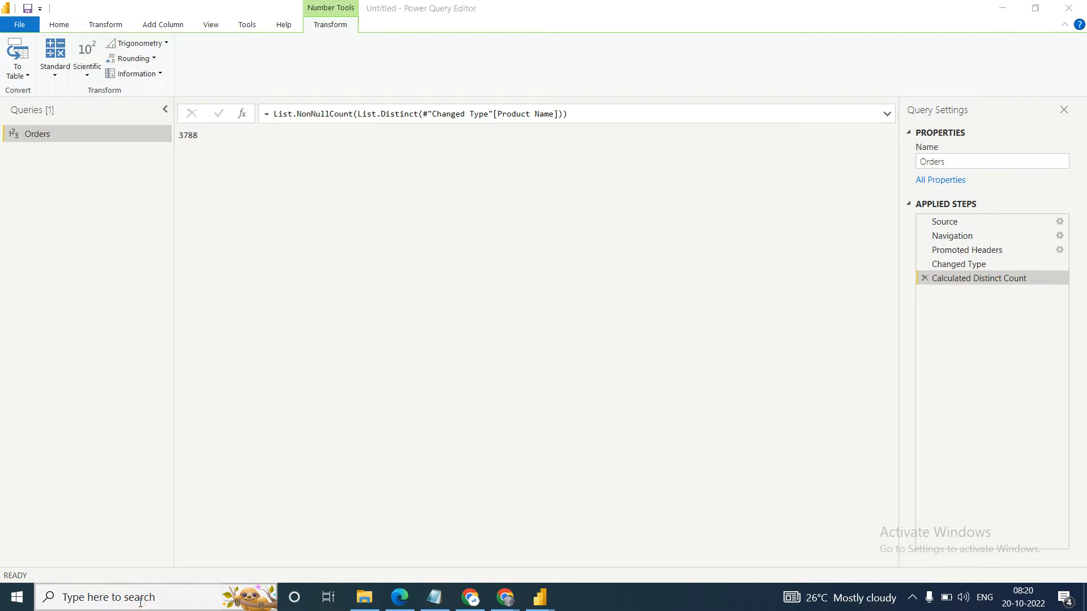
text(paint)
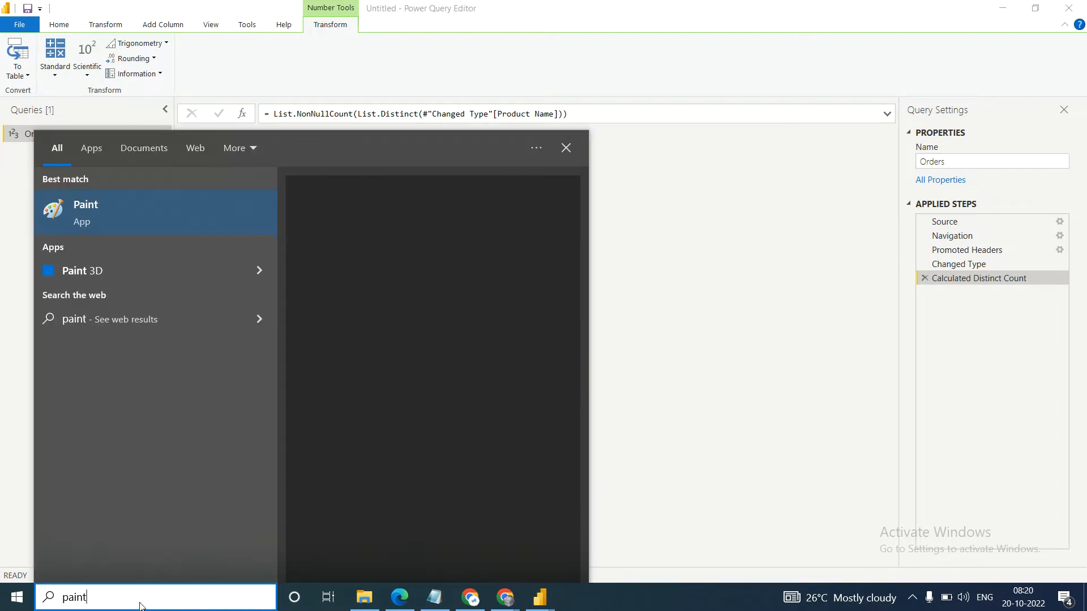
key(Return)
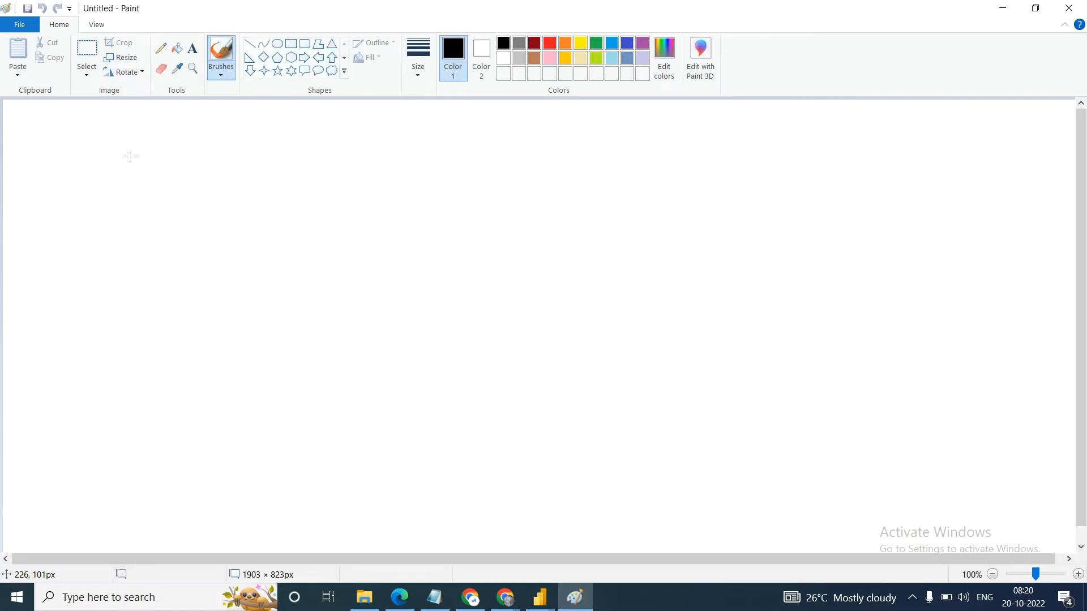
click(193, 50)
click(50, 158)
text(f)
key(BackSpace)
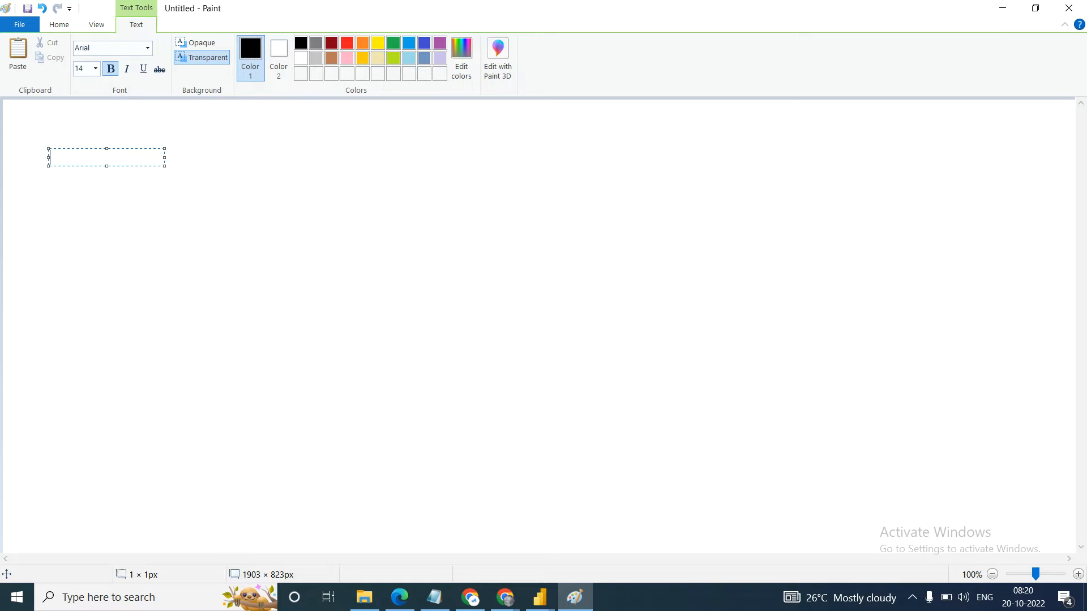
Widen the text box and enter the headings product and price, with a first row of A and 100.
text(product)
drag(164, 157, 285, 158)
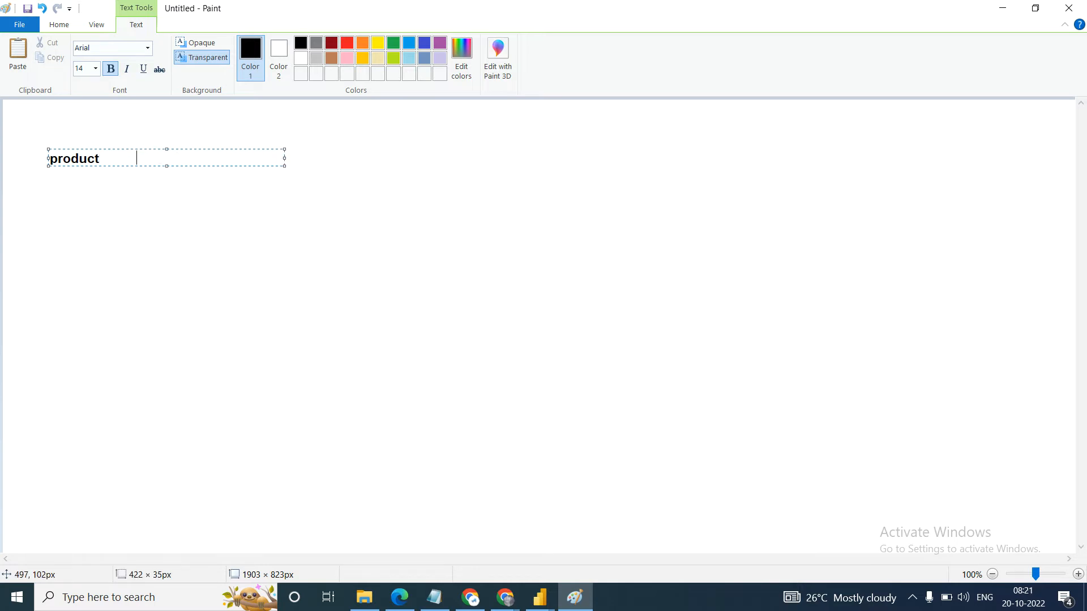
text(price)
key(Return)
key(Return)
text(A100)
key(Return)
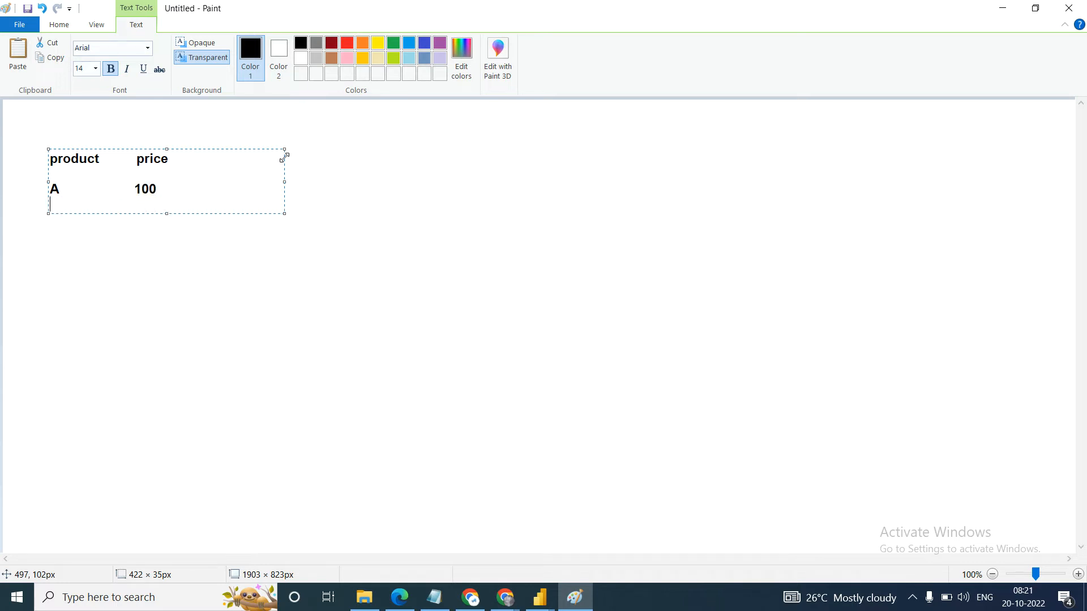
Add the rows B 300, A 200, C 100, A 300 and B 200 beneath the first product and price row.
text(B 300)
key(Return)
text(A200)
key(Return)
text(C100)
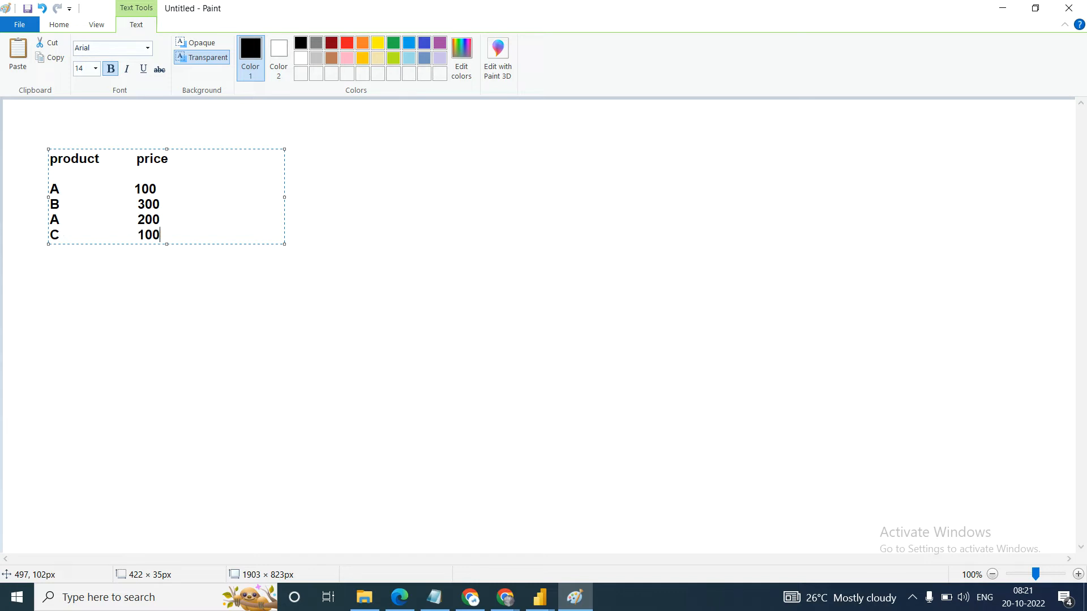
key(Return)
text(A)
text(300)
key(Return)
text(B   200)
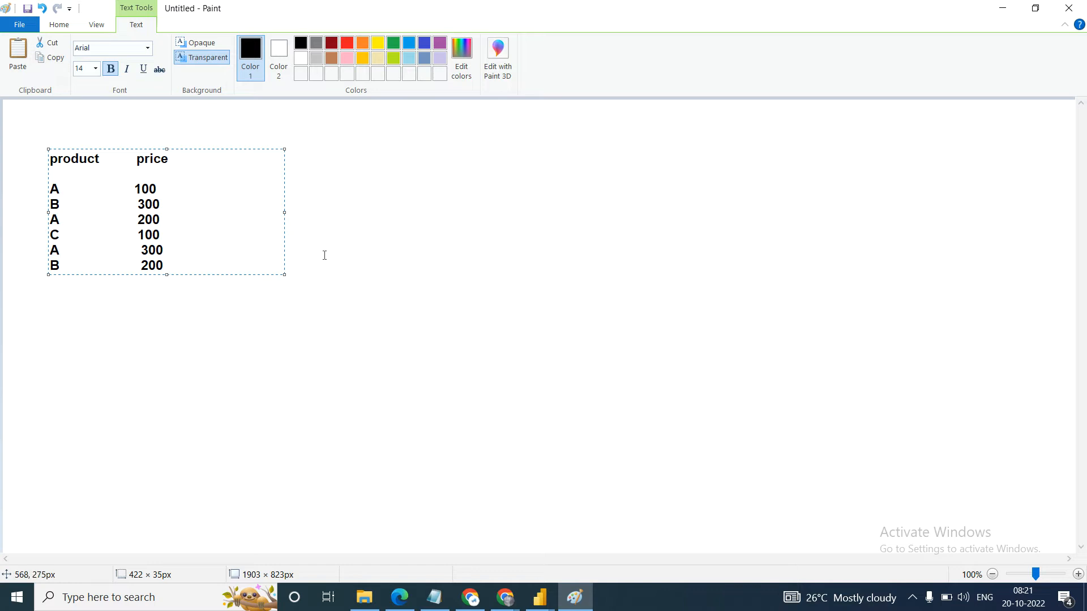
click(227, 350)
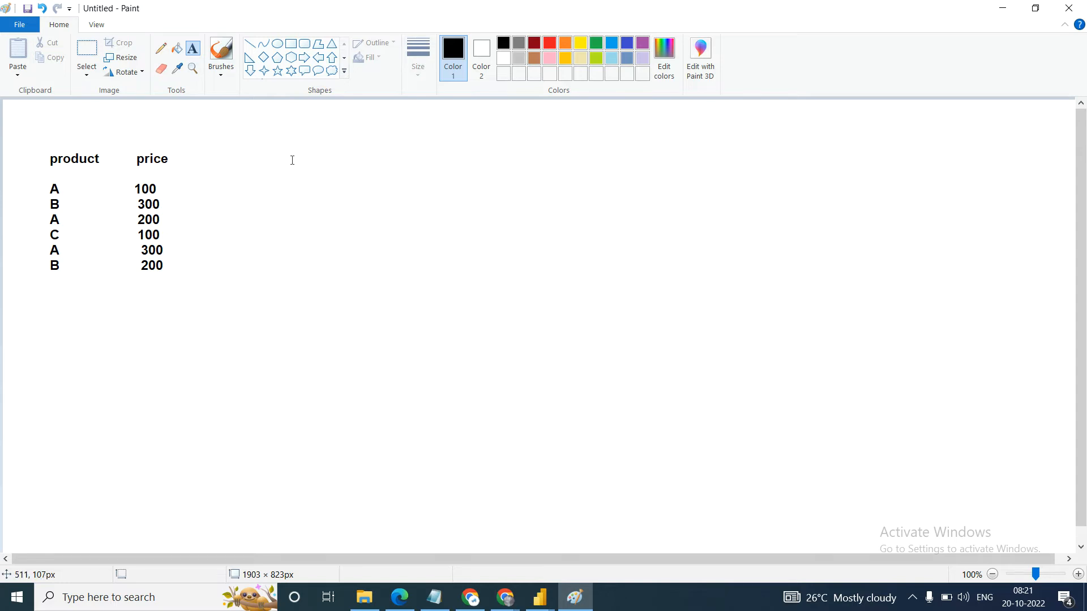
Add a wide text line beside the product table with the headings count and count distinct.
click(400, 150)
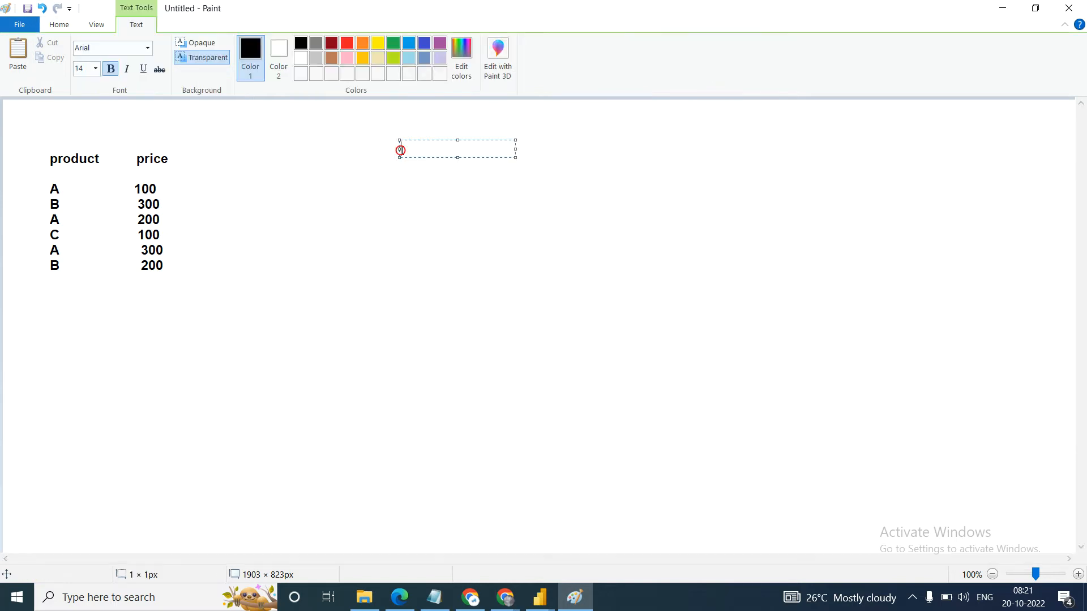
text(count)
mouse_move(515, 148)
mouse_down()
mouse_move(722, 148)
mouse_move(787, 136)
mouse_up()
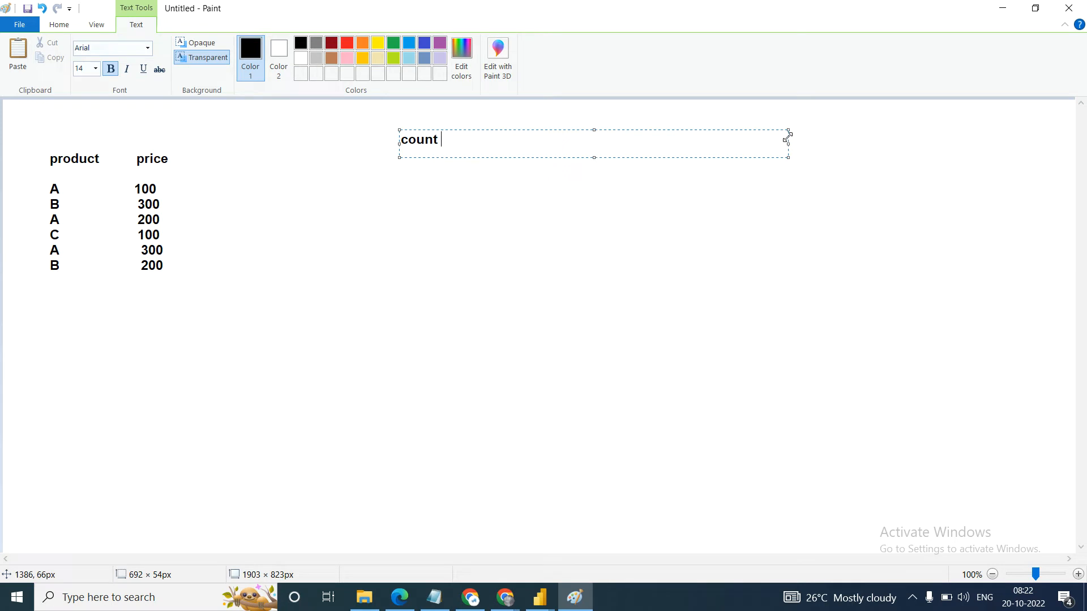
text(count distinct)
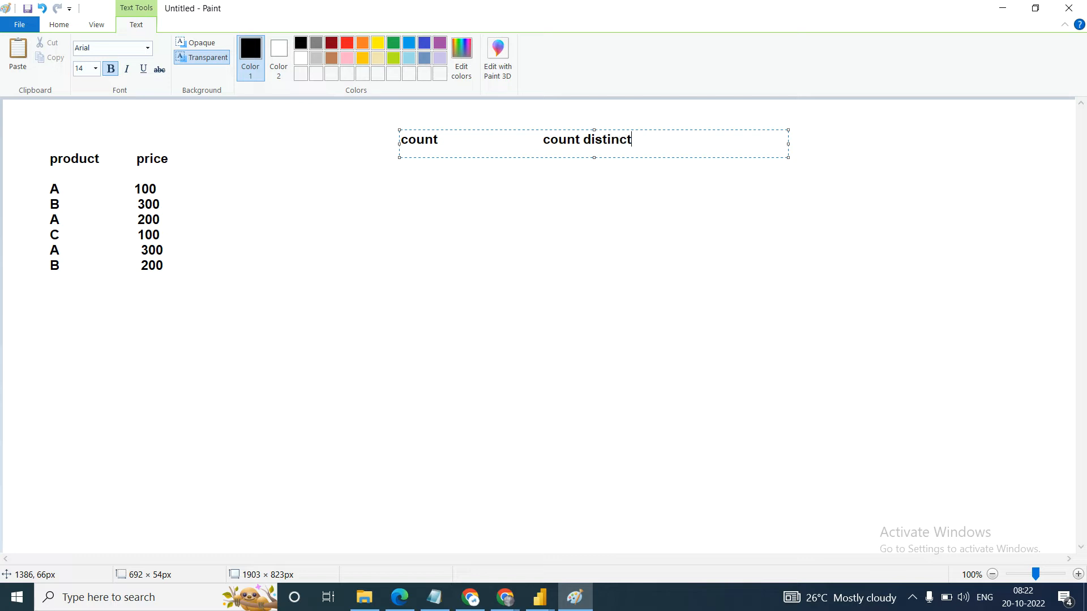
key(Return)
key(Return)
click(206, 218)
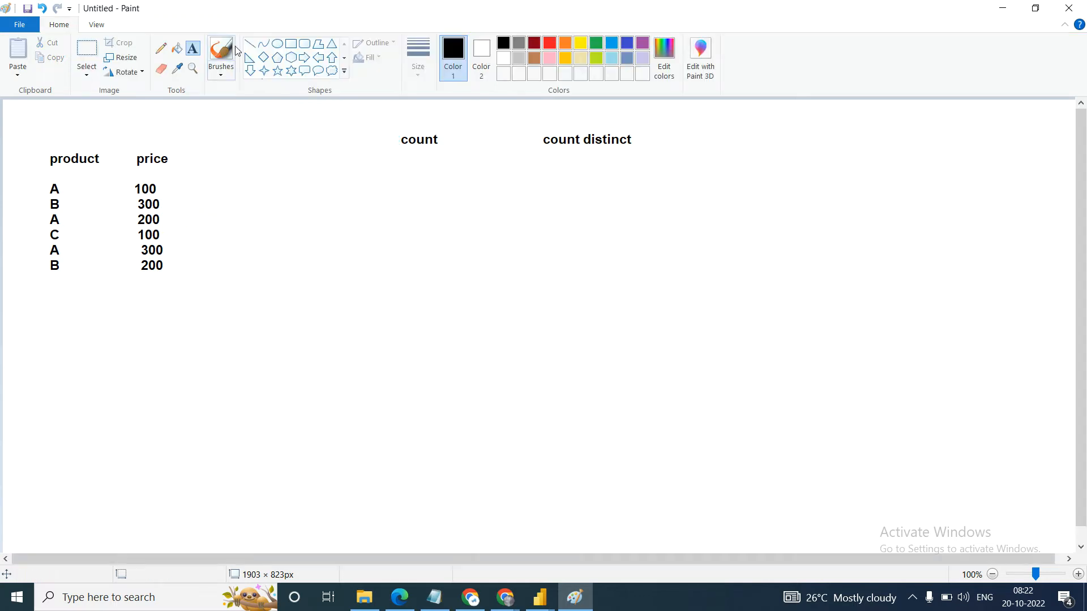
With a red pencil, circle the product heading, box the first A, and tick each remaining product value.
click(161, 48)
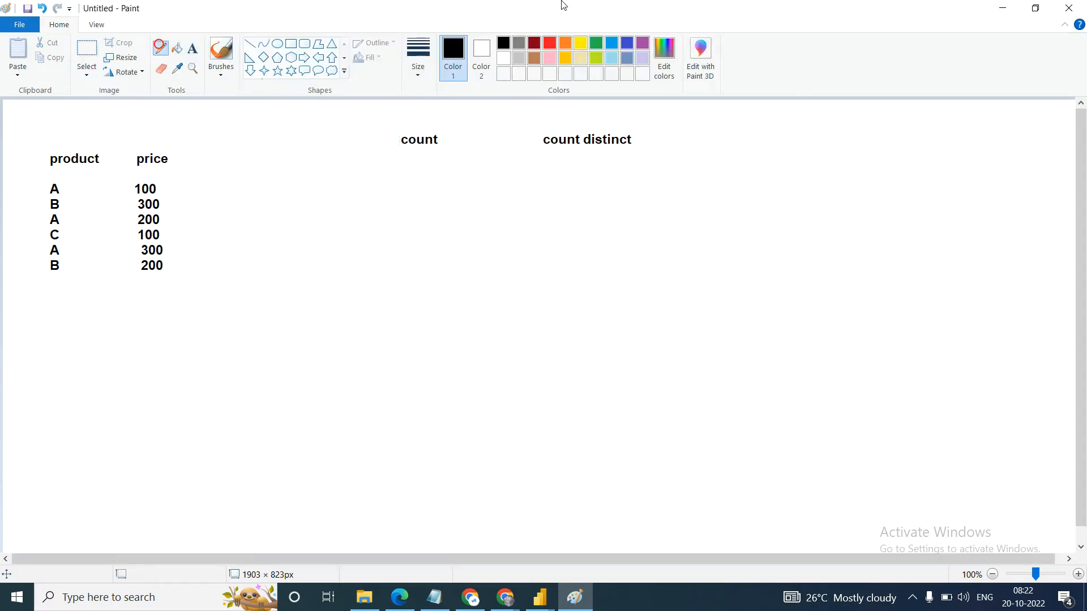
click(549, 43)
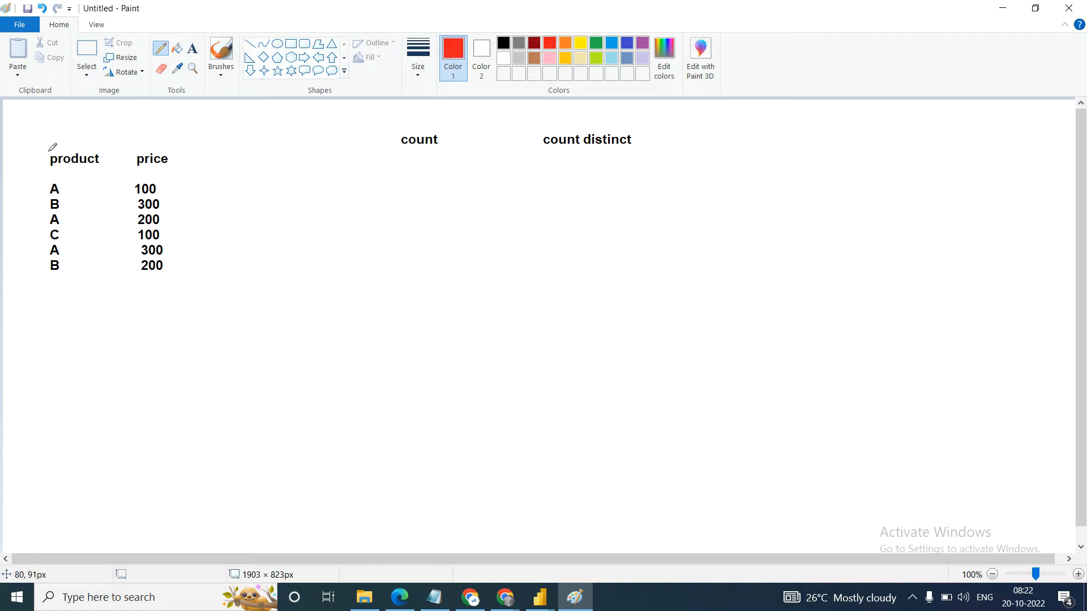
mouse_move(63, 145)
mouse_down()
mouse_move(116, 154)
mouse_move(61, 173)
mouse_move(42, 159)
mouse_up()
mouse_move(58, 183)
mouse_down()
mouse_move(46, 184)
mouse_move(70, 198)
mouse_move(69, 214)
mouse_up()
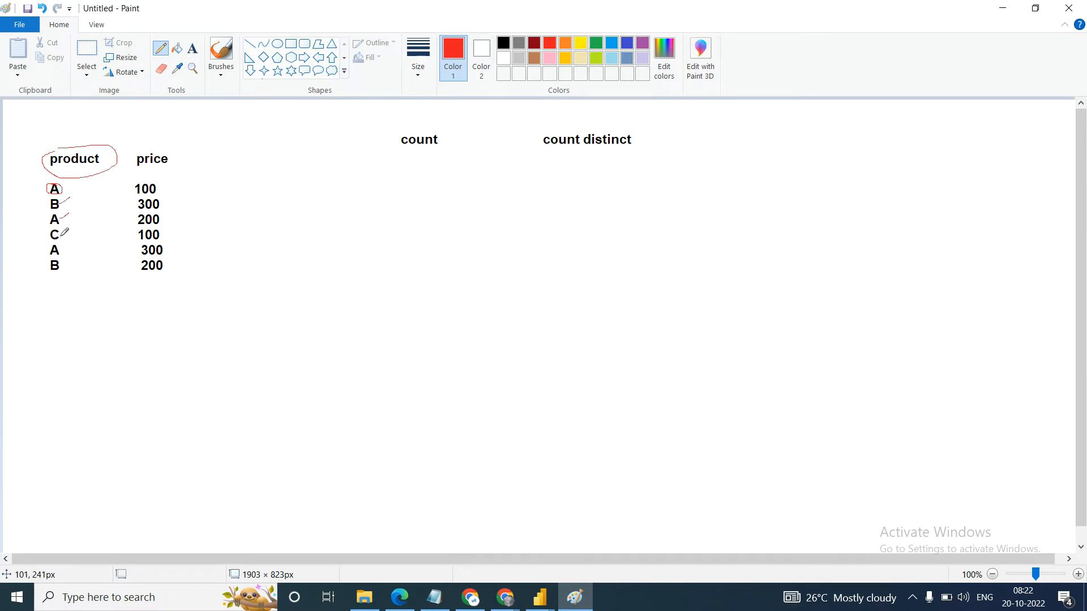
mouse_move(77, 228)
mouse_down()
mouse_move(62, 232)
mouse_move(82, 240)
mouse_move(73, 262)
mouse_up()
Write 6 in red text beneath the count heading.
click(193, 50)
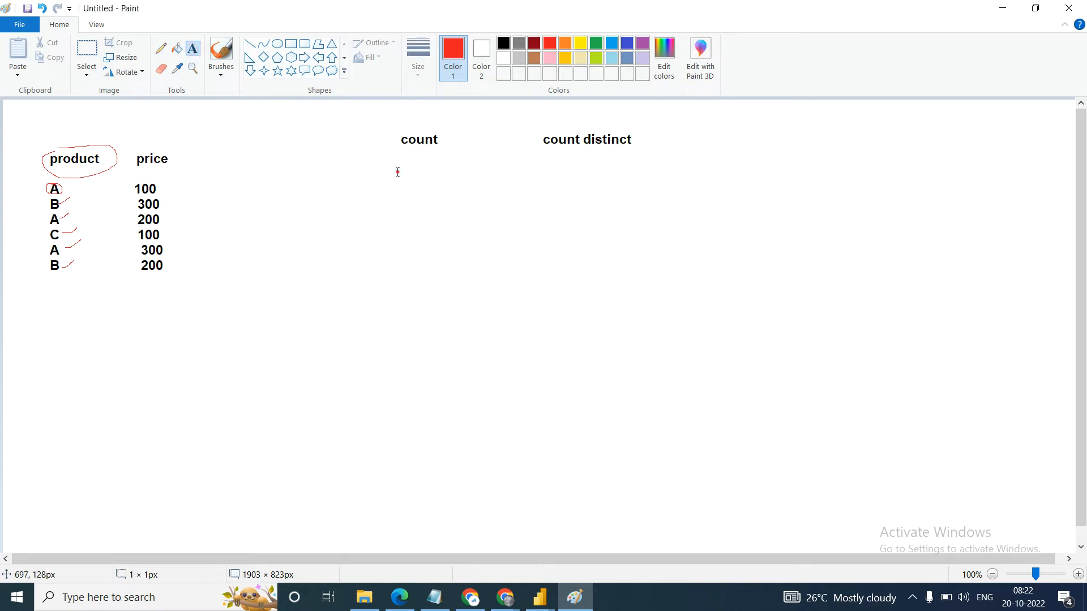
click(398, 172)
text(6)
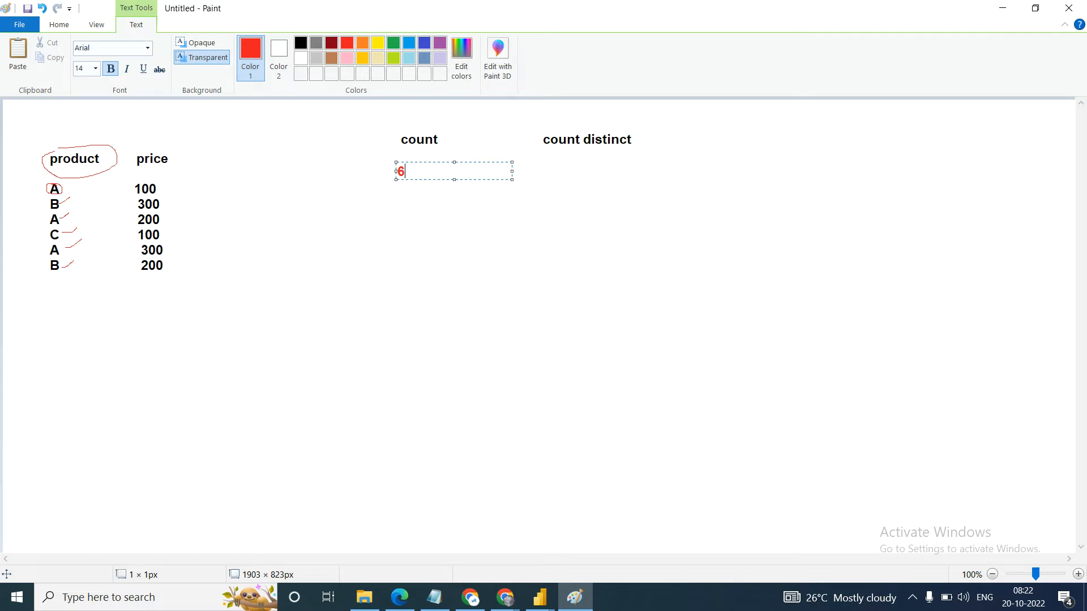
click(427, 269)
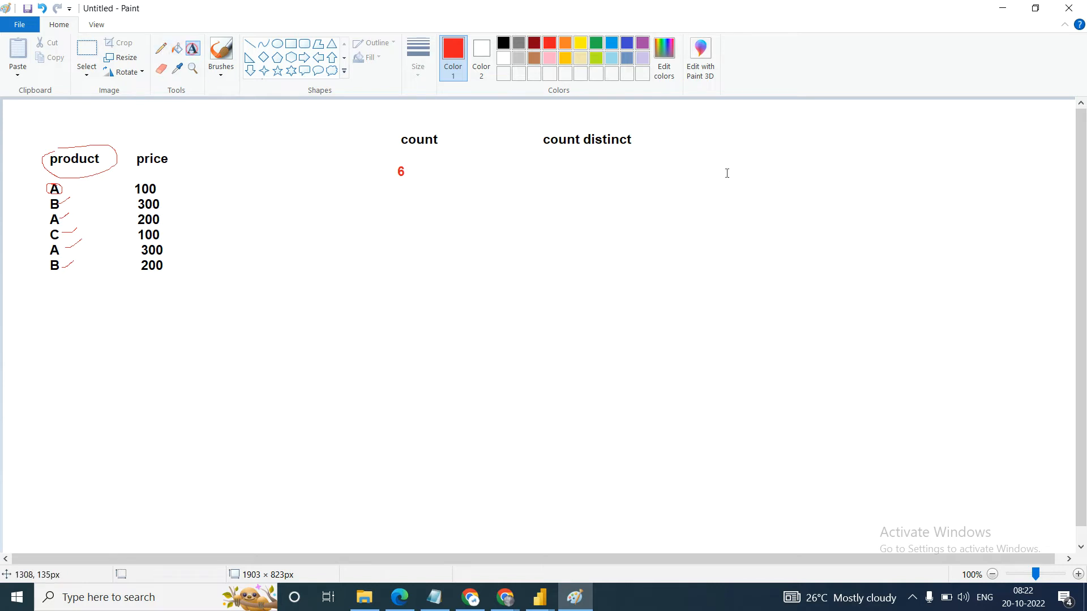
Add the red note (unique) directly after the count distinct heading.
click(637, 139)
text(())
key(Left)
text(unique)
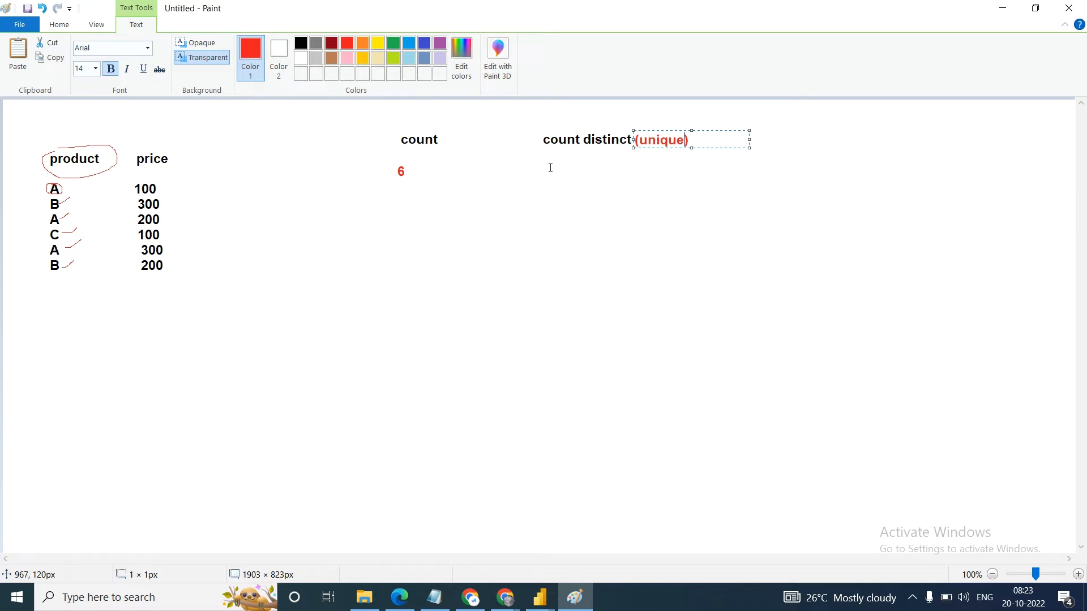
click(175, 295)
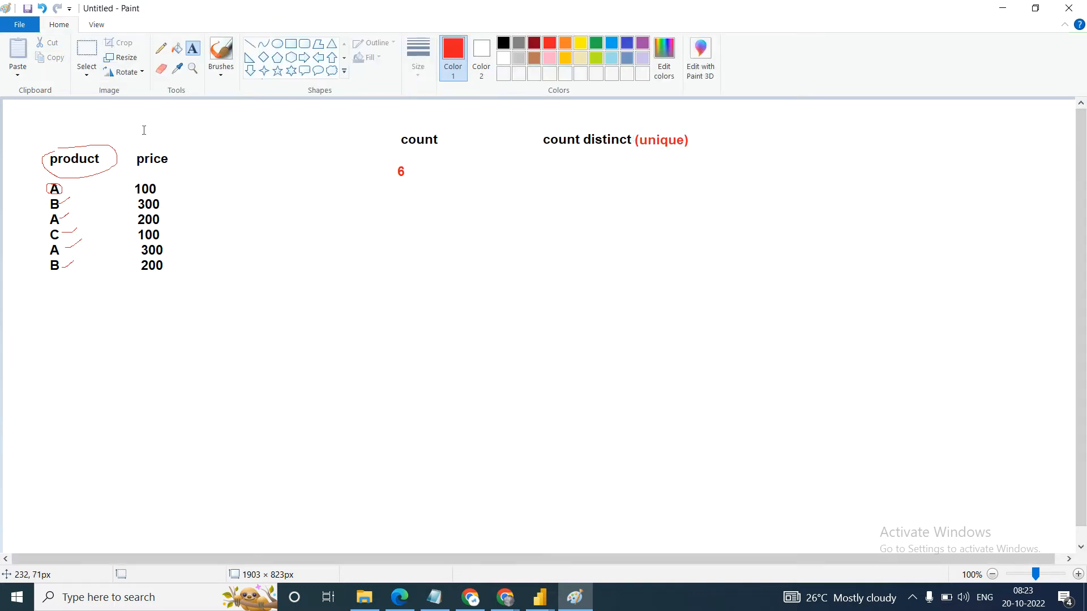
With a green pencil, circle the first four product values and draw three tally strokes beneath count distinct, one each for A, B and C.
click(162, 49)
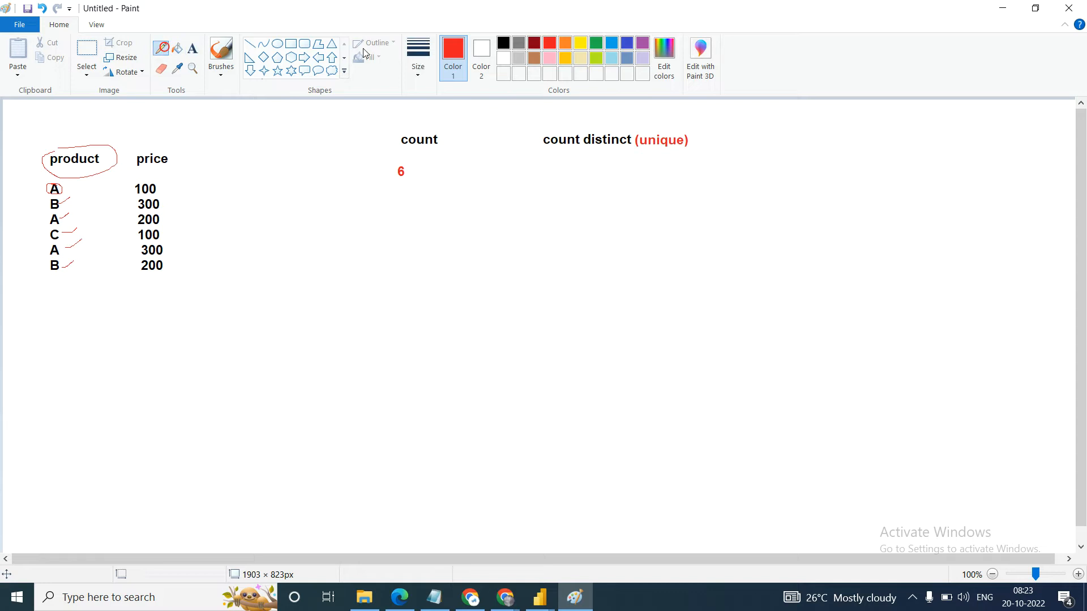
click(593, 44)
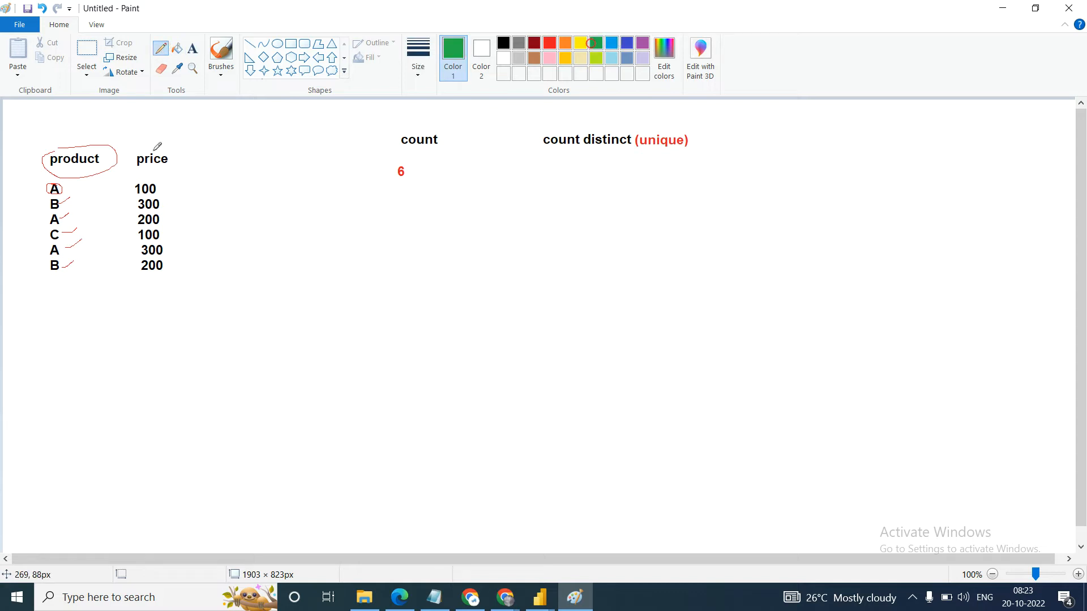
mouse_move(51, 180)
mouse_down()
mouse_move(54, 193)
mouse_move(71, 188)
mouse_move(56, 182)
mouse_up()
drag(608, 161, 609, 170)
mouse_move(58, 196)
mouse_down()
mouse_move(44, 201)
mouse_move(72, 204)
mouse_move(49, 198)
mouse_up()
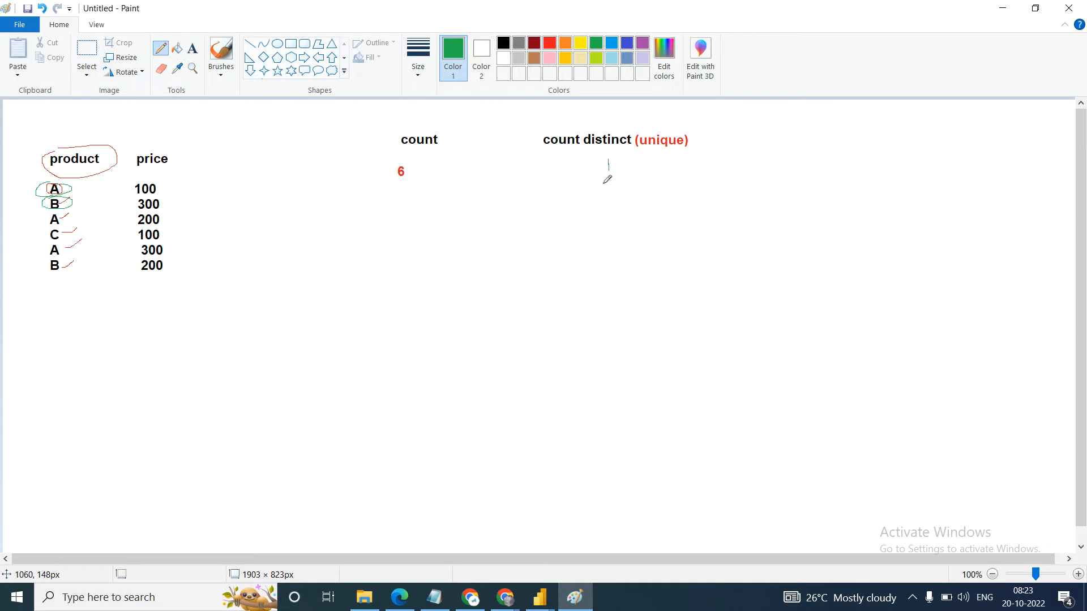
drag(613, 177, 612, 193)
mouse_move(45, 221)
mouse_down()
mouse_move(67, 222)
mouse_move(51, 214)
mouse_up()
mouse_move(57, 228)
mouse_down()
mouse_move(41, 231)
mouse_move(58, 240)
mouse_up()
drag(615, 204, 616, 217)
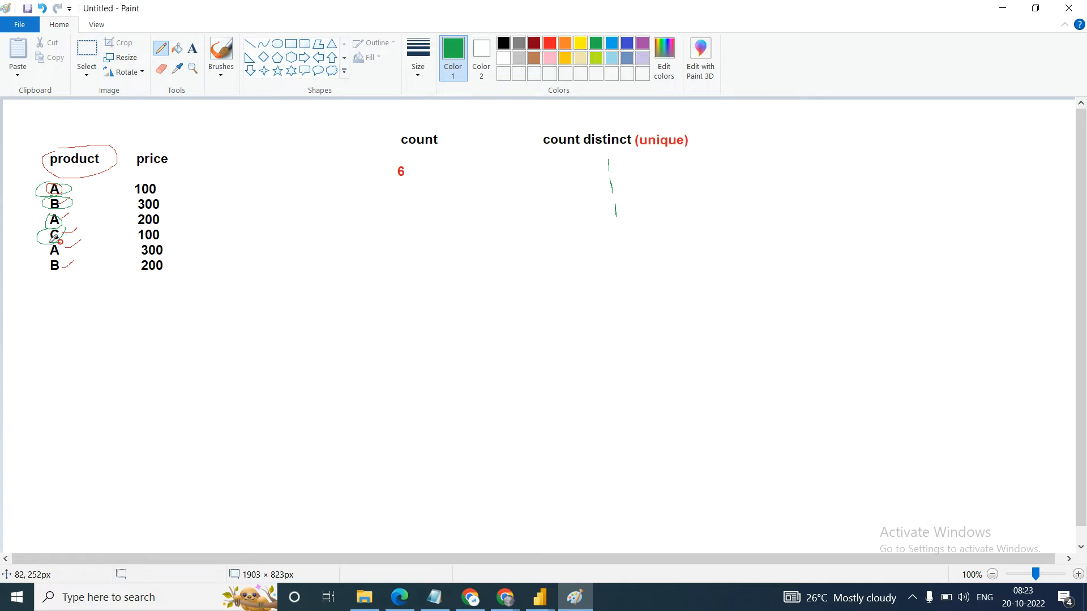
Circle the last A and B in green, and tick the three tally strokes beneath count distinct.
mouse_move(43, 252)
mouse_down()
mouse_move(64, 258)
mouse_move(66, 245)
mouse_move(55, 242)
mouse_up()
mouse_move(51, 259)
mouse_down()
mouse_move(54, 278)
mouse_move(65, 266)
mouse_move(56, 263)
mouse_up()
mouse_move(615, 165)
mouse_down()
mouse_move(633, 156)
mouse_move(637, 207)
mouse_move(658, 186)
mouse_up()
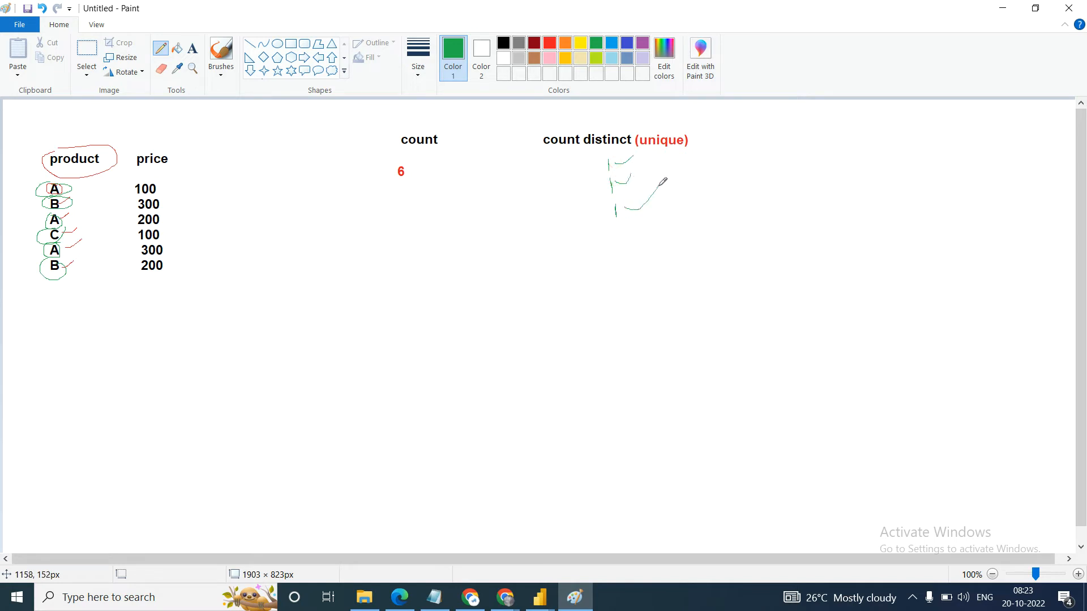
Write 3 in green text beside the ticked tally strokes, under (unique).
click(193, 48)
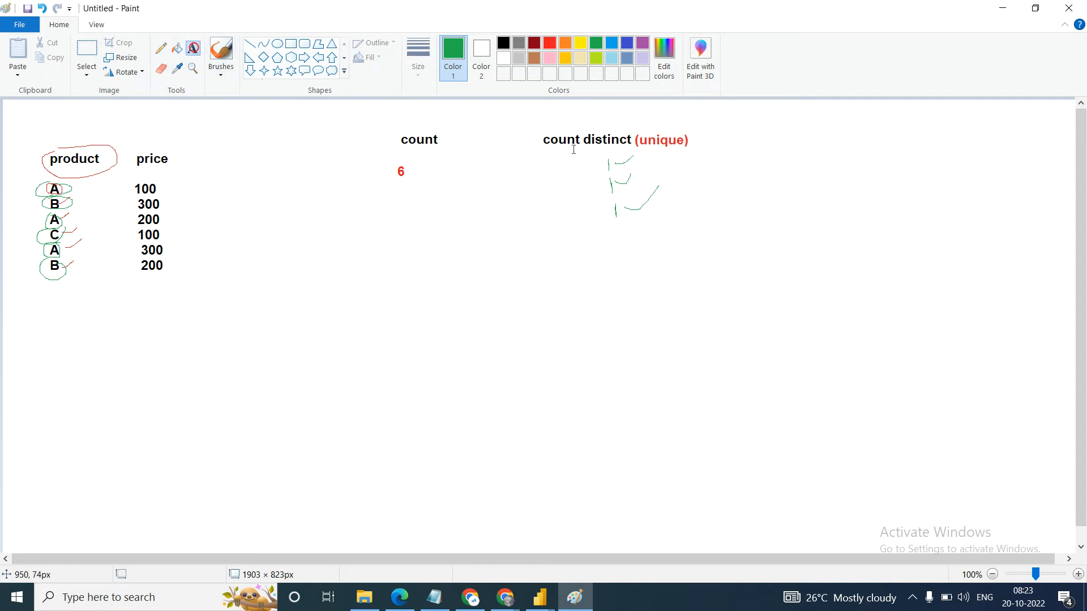
click(651, 161)
text(3)
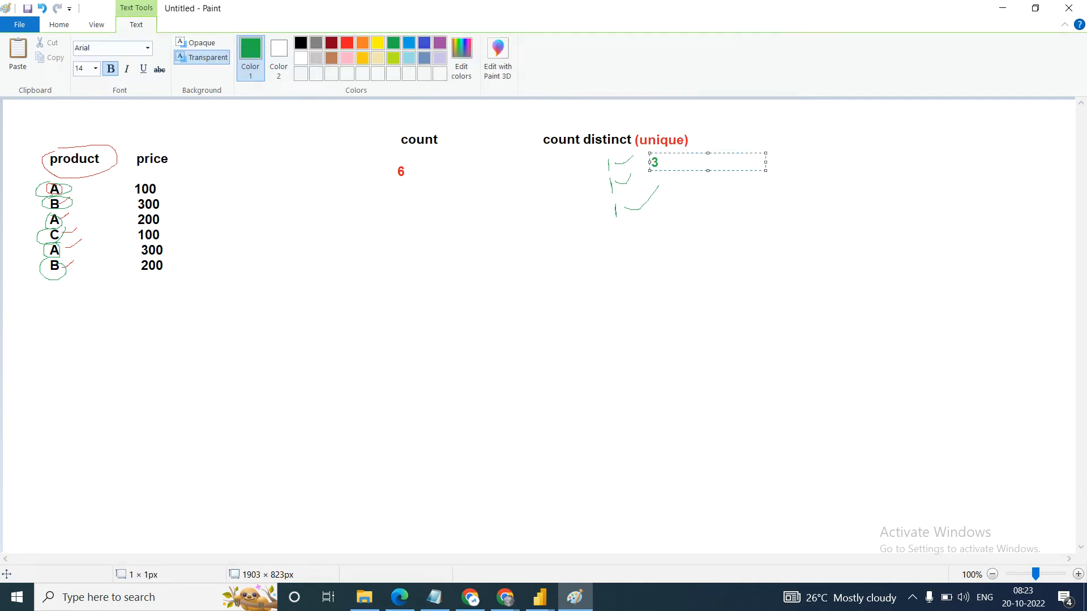
click(682, 291)
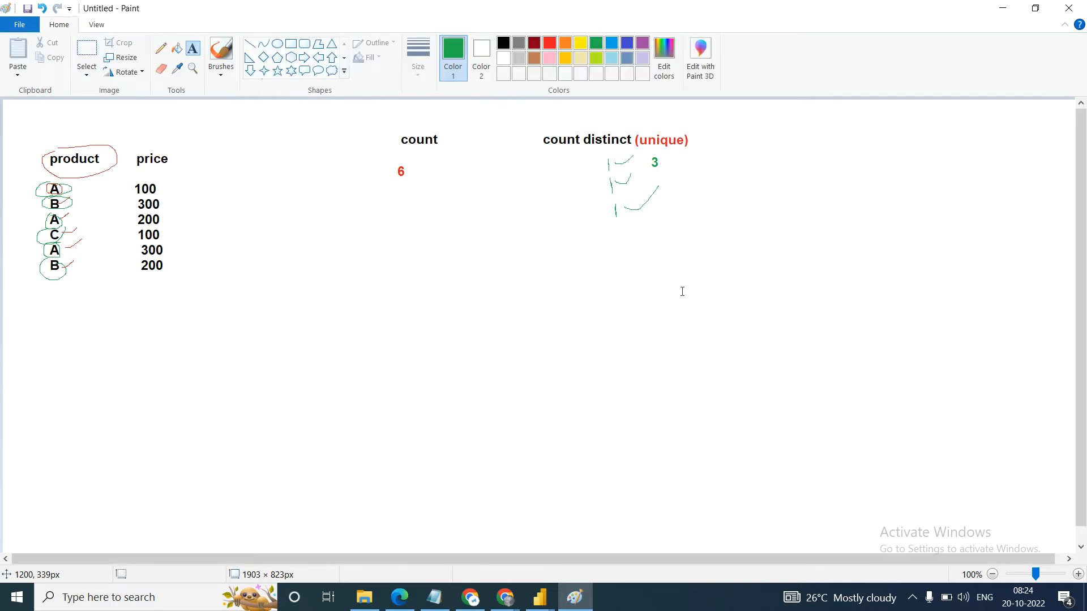
Write a red 3 beneath the count distinct heading, just before the tally strokes.
click(550, 42)
click(578, 157)
text(3)
click(559, 312)
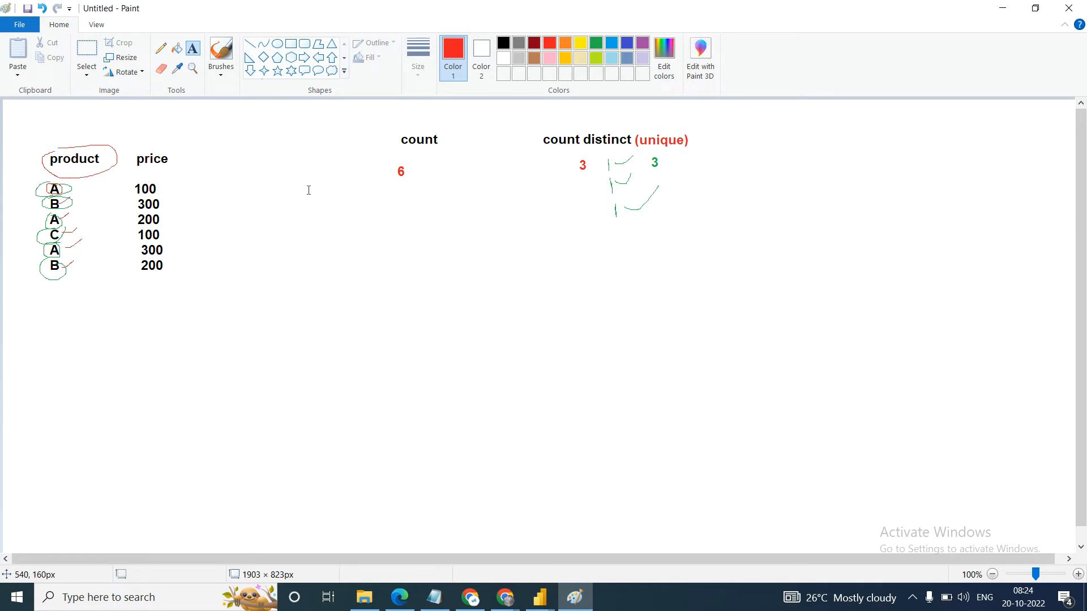
Select the area containing the count and count distinct example and delete it from the canvas.
click(86, 57)
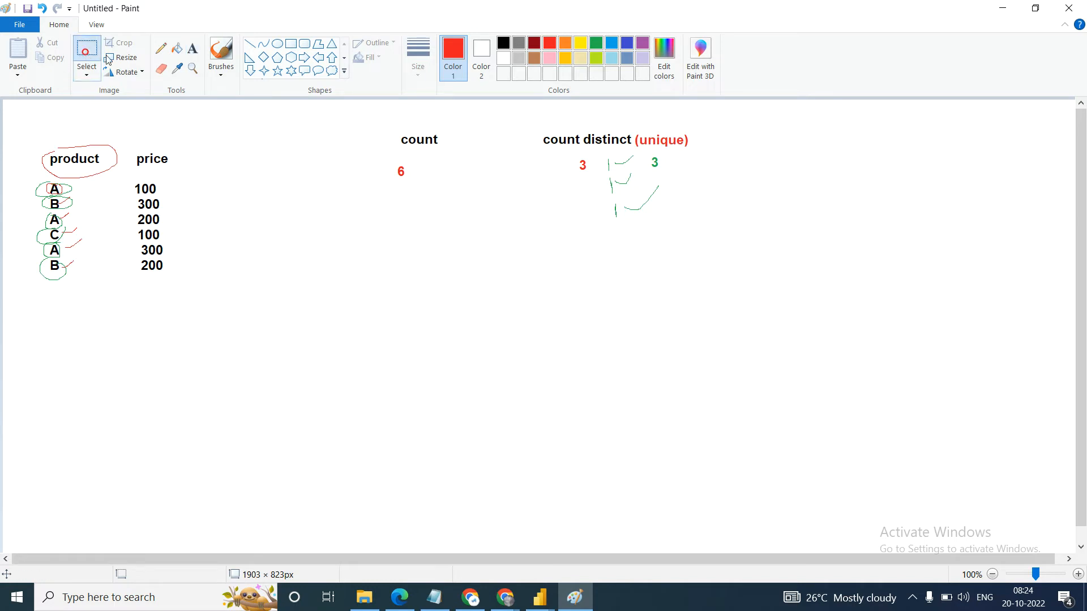
drag(369, 118, 750, 213)
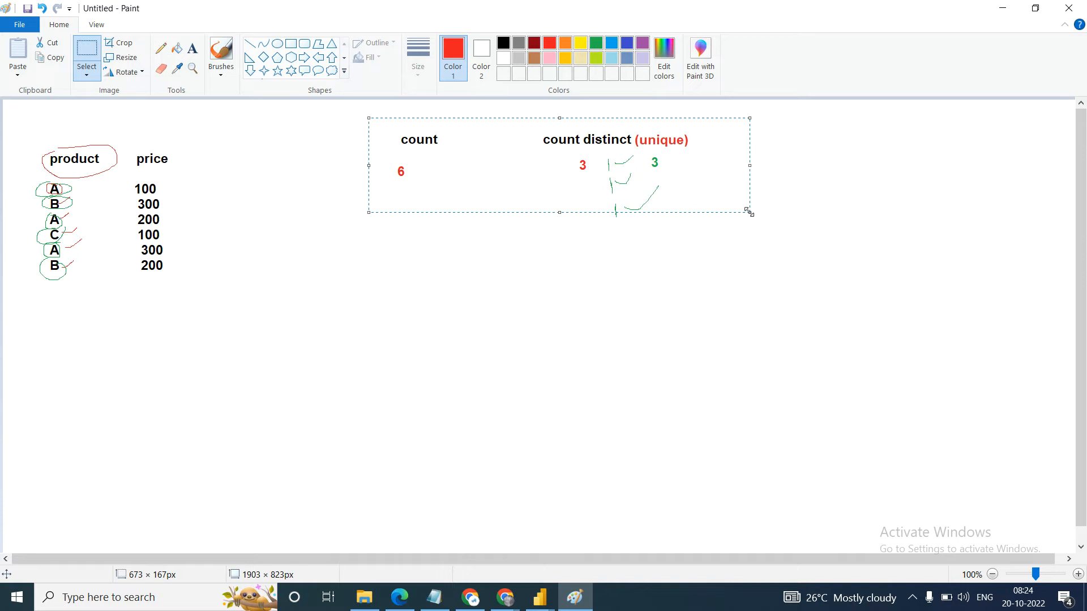
key(Delete)
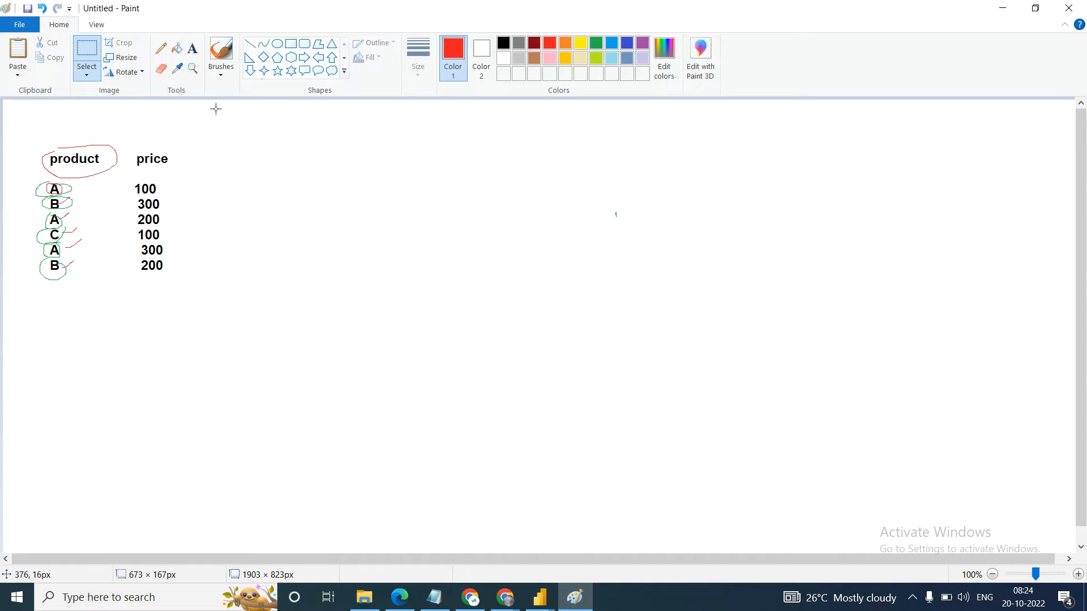
Add a red text block beside the original table with the heading product, a blank line, and the values A, B and C.
click(193, 48)
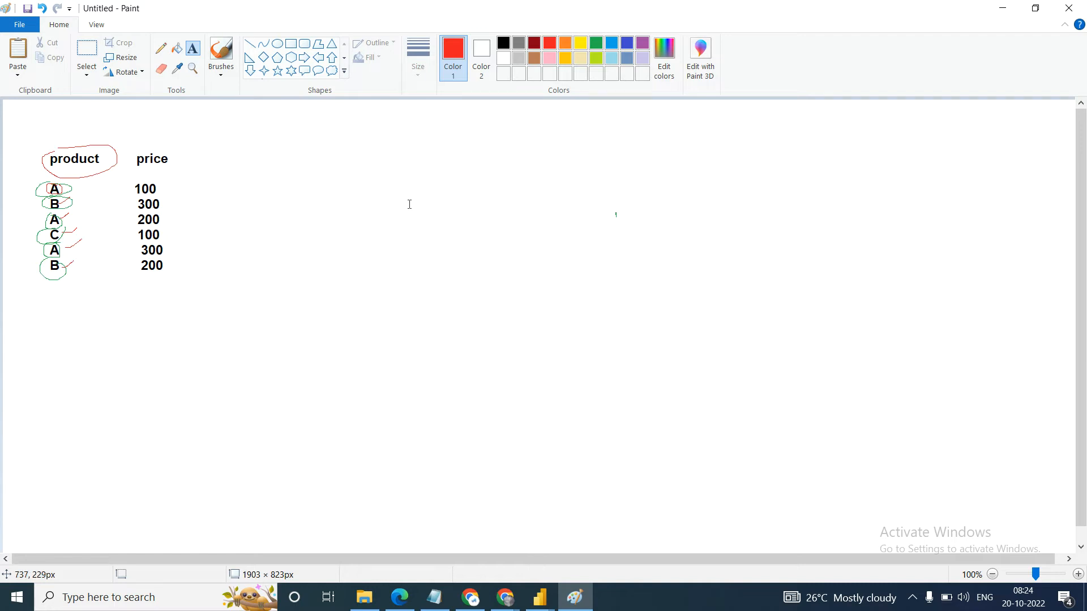
click(397, 140)
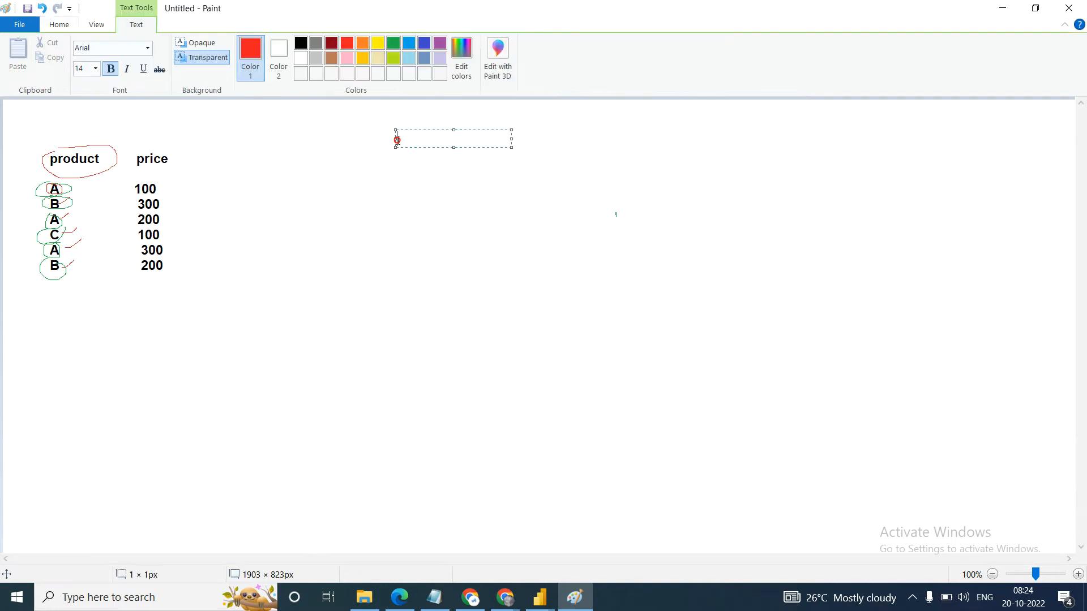
text(product)
key(Return)
key(Return)
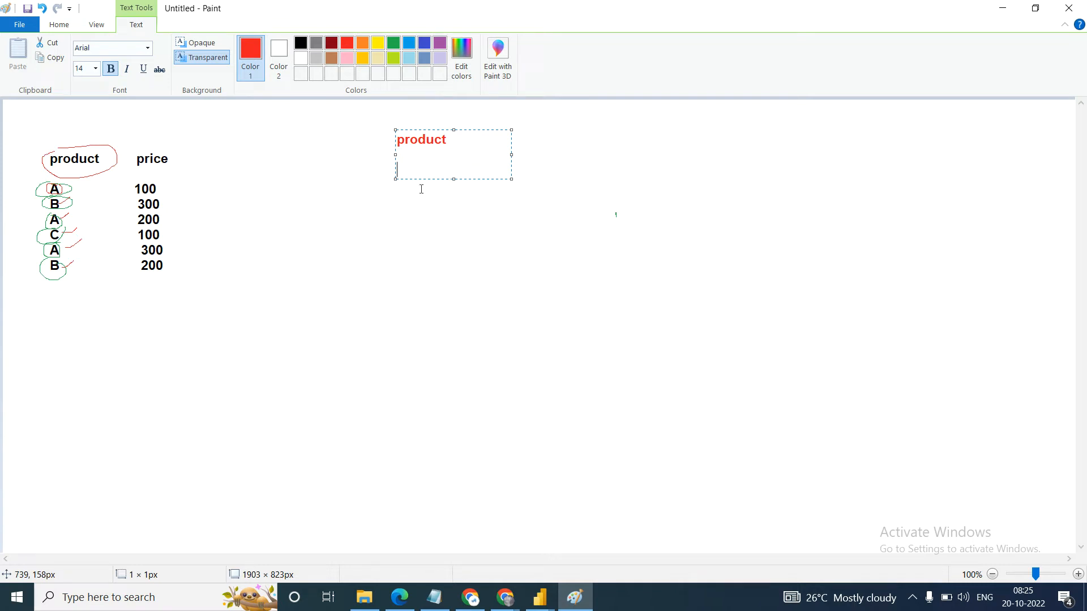
text(A)
key(Return)
text(B)
key(Return)
text(C)
click(462, 253)
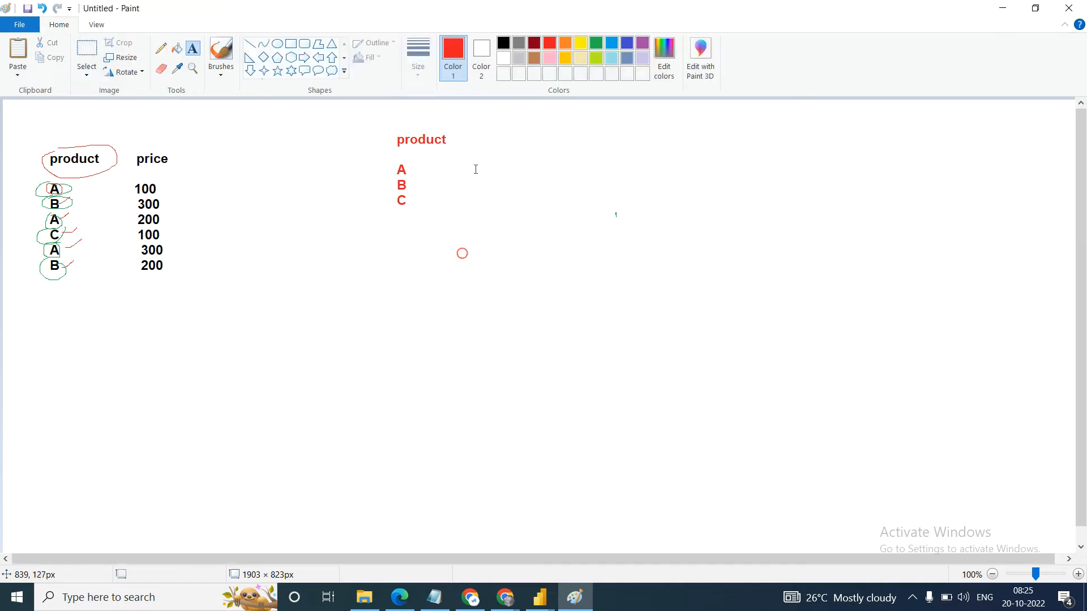
Add the red heading sum(Price) beside the new product heading.
click(494, 141)
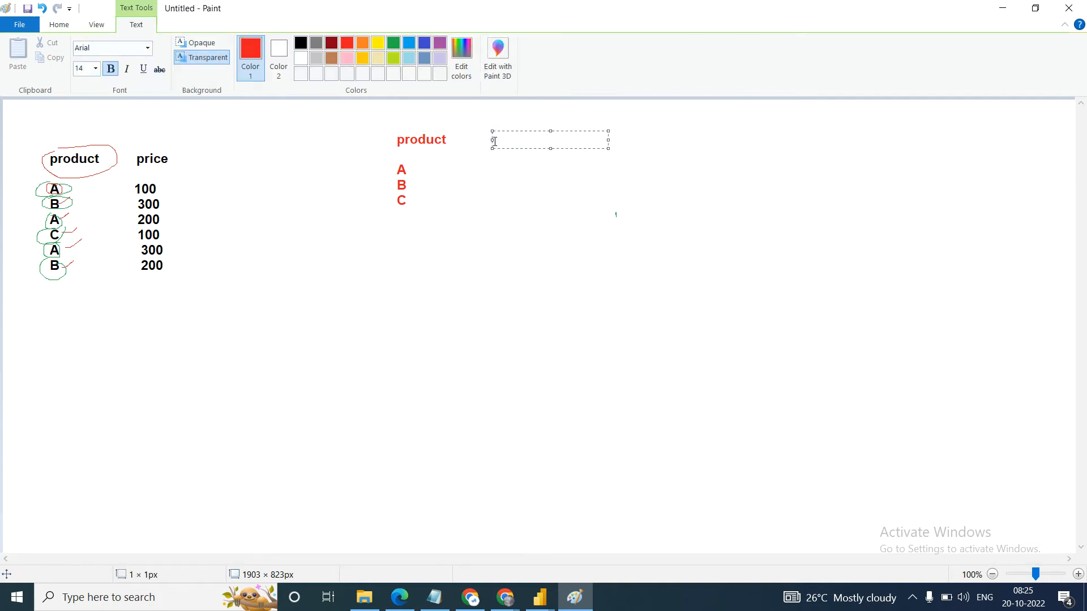
text(sum)
text( of)
key(BackSpace)
key(BackSpace)
key(BackSpace)
key(BackSpace)
text(())
key(Left)
text(Price)
click(494, 253)
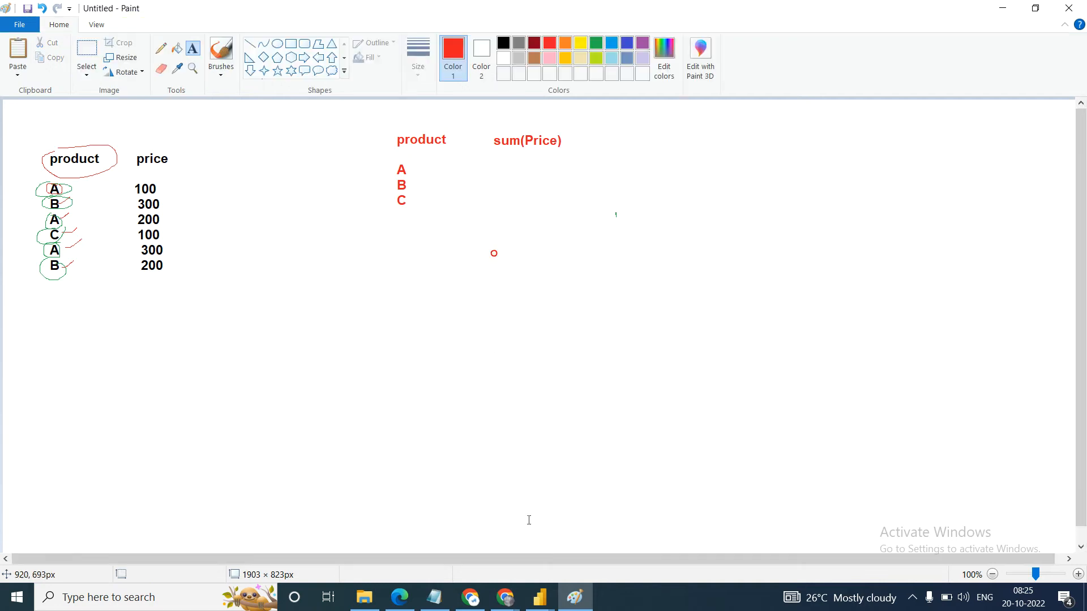
Switch to Power Query Editor and delete the Calculated Distinct Count step from the Orders query.
click(392, 602)
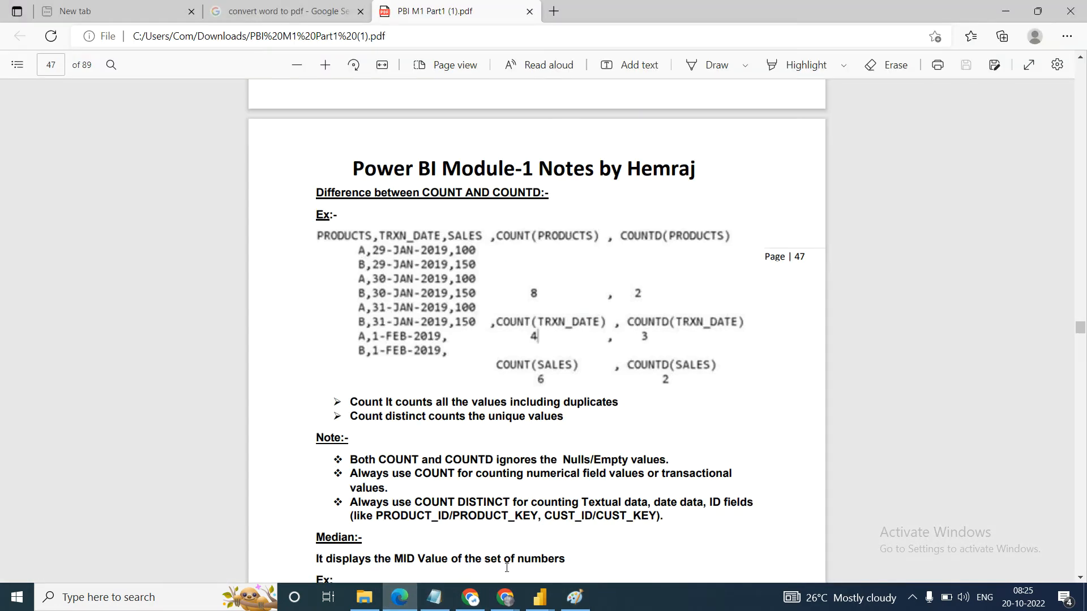
click(539, 597)
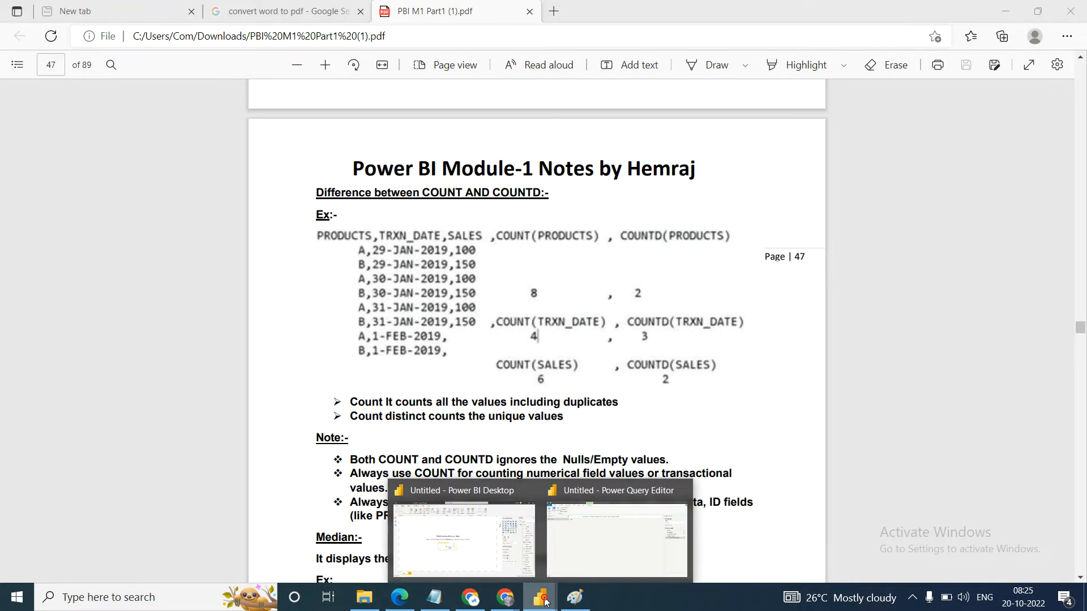
click(599, 532)
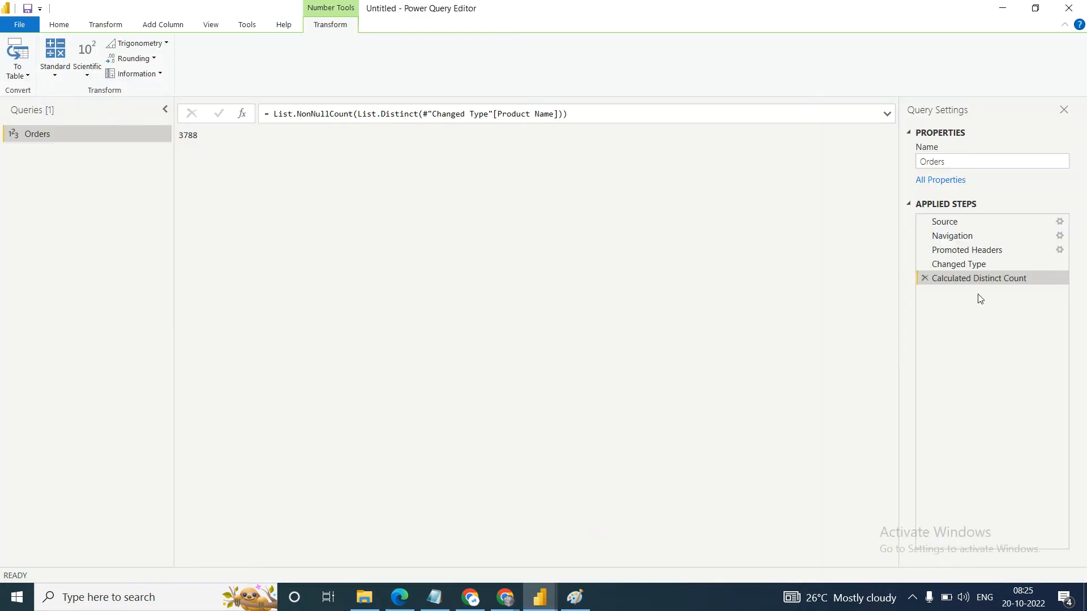
click(925, 279)
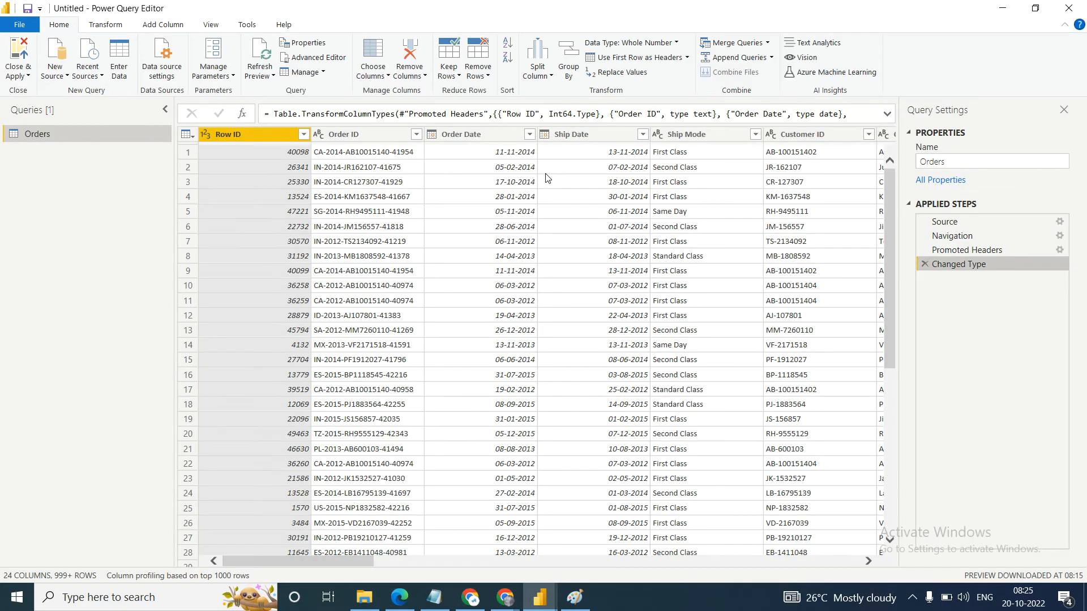
Calculate the Sum statistic of the Profit column in the Orders query.
click(112, 28)
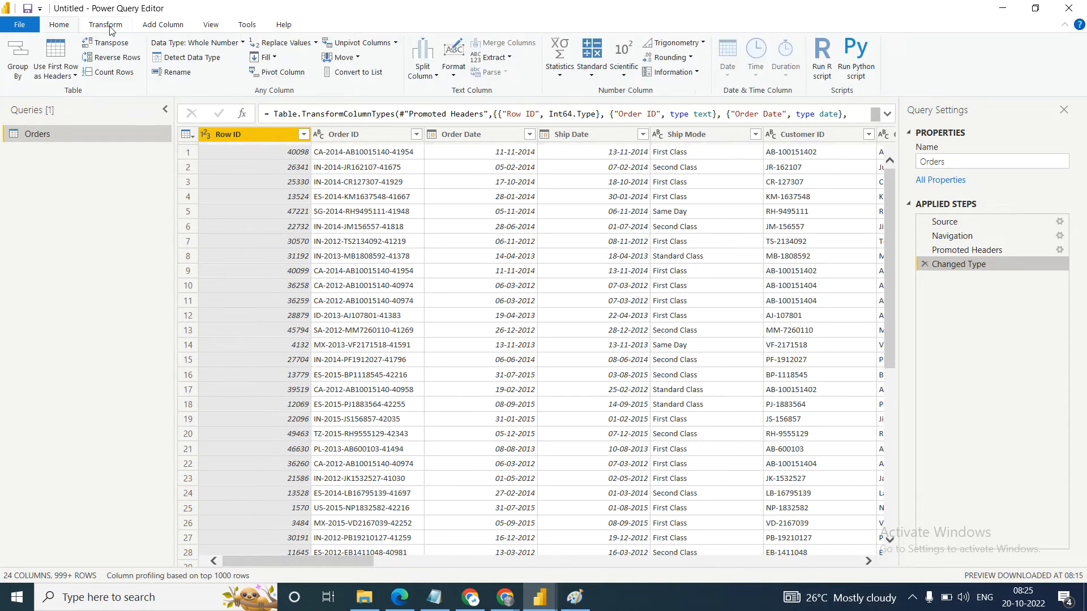
click(563, 80)
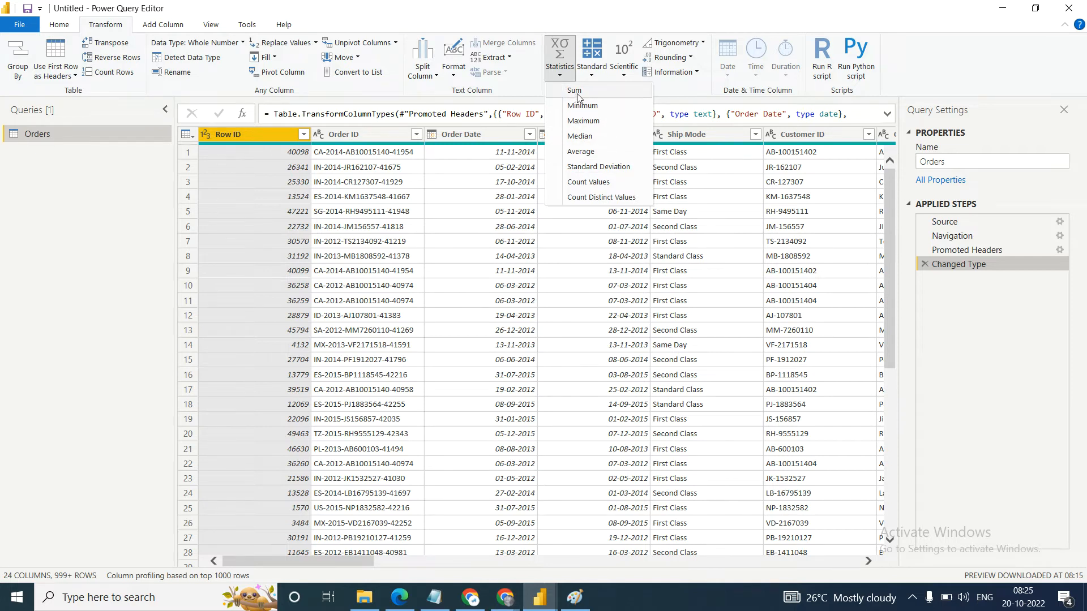
click(570, 235)
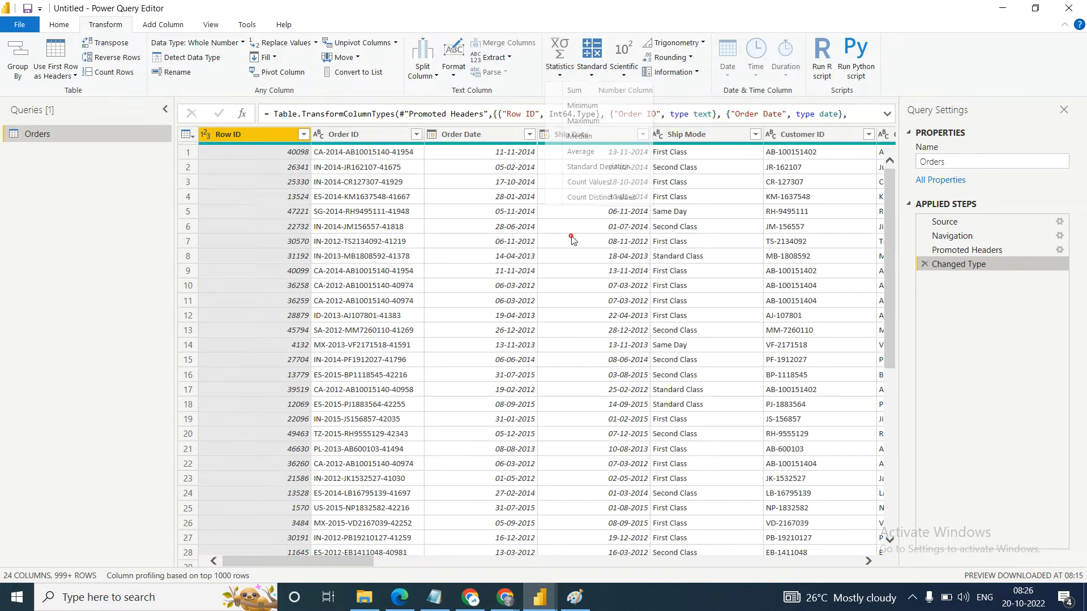
drag(325, 560, 772, 543)
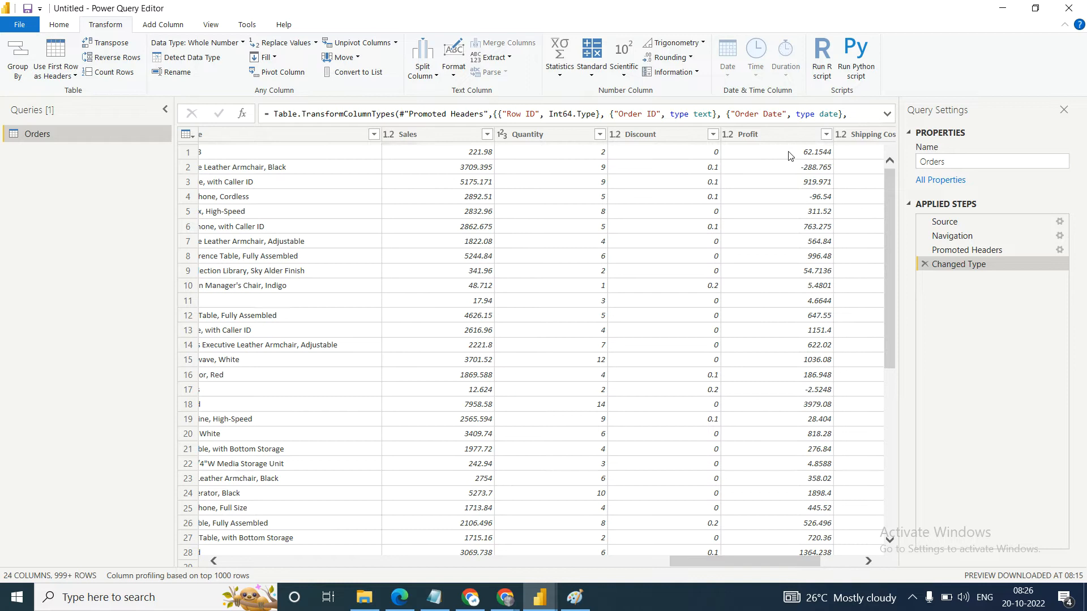
click(764, 134)
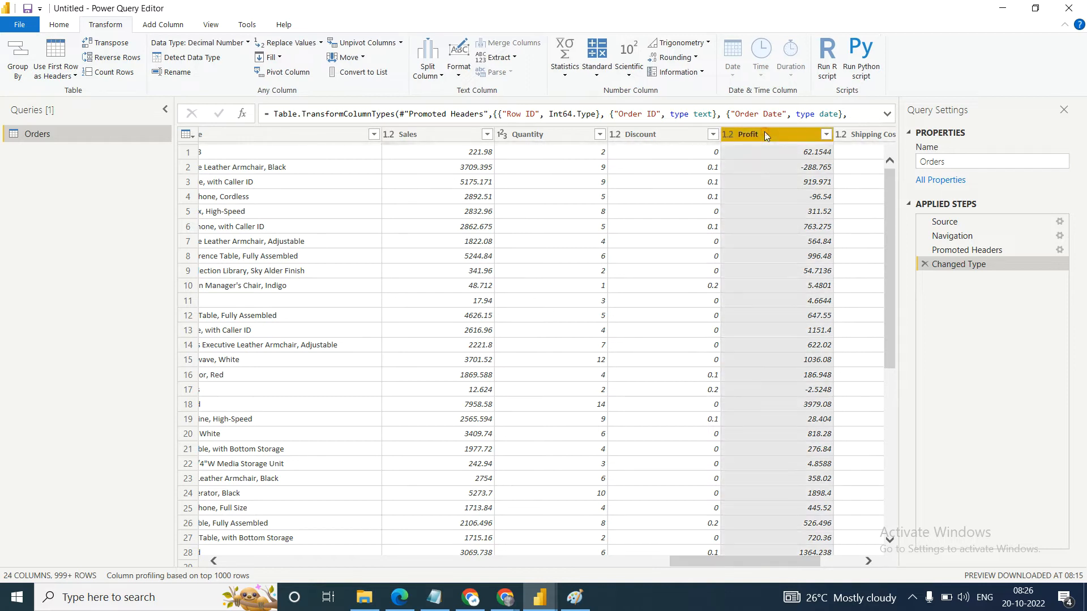
click(565, 68)
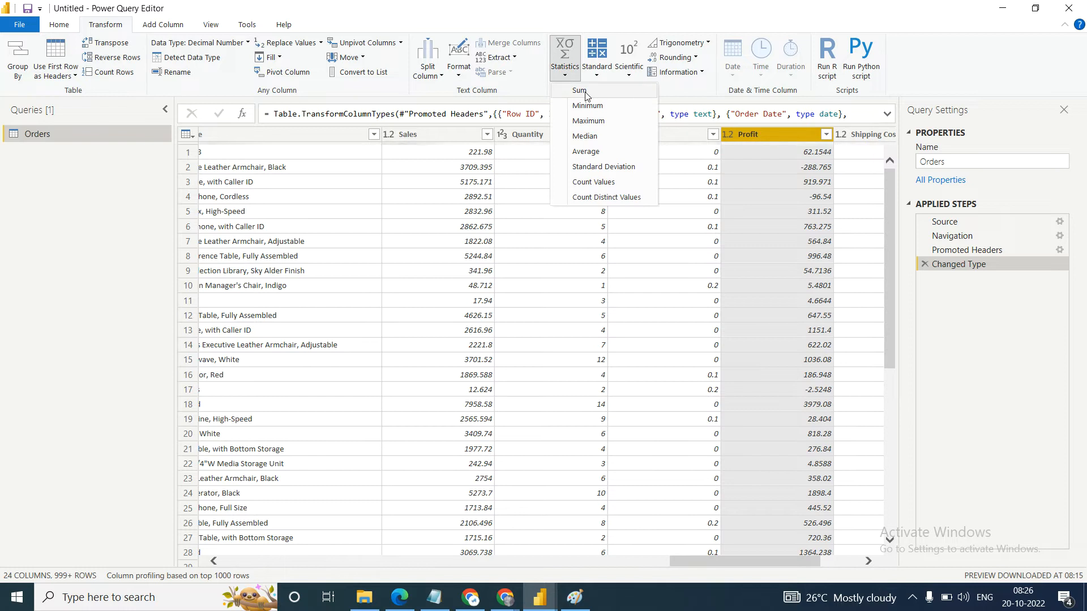
click(579, 91)
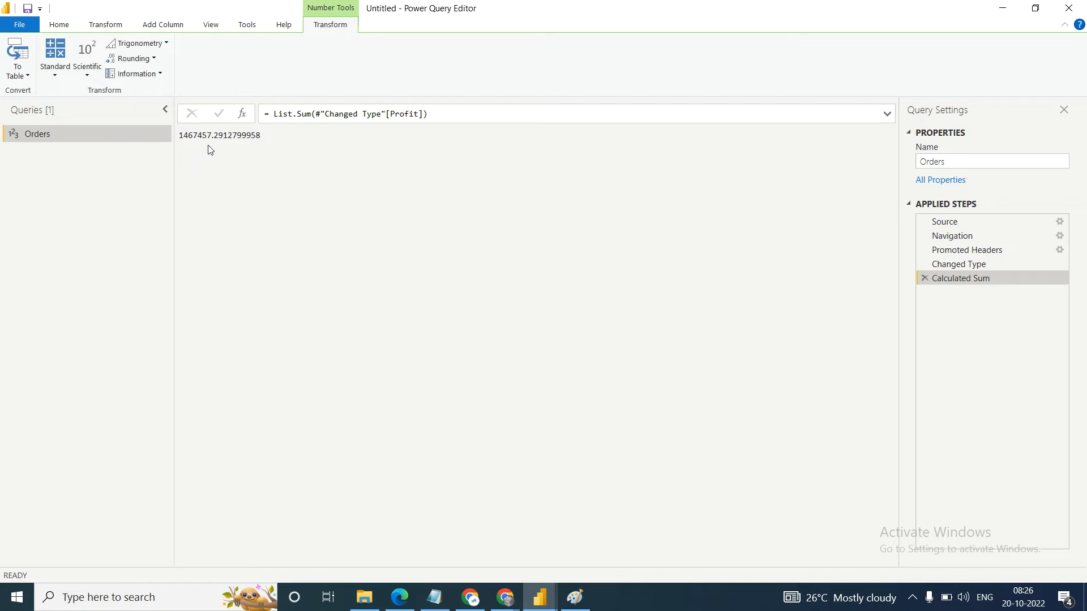
Switch to Paint and add the red heading sum(price) below the product list with A, B and C.
click(575, 599)
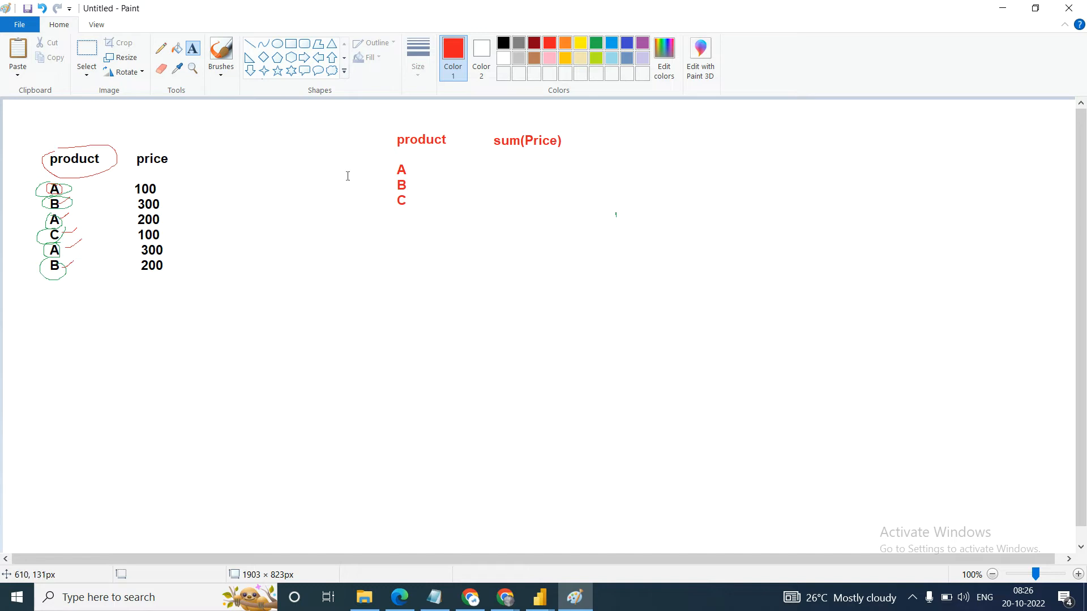
click(409, 283)
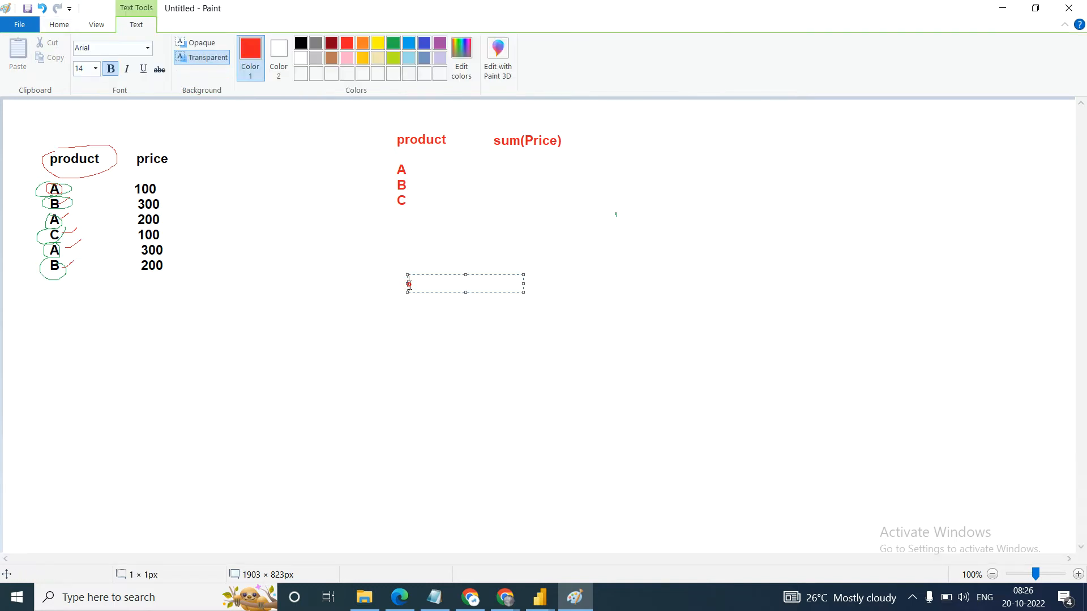
text(sum(price))
key(Return)
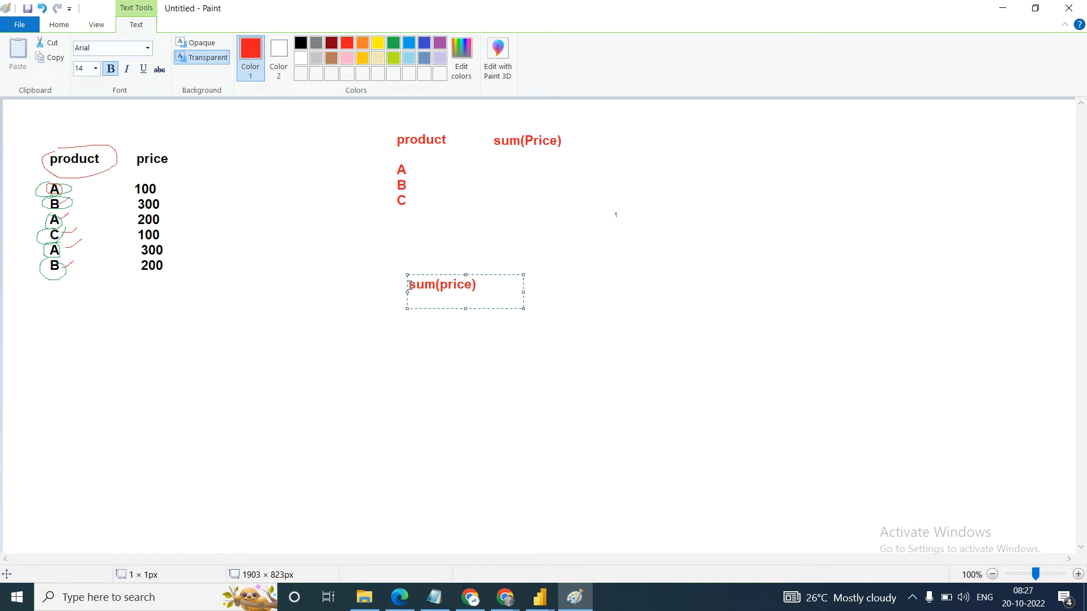
key(Return)
click(243, 321)
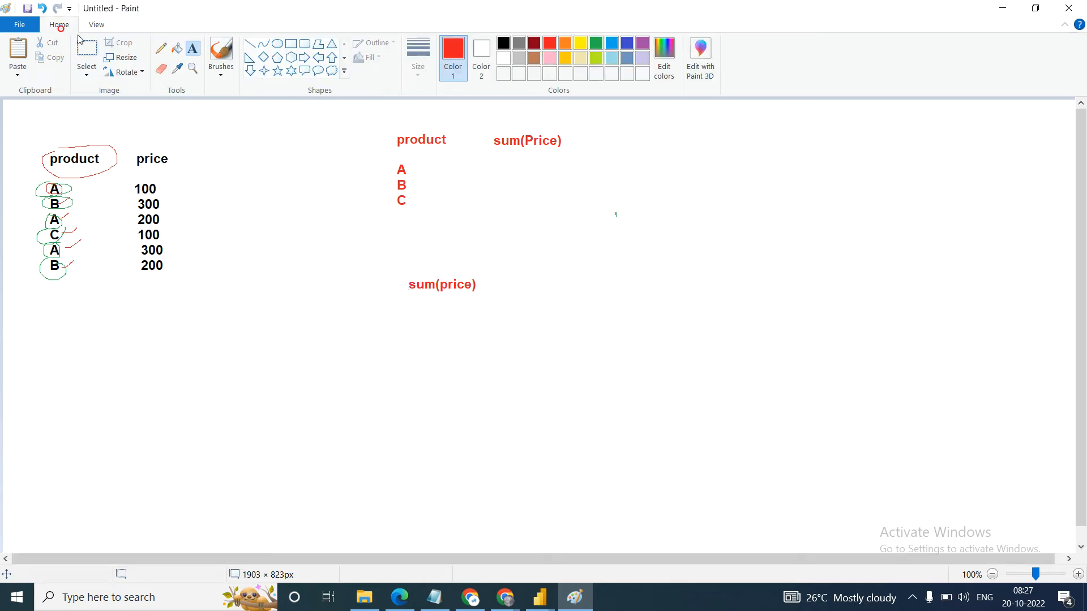
Draw a gray freehand loop around all the values in the original table's price column.
click(160, 48)
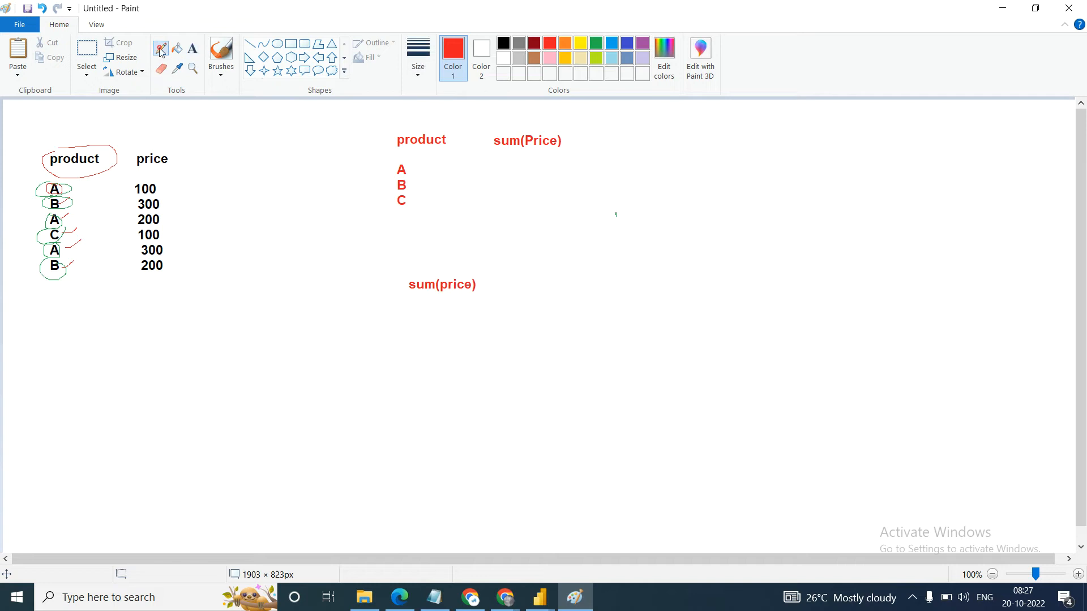
click(520, 45)
mouse_move(133, 179)
mouse_down()
mouse_move(178, 194)
mouse_move(165, 274)
mouse_move(134, 261)
mouse_move(140, 180)
mouse_up()
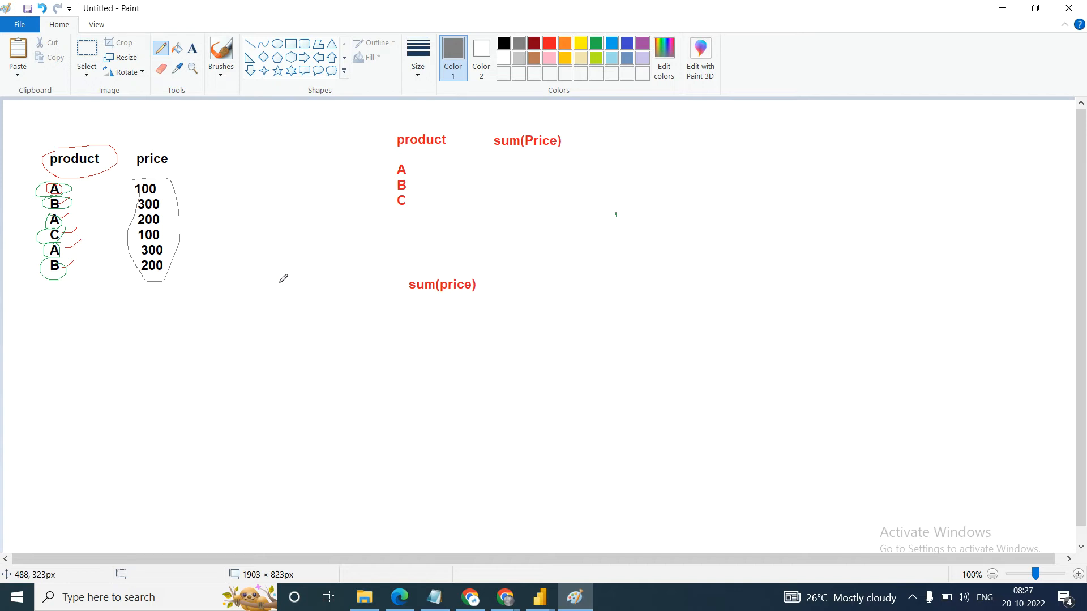
Write 1200 beneath the lower sum(price) heading and color it red.
click(193, 50)
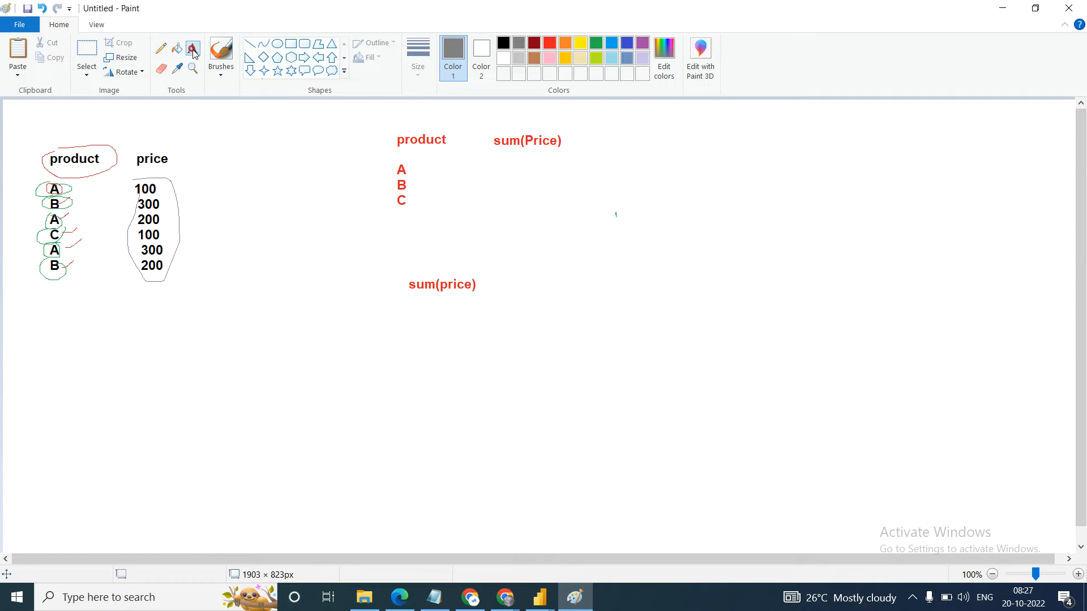
click(415, 310)
text(1200)
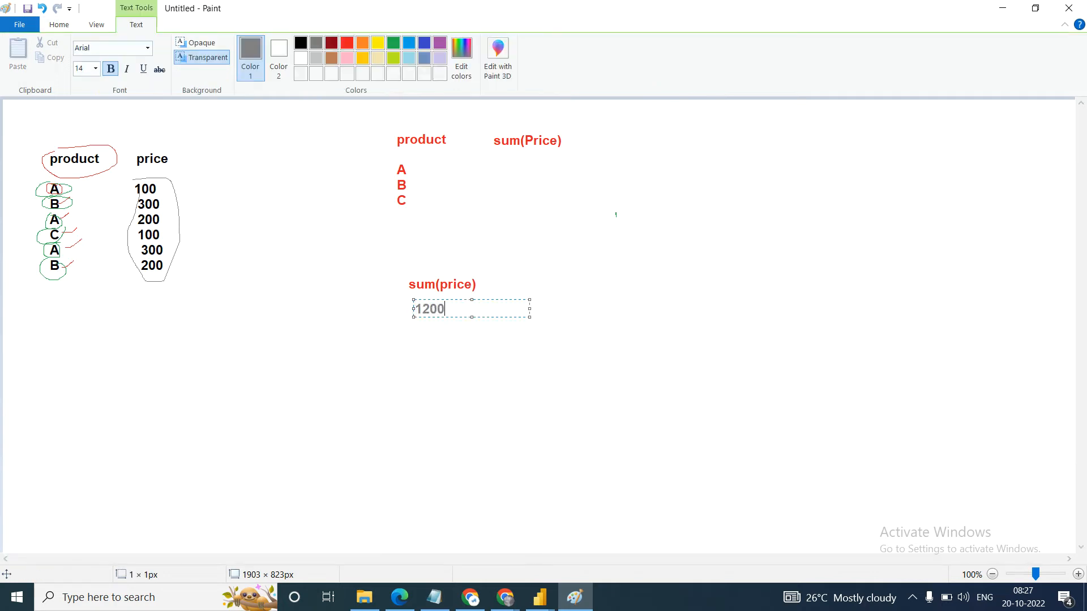
key(ctrl+a)
click(345, 47)
click(522, 285)
Add the red heading avg(price) beside the lower sum(price) heading.
click(521, 284)
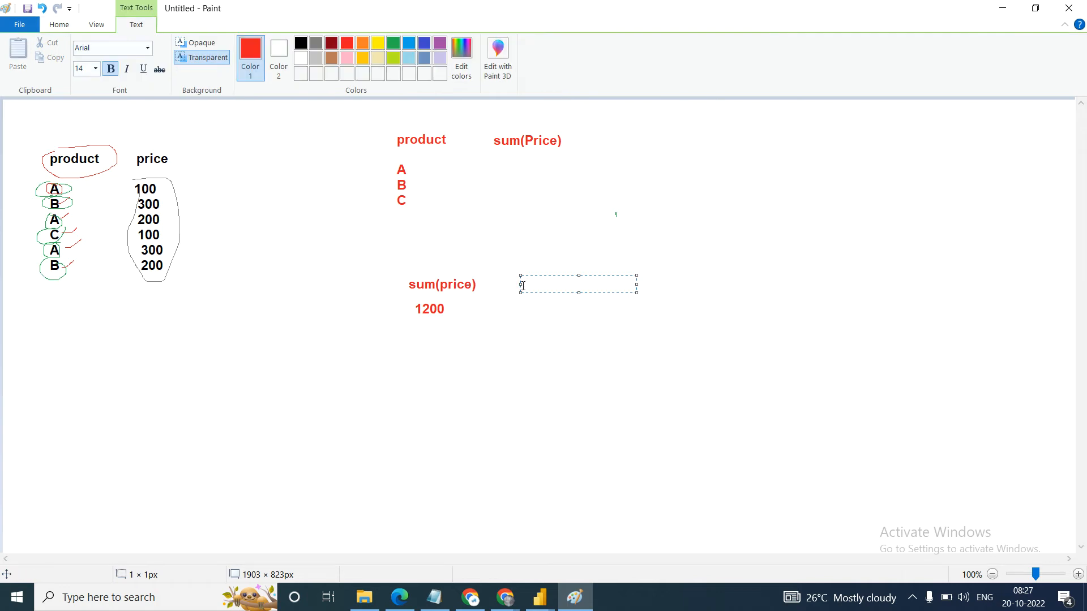
text(avg())
key(Left)
text(price)
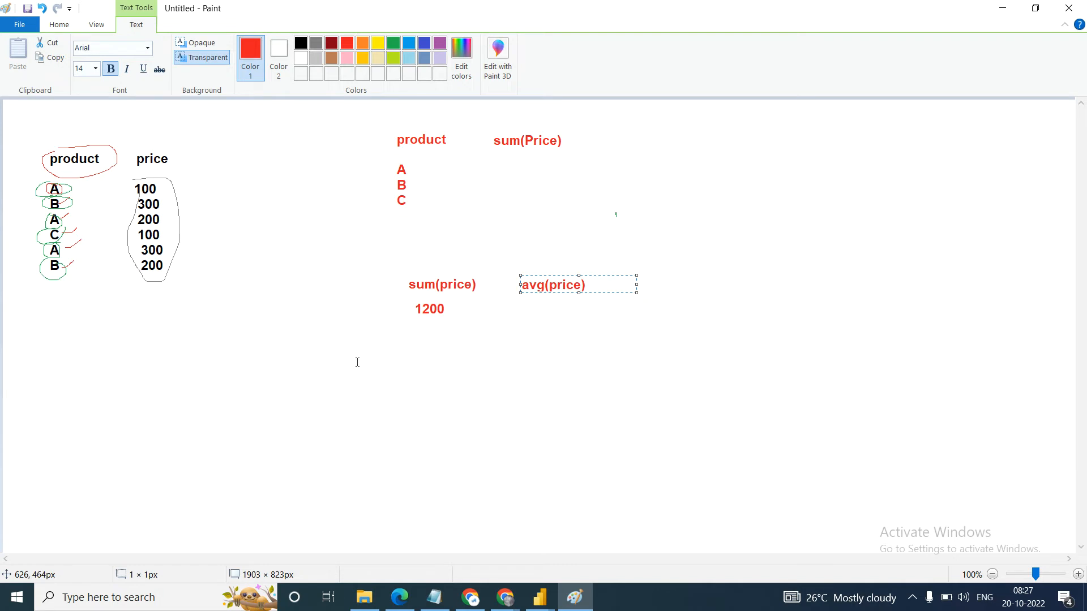
click(51, 393)
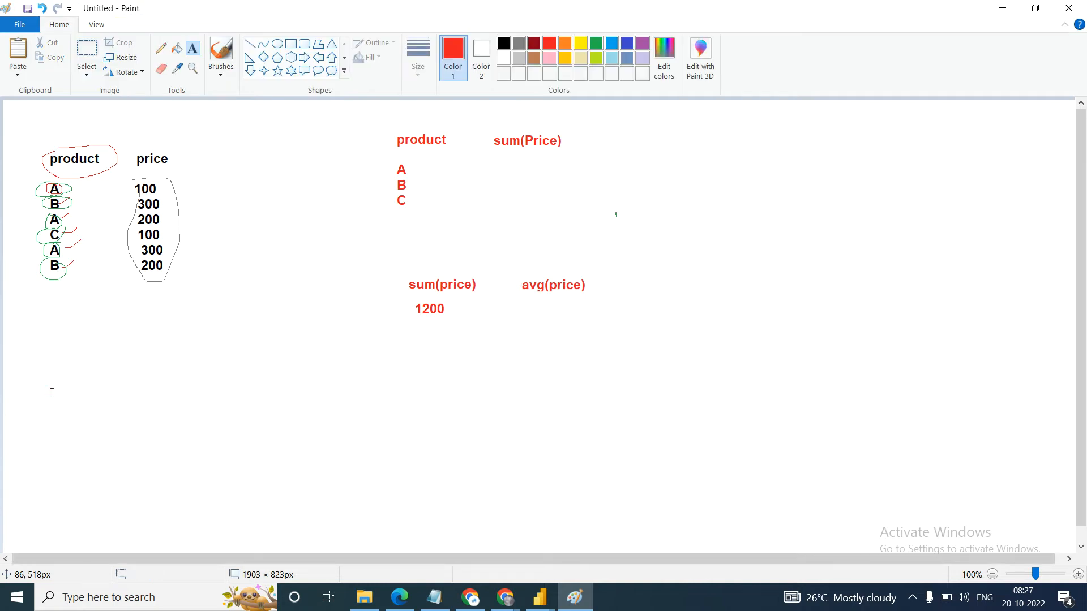
Write the red calculation 1200 / 6 = below the original product and price table.
click(52, 393)
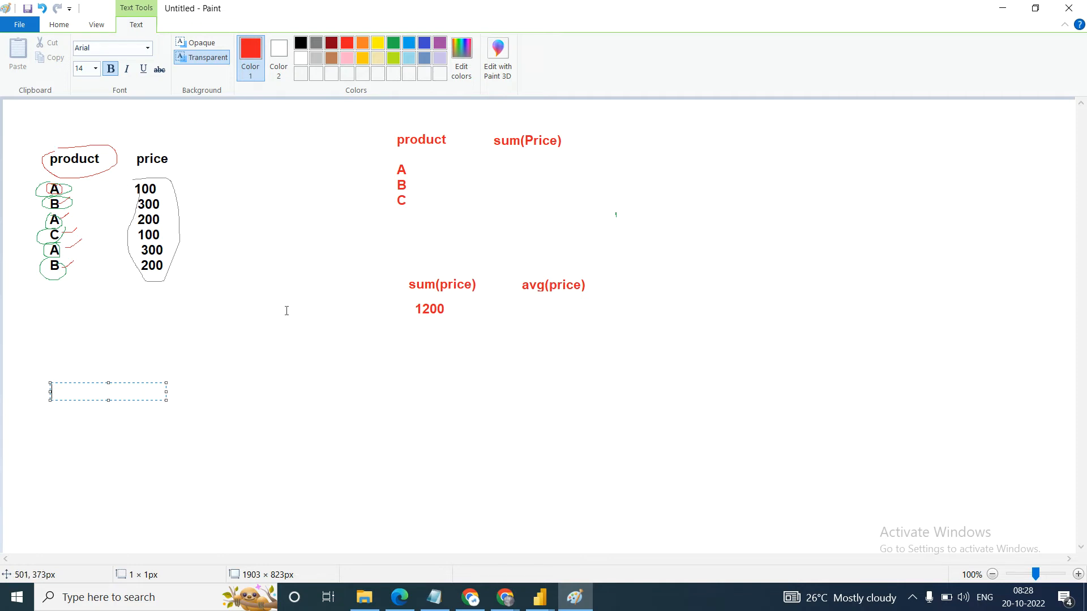
text(1200 /)
text(6  =)
click(530, 315)
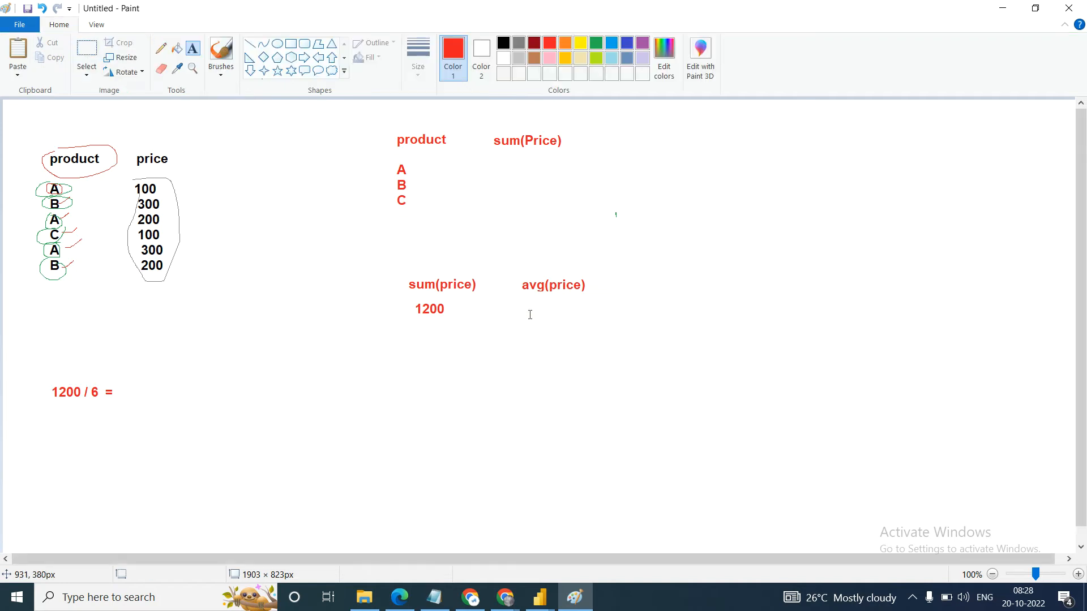
Write a red 200 beneath the avg(price) heading.
click(530, 315)
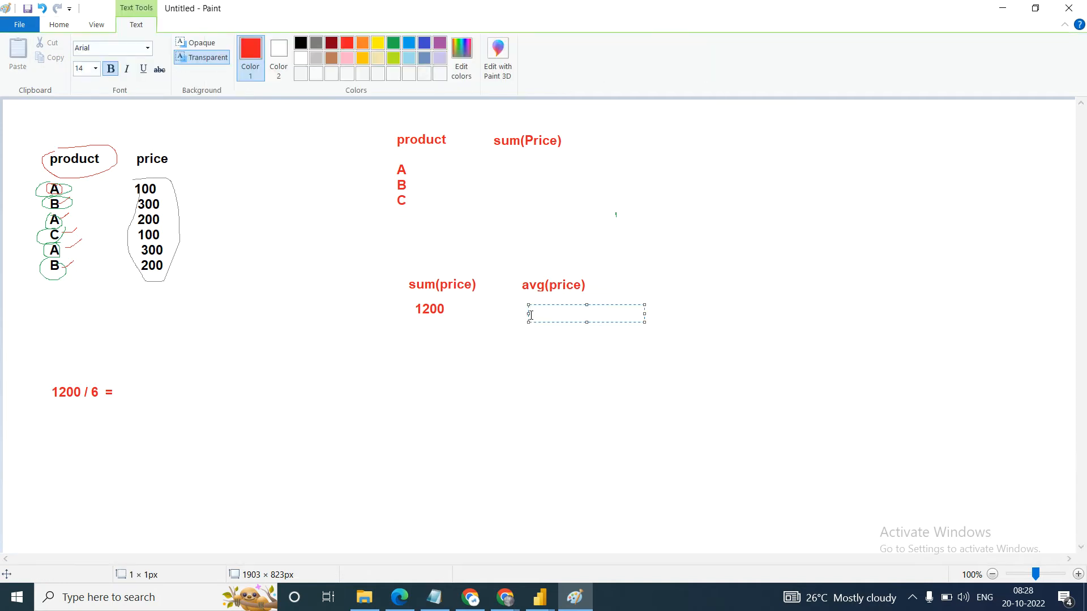
text(200)
click(529, 400)
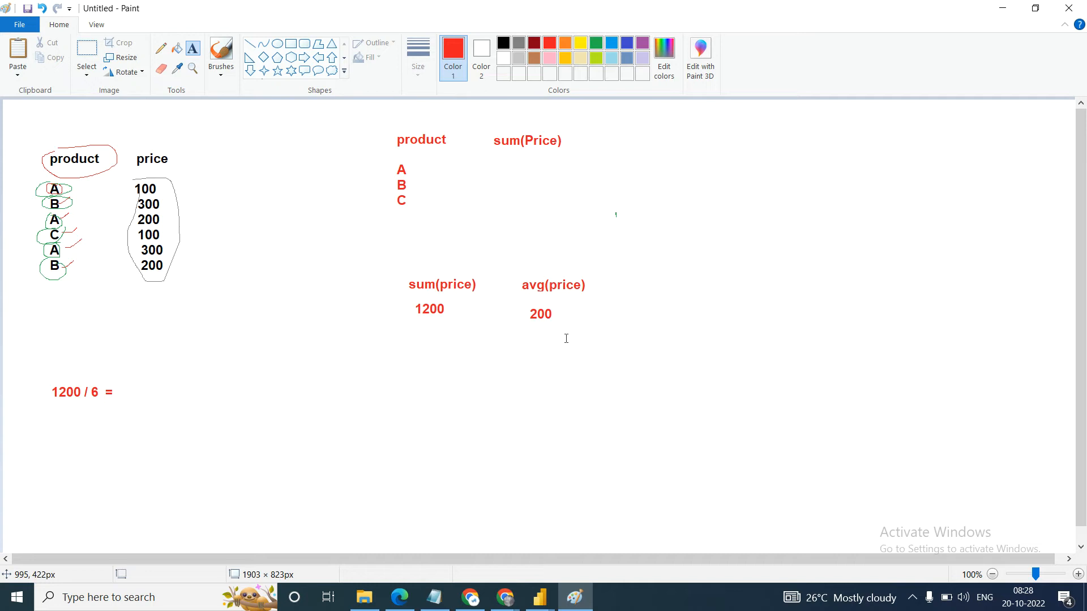
Add the red heading min(price) beside avg(price) and write 100 beneath it.
click(624, 288)
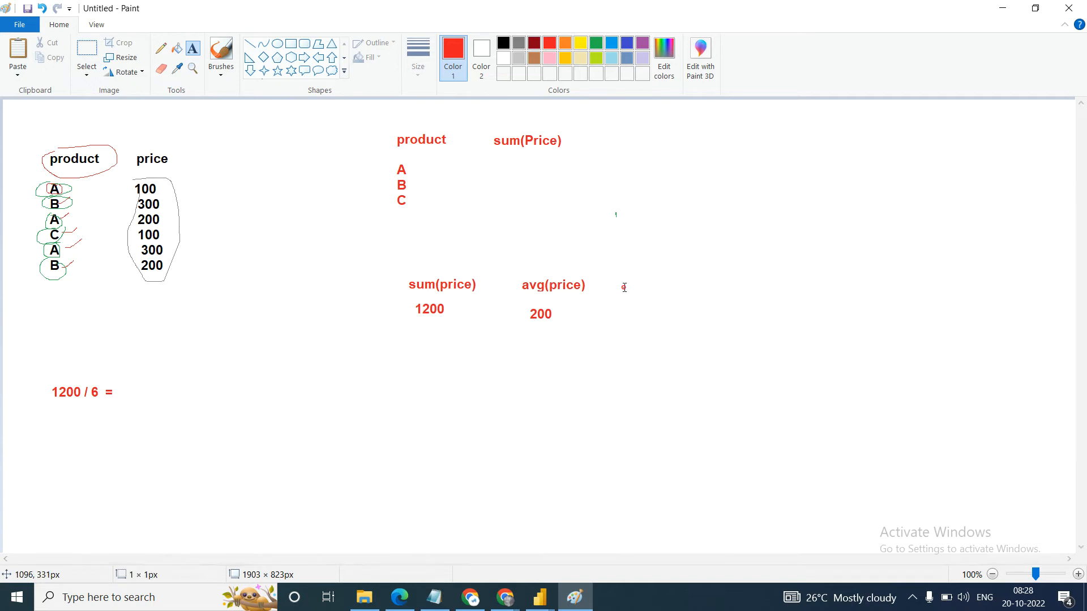
text(min)
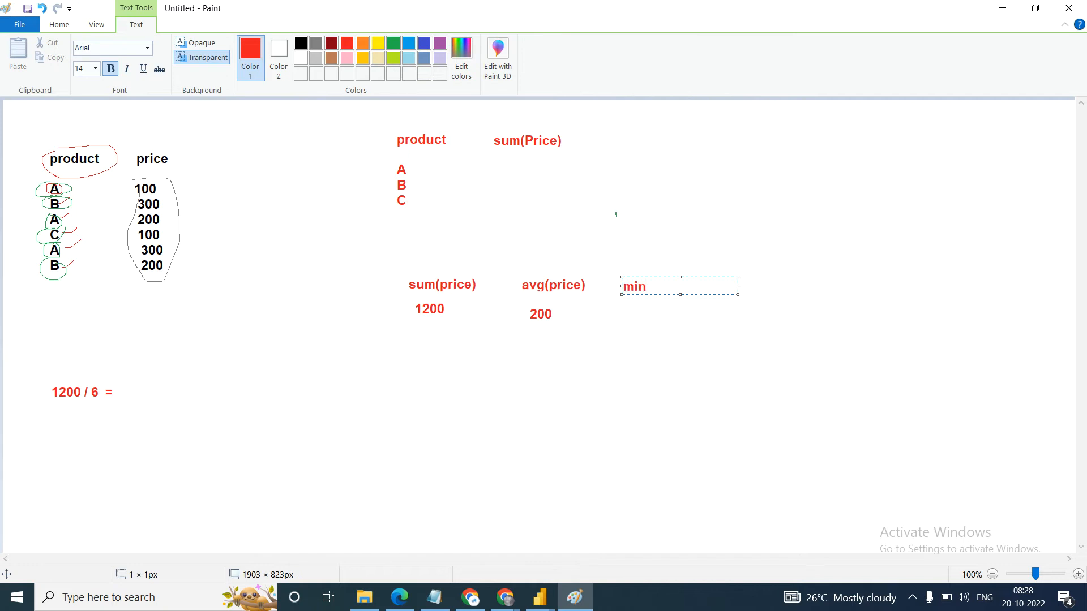
text(())
key(Left)
text(price)
click(624, 315)
click(624, 315)
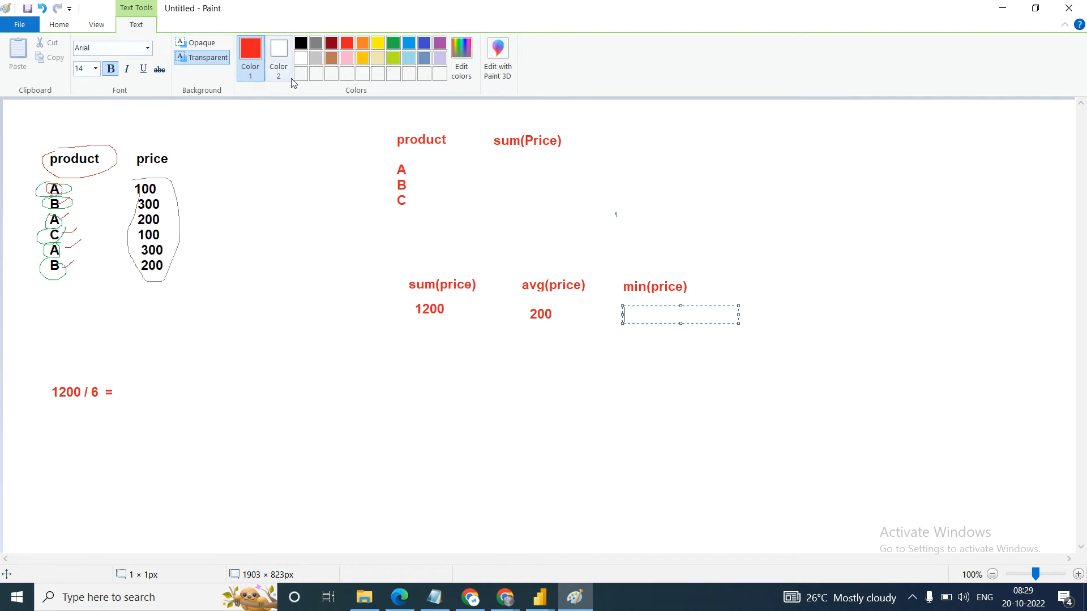
text(100)
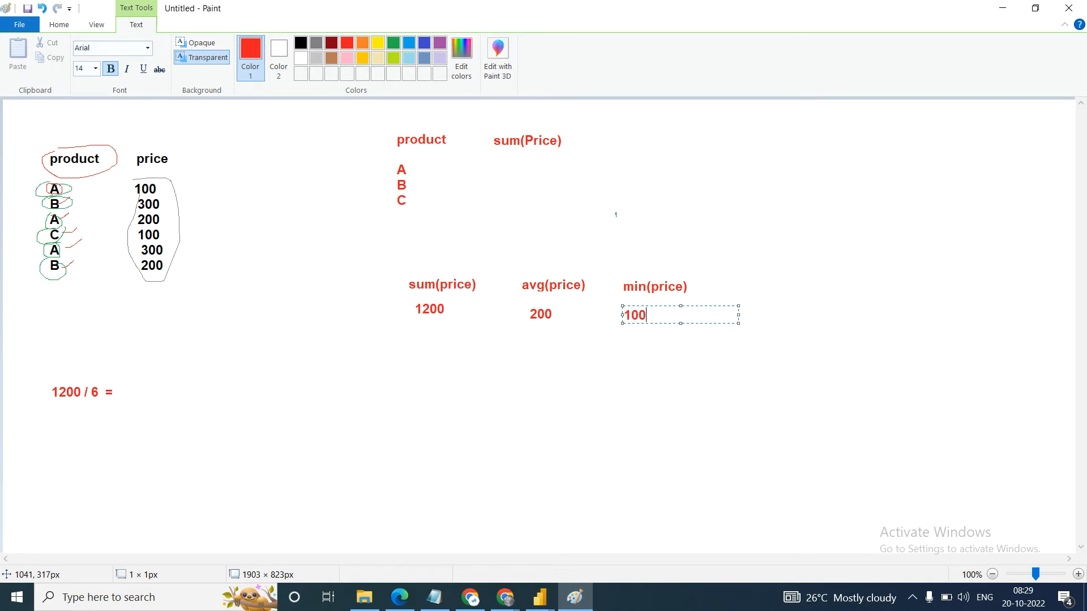
click(727, 286)
Add the red heading max(300) beside min(price) and write 300 beneath it.
click(727, 286)
text(max())
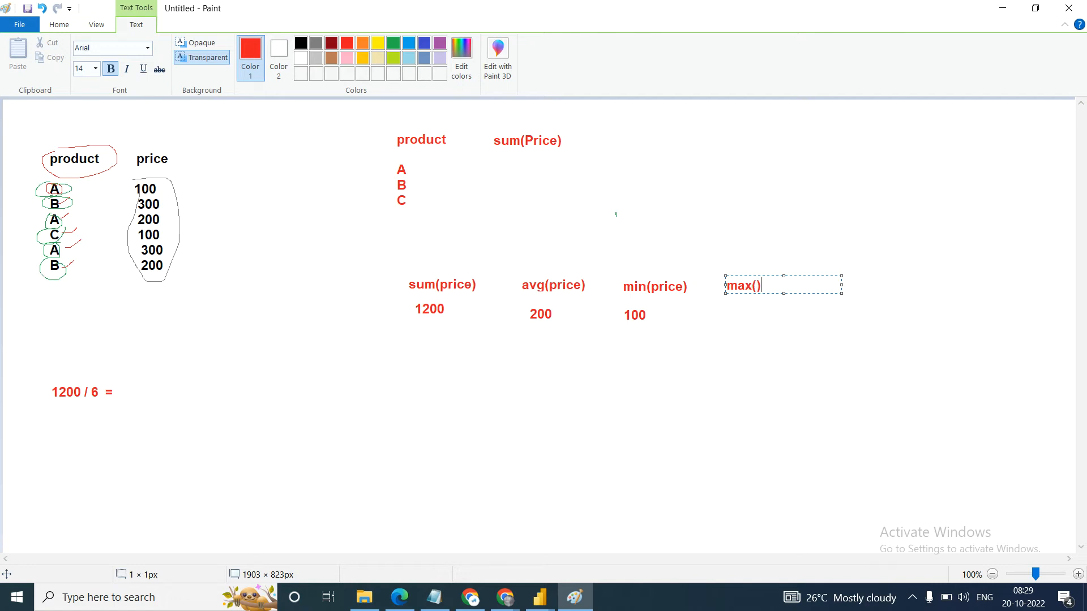
key(Left)
text(300)
click(737, 315)
click(736, 315)
text(300)
click(760, 285)
Try to correct the text inside the max heading's parentheses by overlaying new red text on the 300.
click(761, 284)
text(pric)
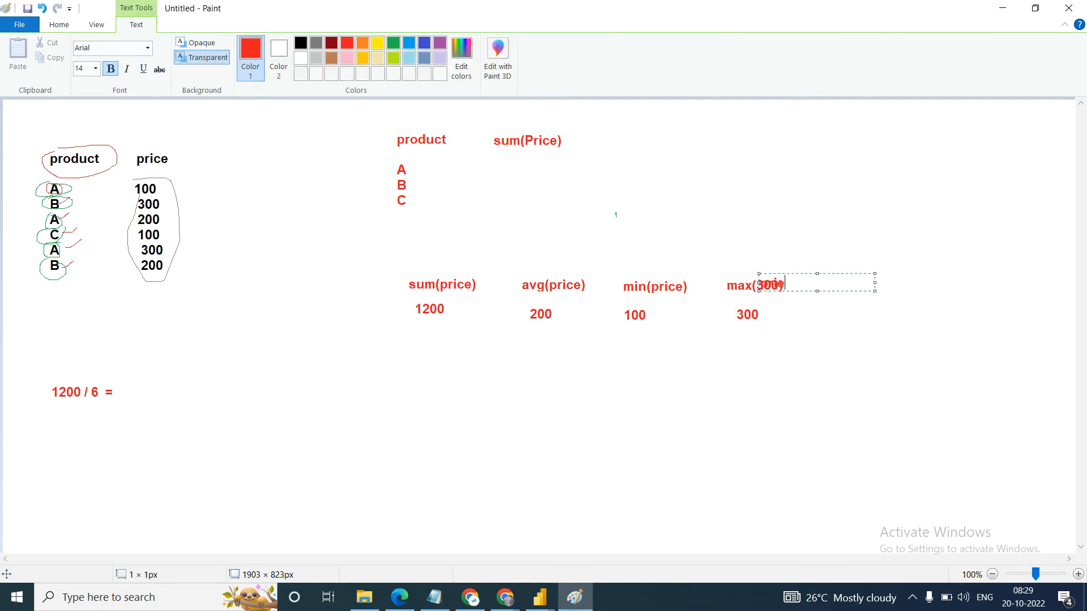
click(720, 420)
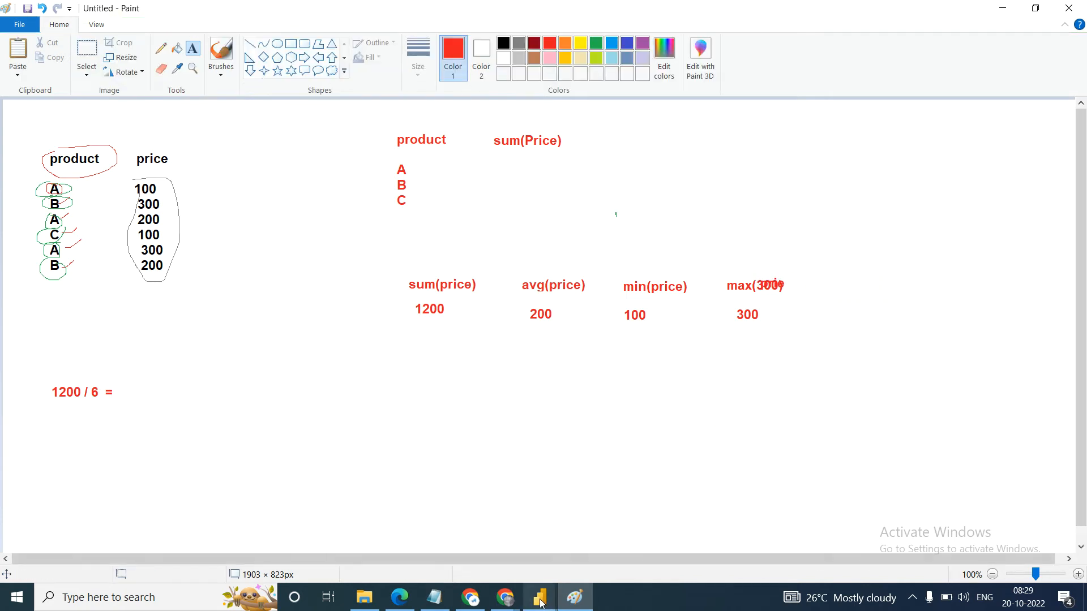
Switch to Power Query Editor and delete the Calculated Sum step from the Orders query.
mouse_move(542, 603)
click(603, 555)
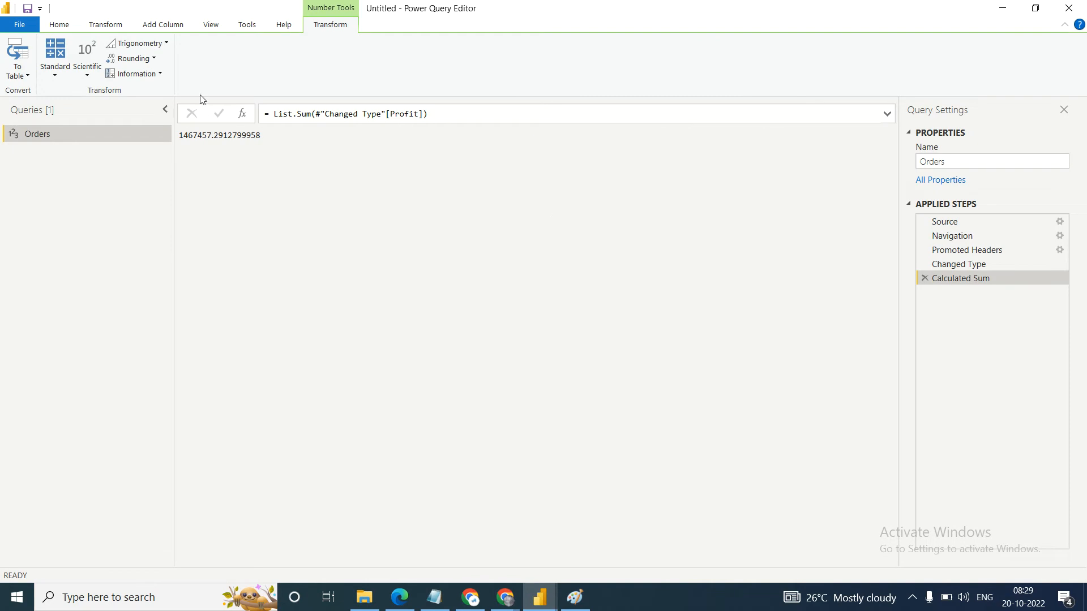
click(924, 278)
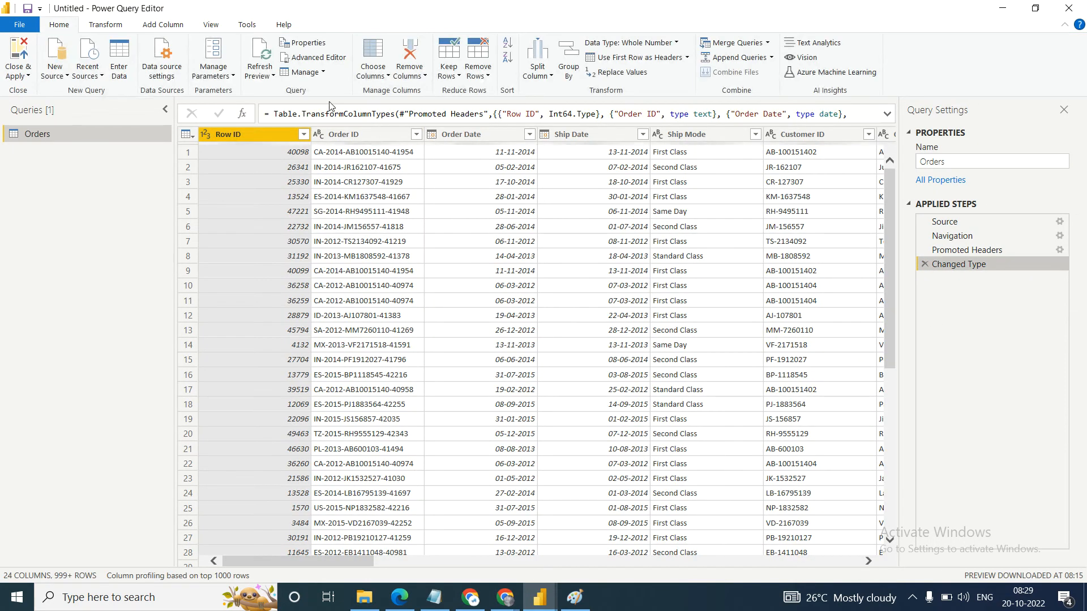
Show the statistics options available for the Row ID column.
click(106, 26)
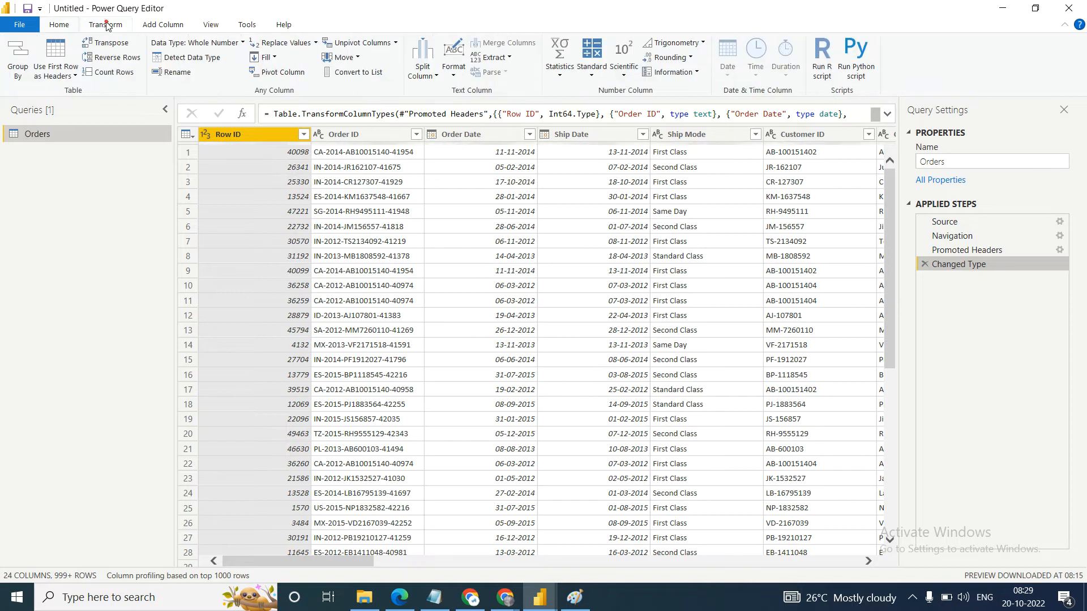
click(563, 74)
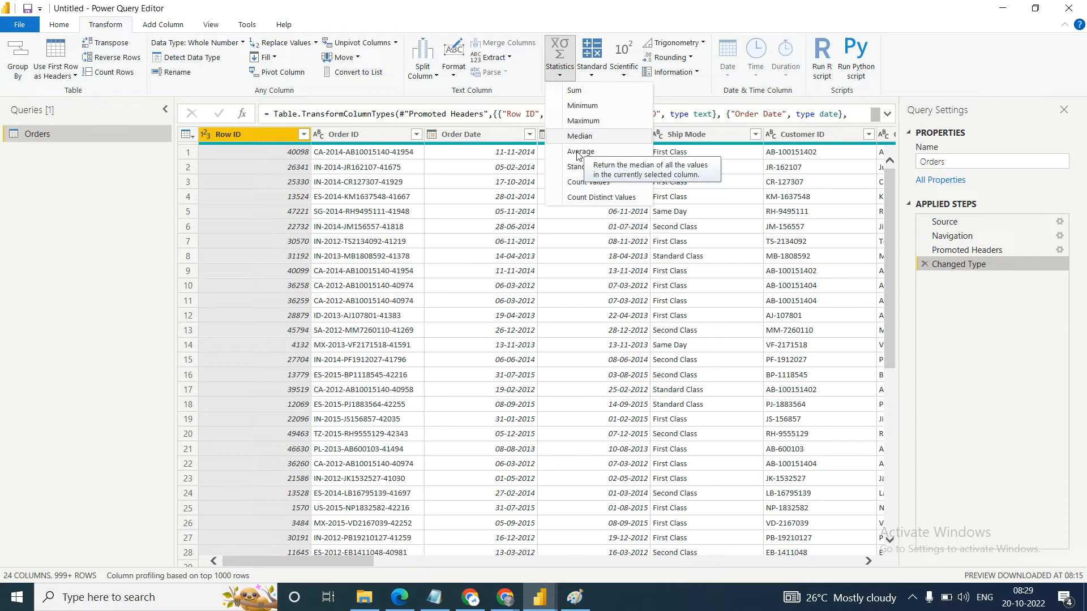
Switch to Paint and add the red heading mediun beside the max heading.
click(579, 607)
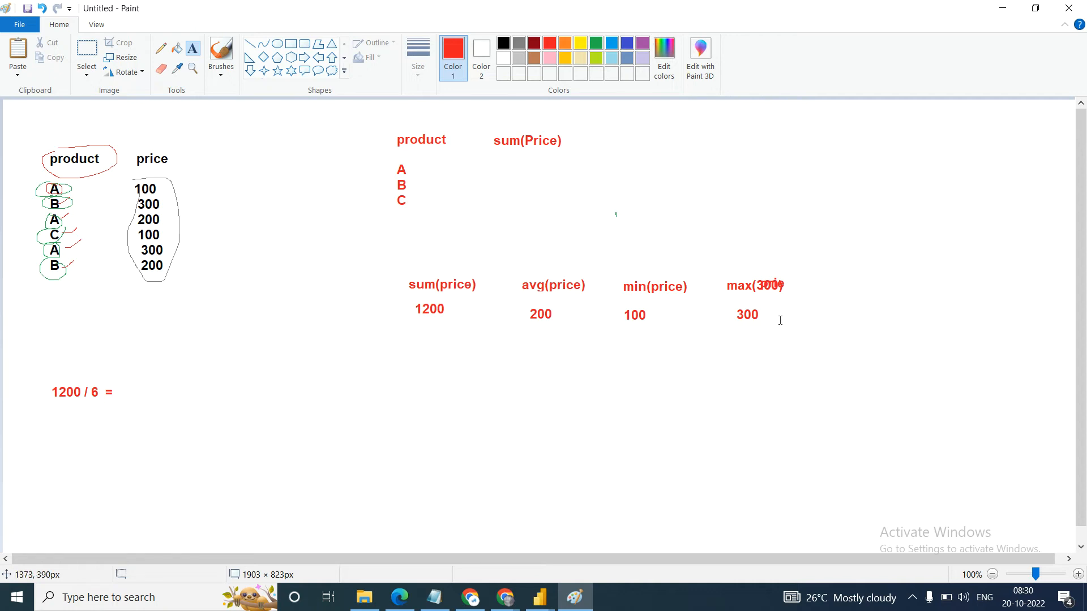
click(797, 287)
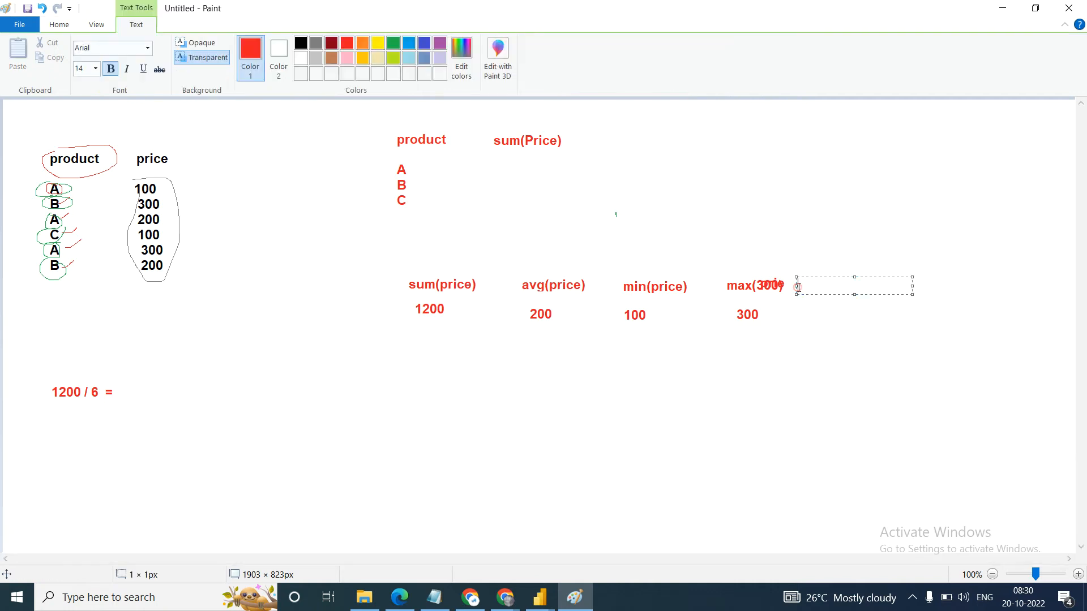
text(mediun)
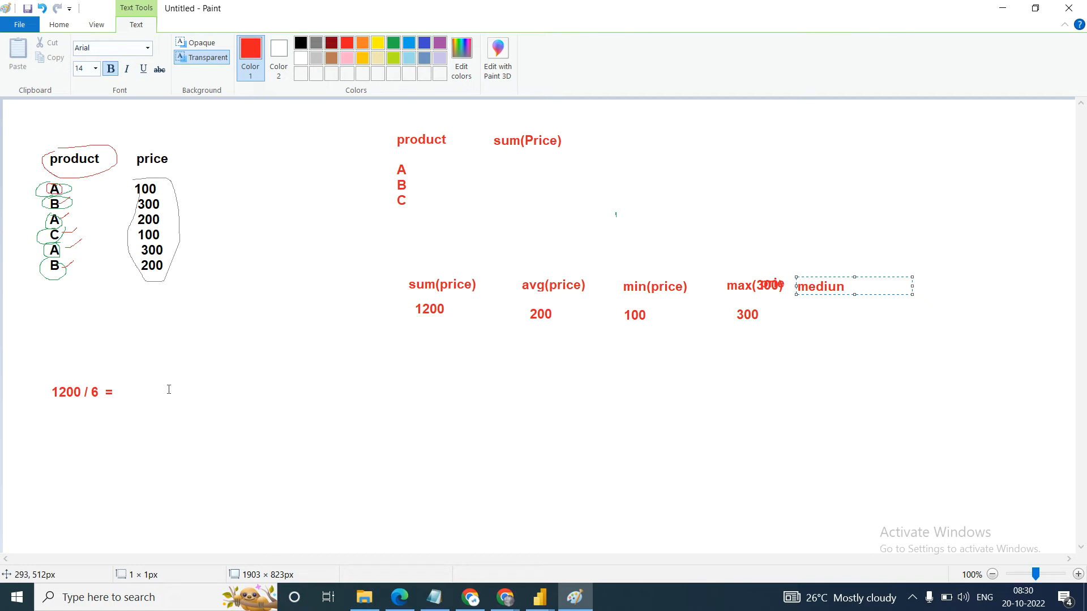
click(82, 433)
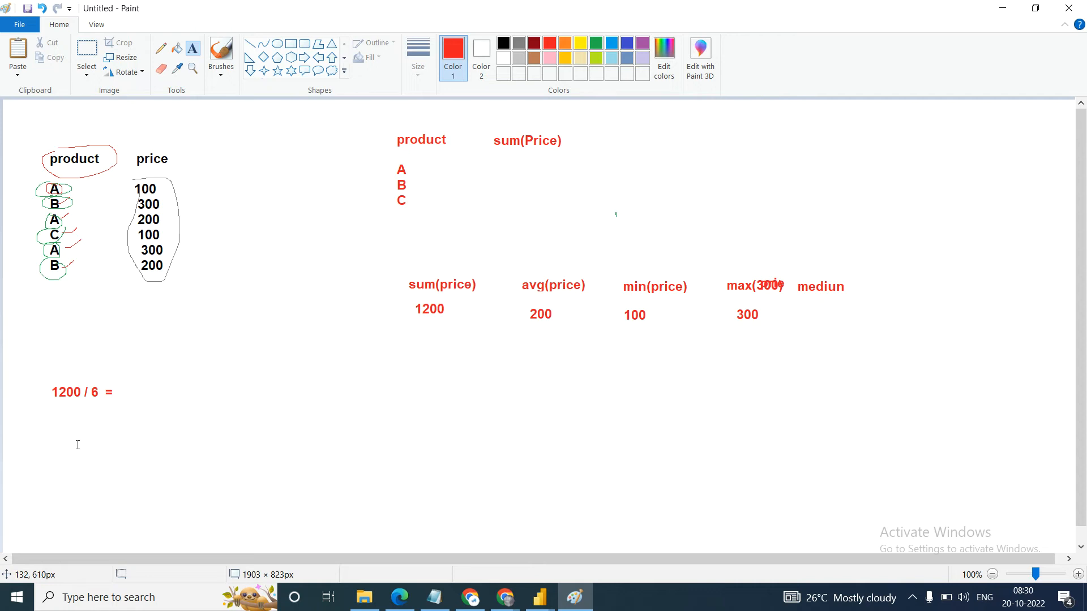
Write the prices in ascending order, 100 , 100 , 200 , 200 , 300 , 300, in red below the 1200 / 6 = line.
click(77, 445)
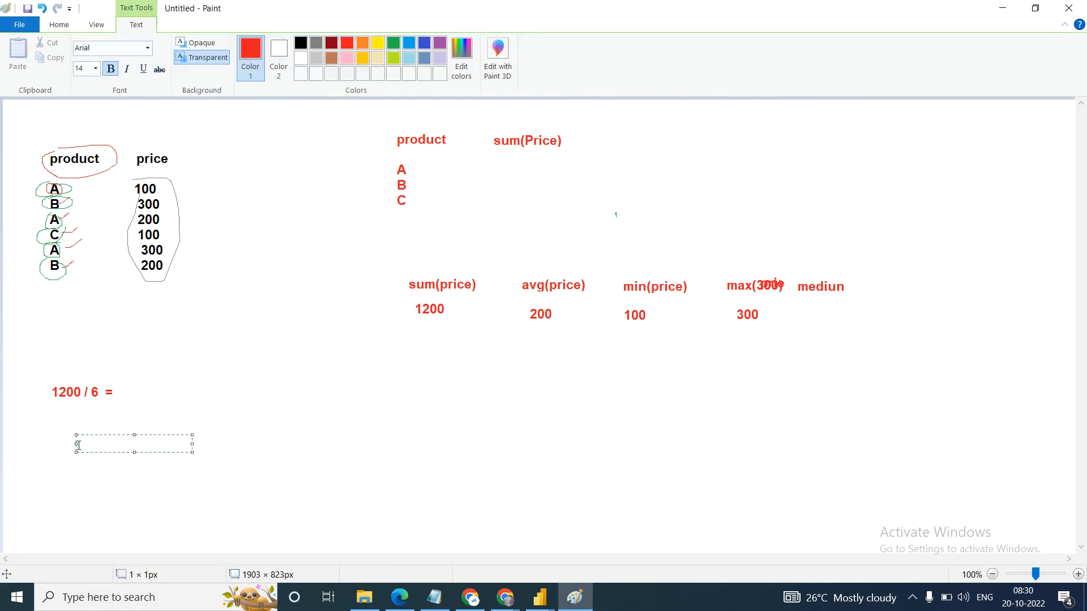
text(100 ,)
text(100 ,)
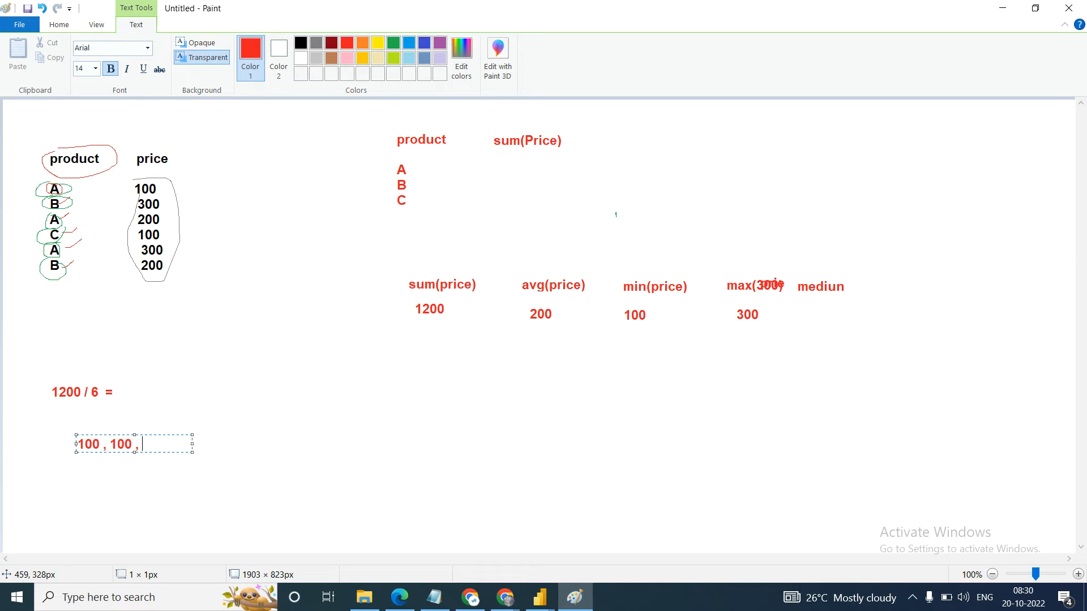
text(200 , 200)
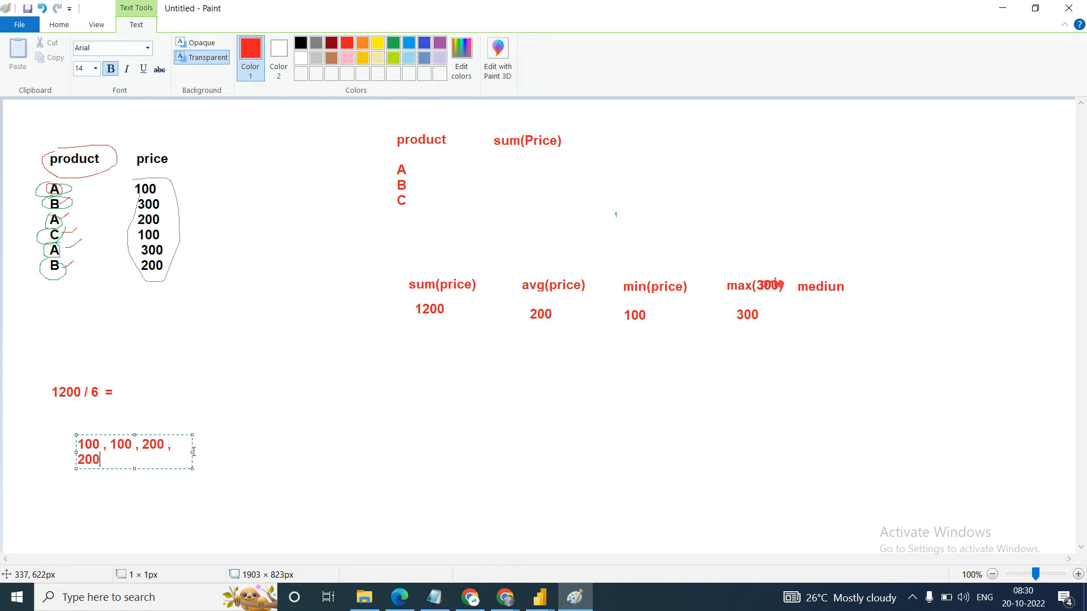
drag(192, 453, 512, 442)
text(,)
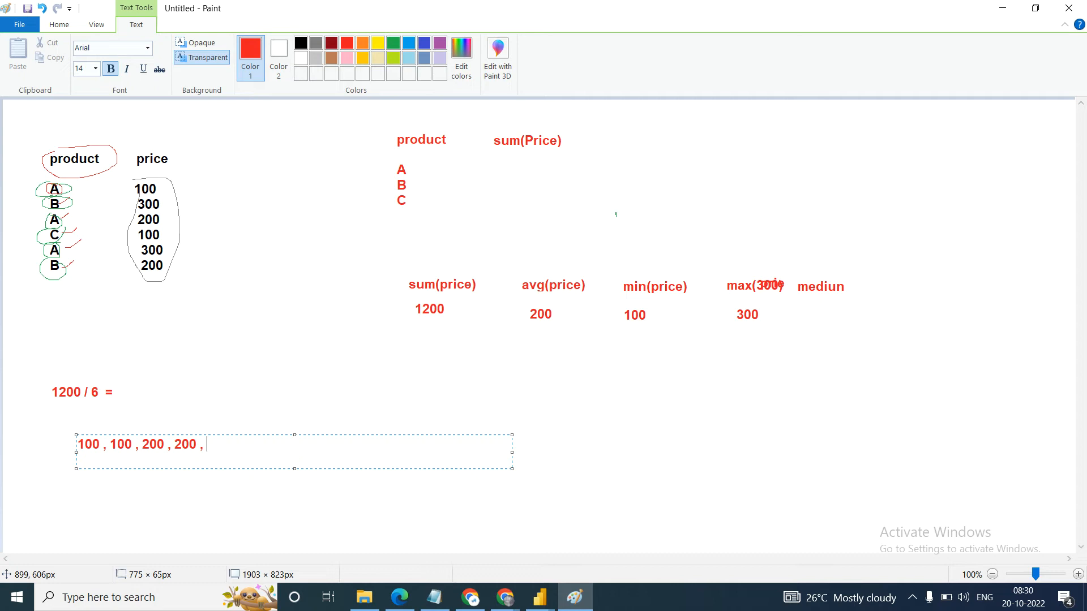
text(300 , 300)
click(202, 510)
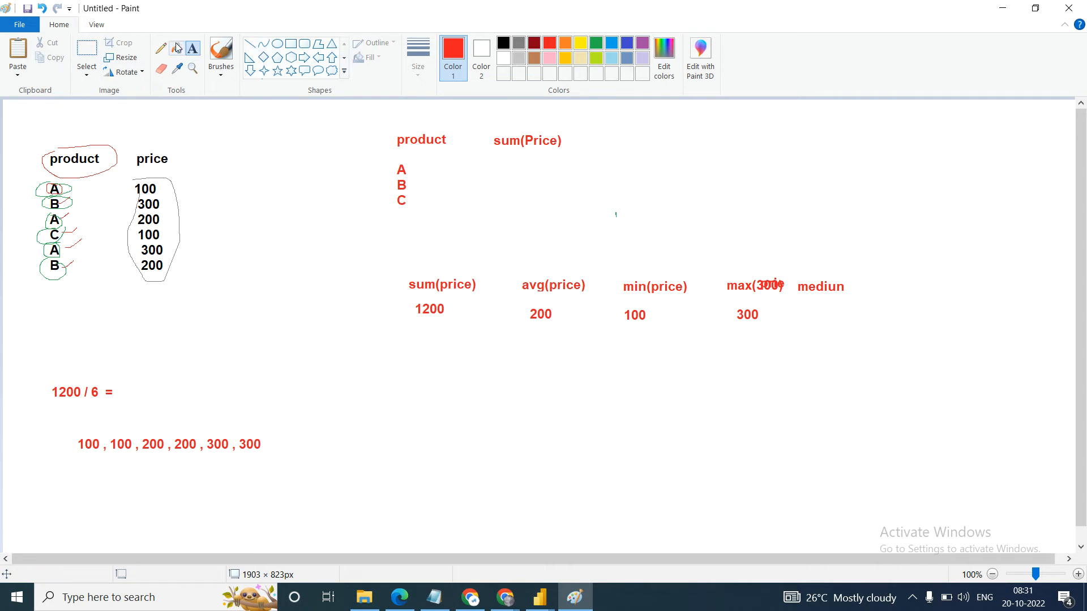
Strike through the sorted prices pairwise from both ends in blue with the Pencil and bracket the two middle 200s.
click(161, 48)
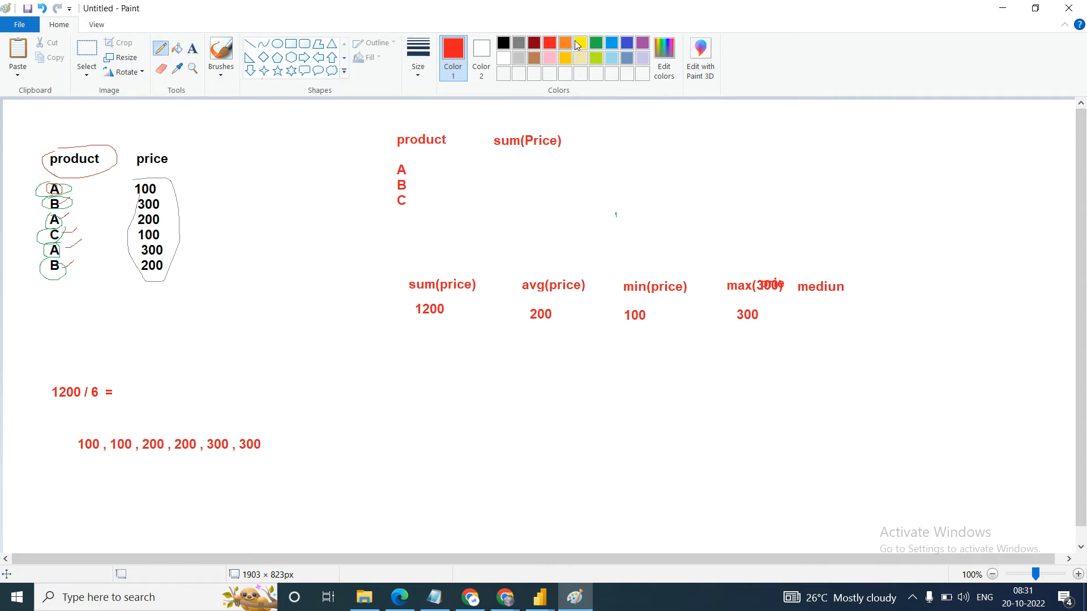
click(612, 43)
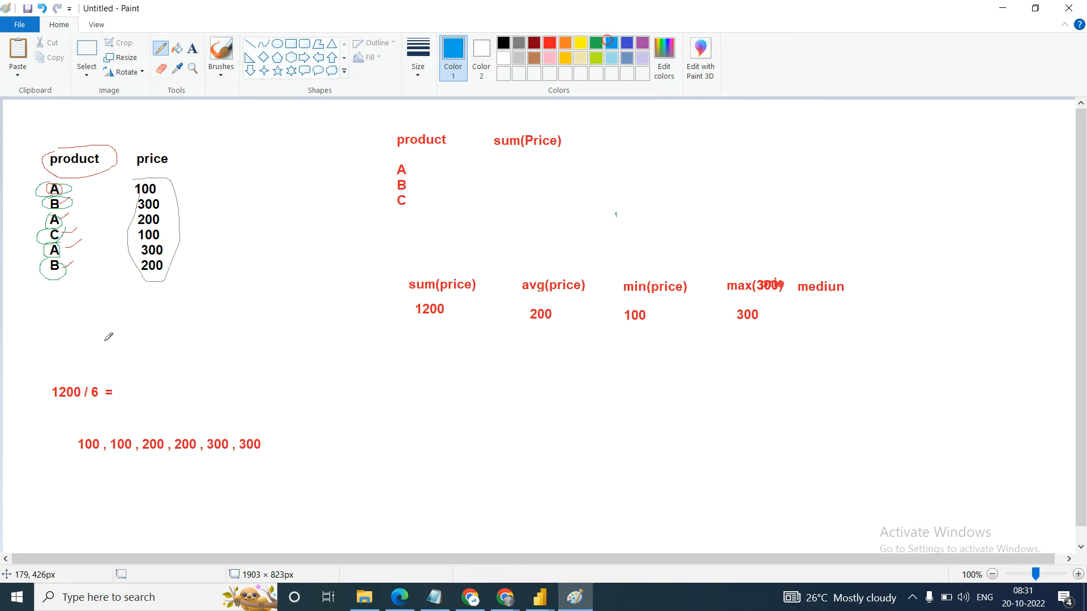
drag(90, 441, 102, 414)
key(ctrl+z)
drag(264, 390, 244, 437)
drag(127, 429, 122, 455)
drag(223, 432, 215, 470)
drag(156, 431, 149, 457)
mouse_move(191, 426)
mouse_down()
mouse_move(191, 456)
mouse_move(165, 456)
mouse_move(151, 419)
mouse_move(182, 414)
mouse_move(185, 441)
mouse_up()
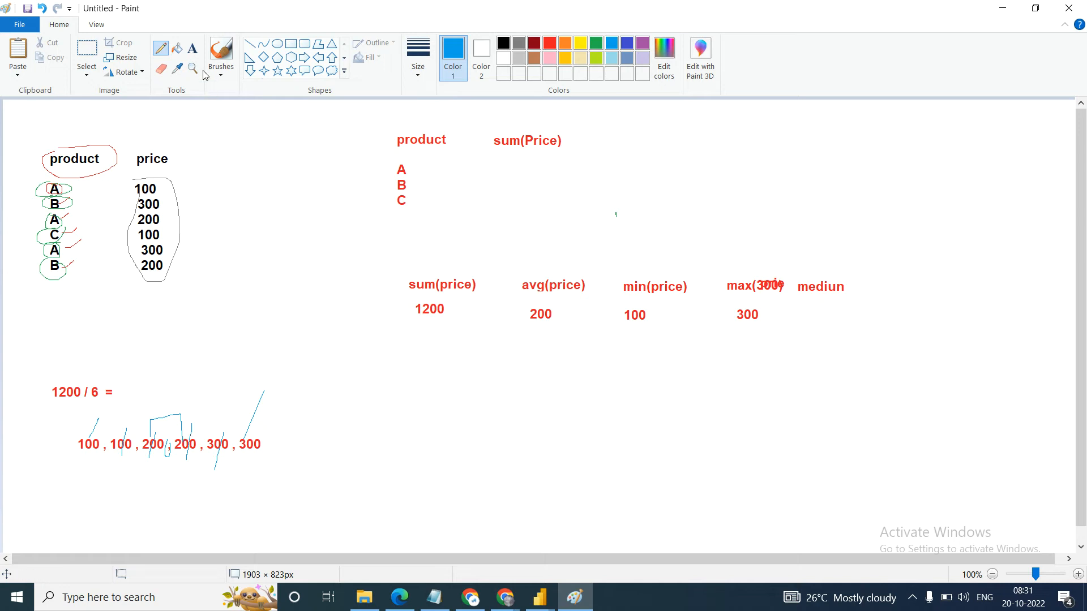
Write the blue calculation 200 + 200 = 400/2 === 200 beneath the sorted prices.
click(192, 50)
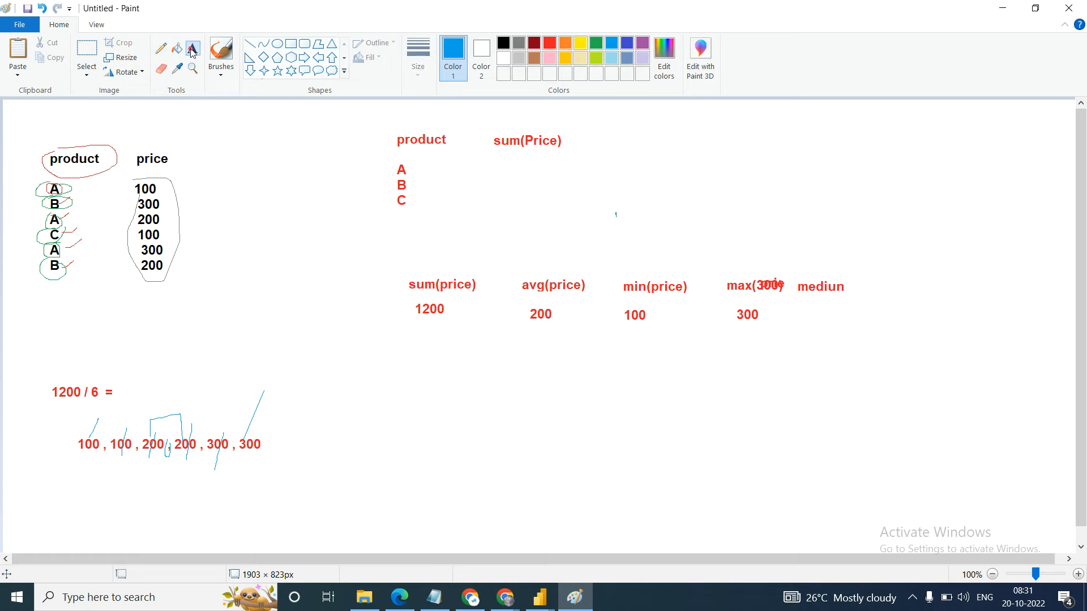
click(152, 496)
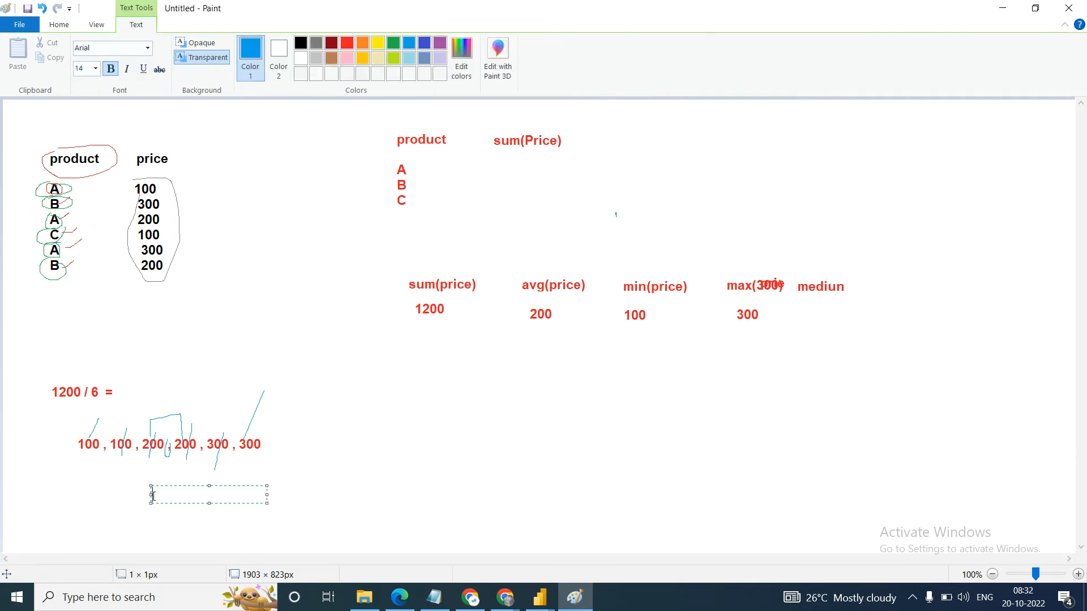
text(200 + 200 =  400)
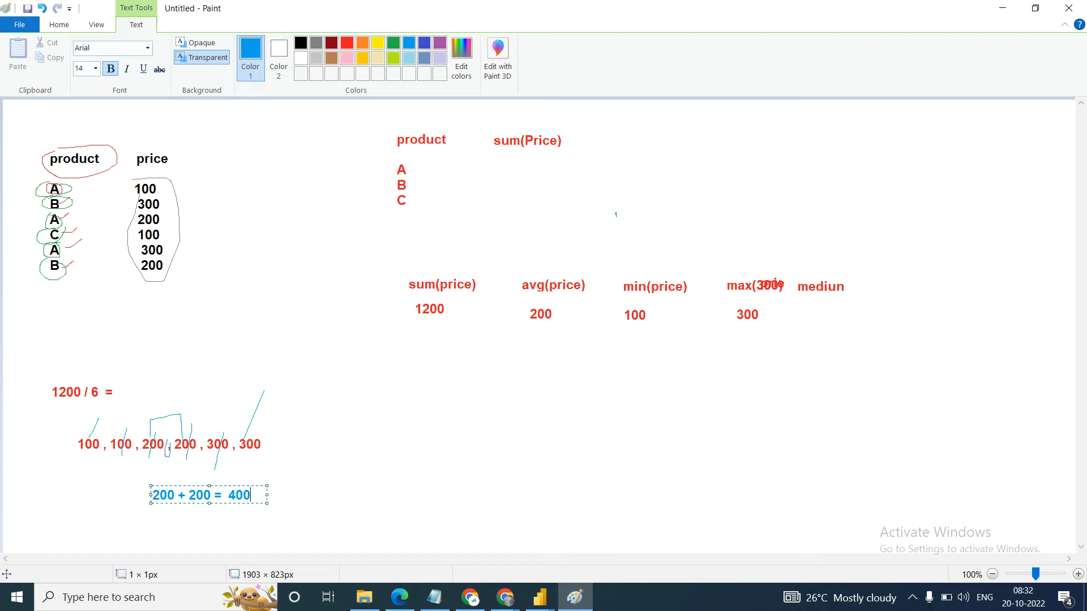
text(/2)
drag(266, 496, 364, 496)
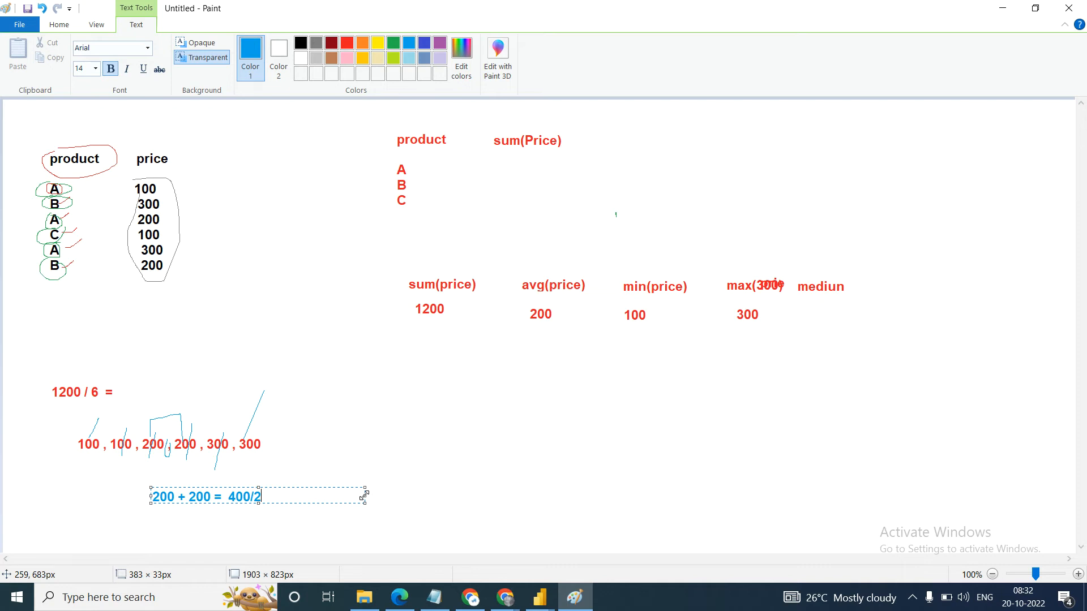
text(=== 200)
click(549, 470)
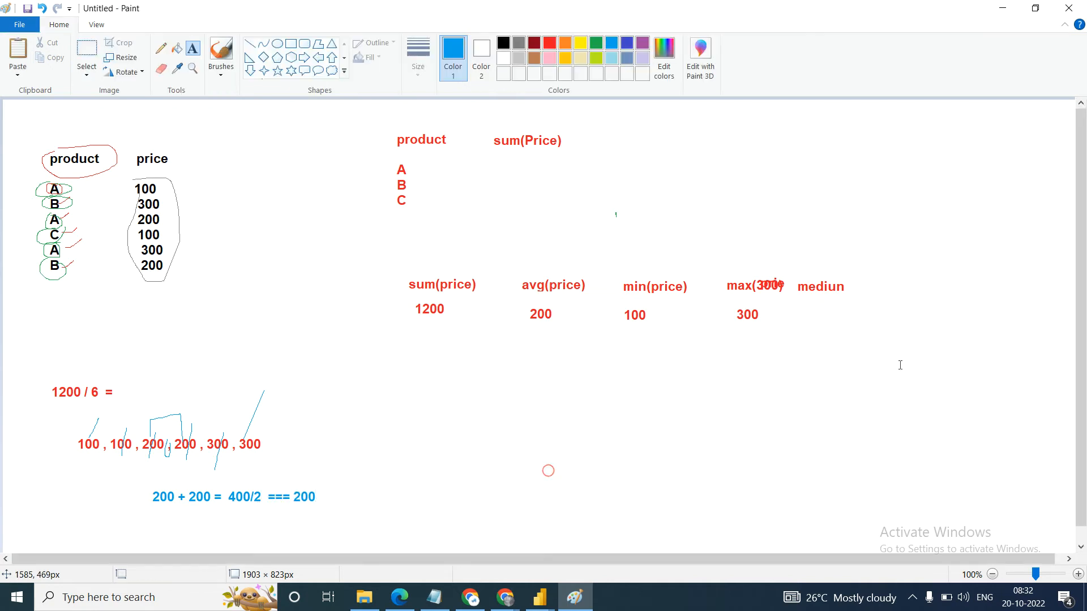
Write 200 in blue beneath the mediun heading.
click(805, 314)
text(200)
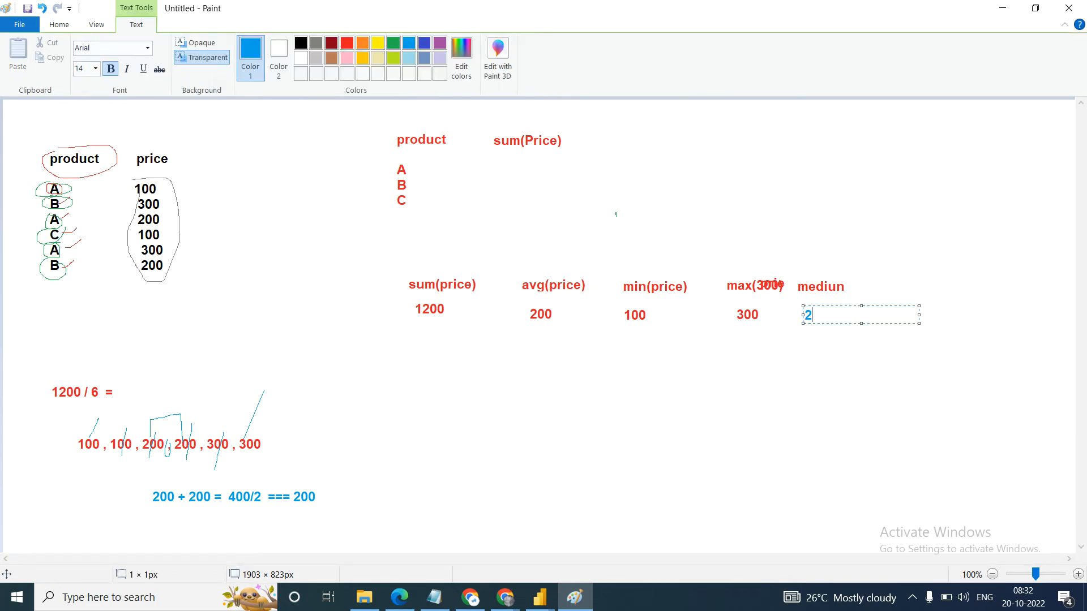
click(759, 427)
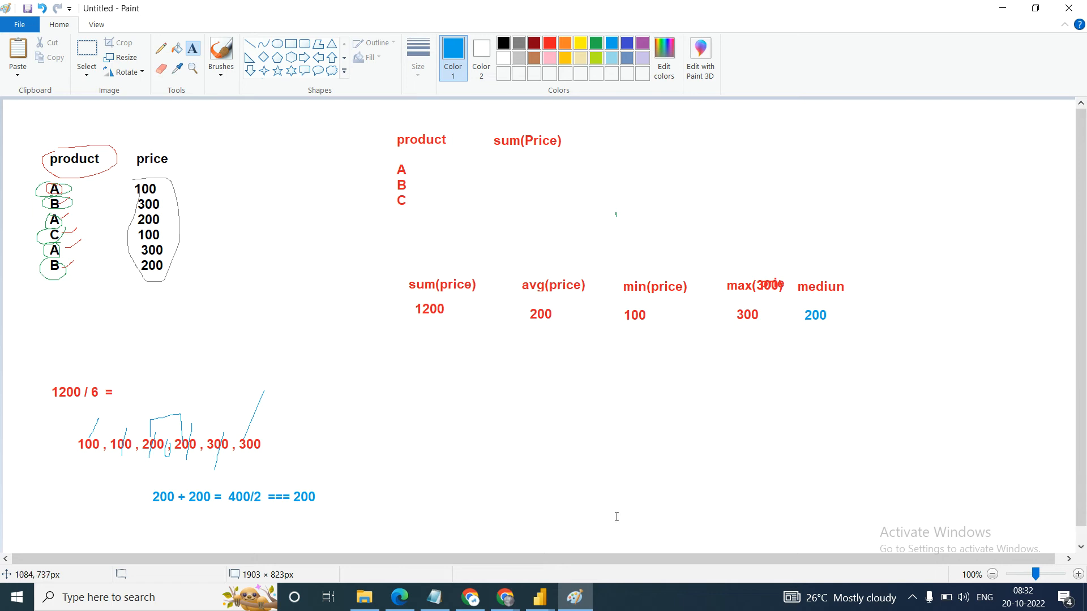
Switch to the PBI M1 Part1 (1).pdf notes in Edge and examine the definitions of count and count distinct on page 47.
click(401, 601)
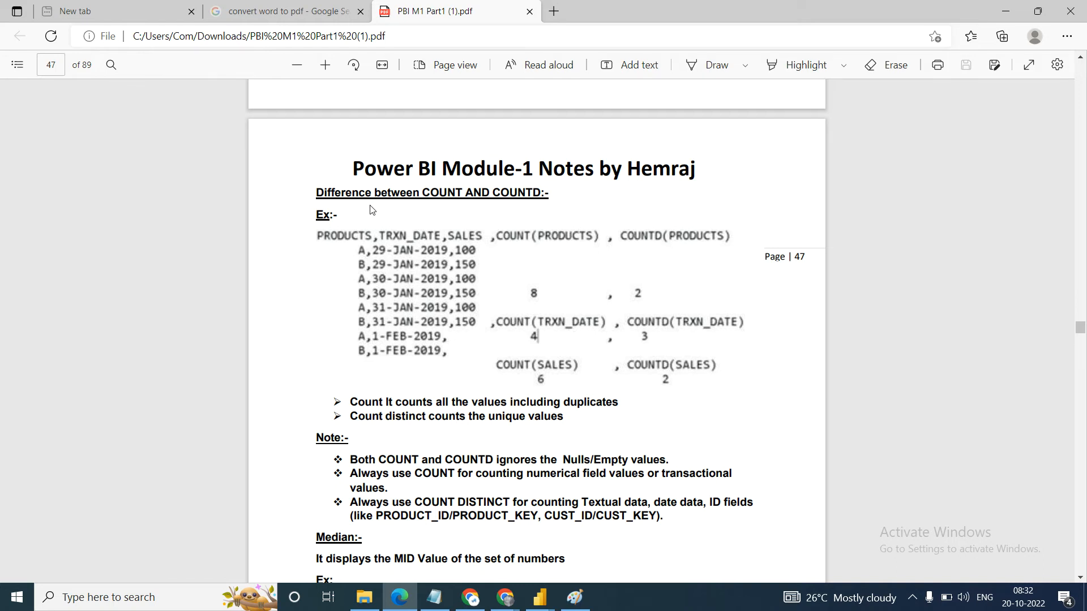
scroll(369, 208, down, 1)
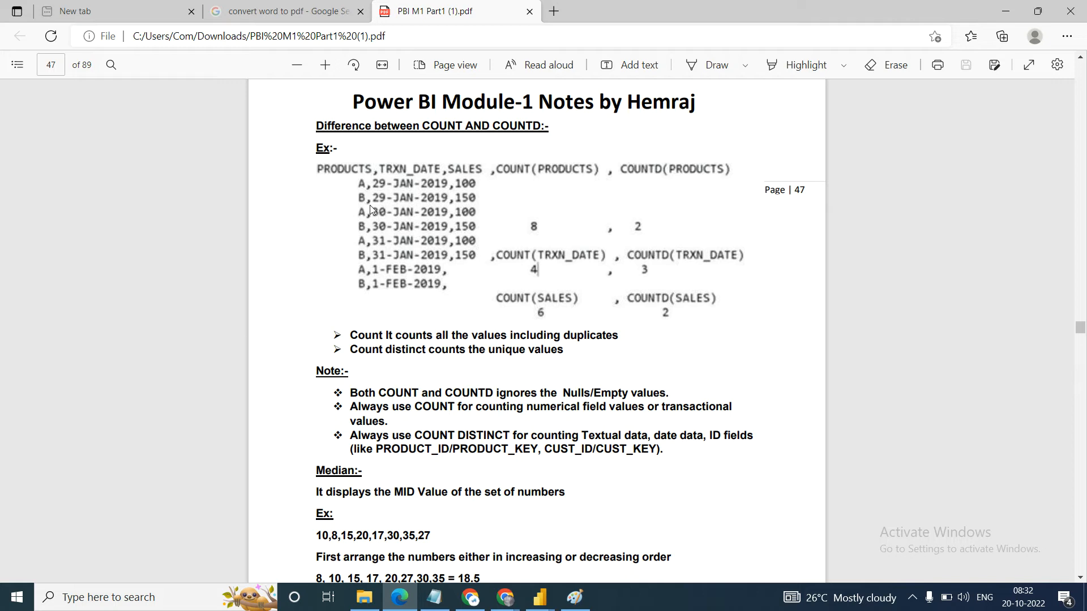
scroll(369, 209, down, 1)
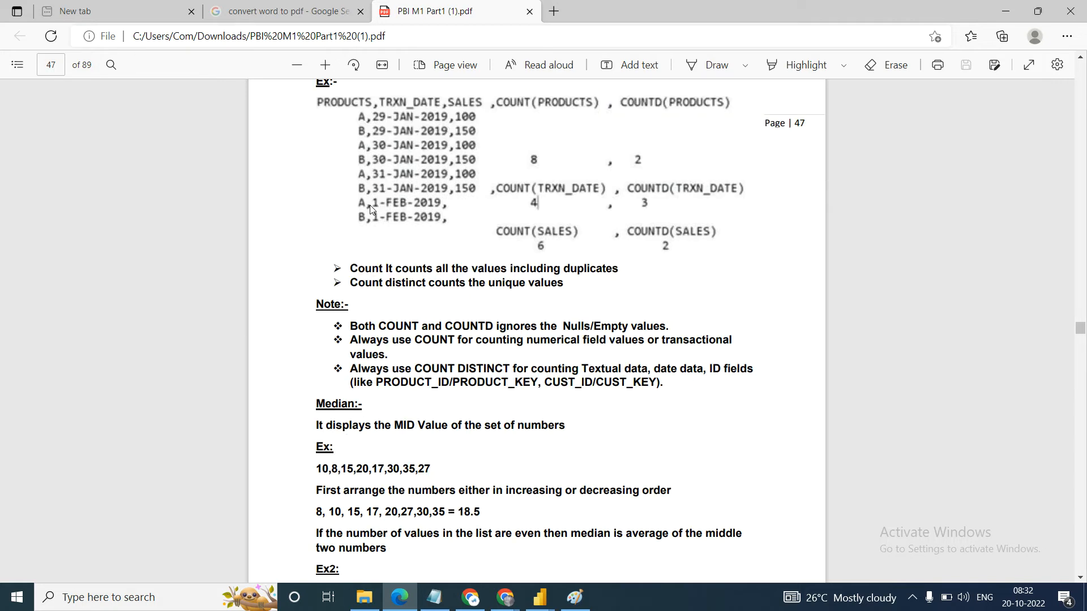
drag(342, 271, 615, 272)
drag(357, 283, 568, 284)
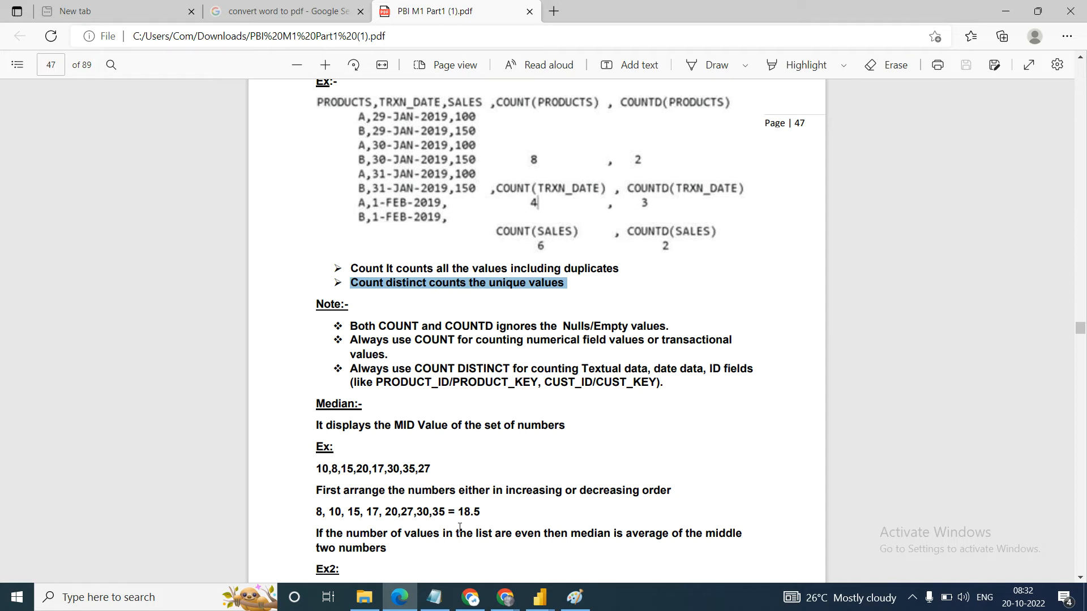
Return to Paint and add two rows reading blank in blue beneath the last B in the product list.
click(575, 598)
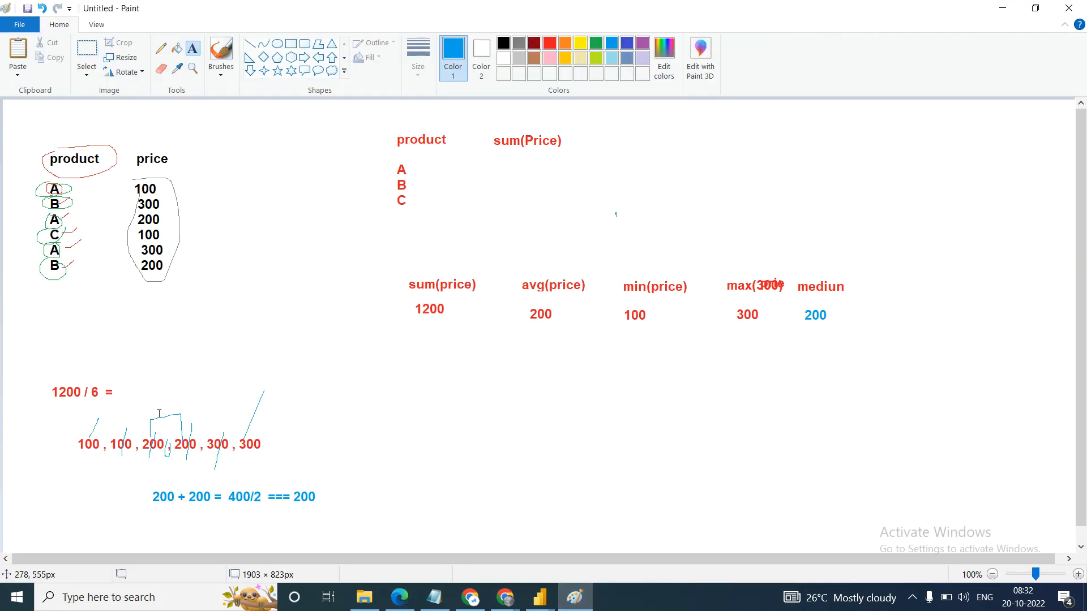
click(39, 290)
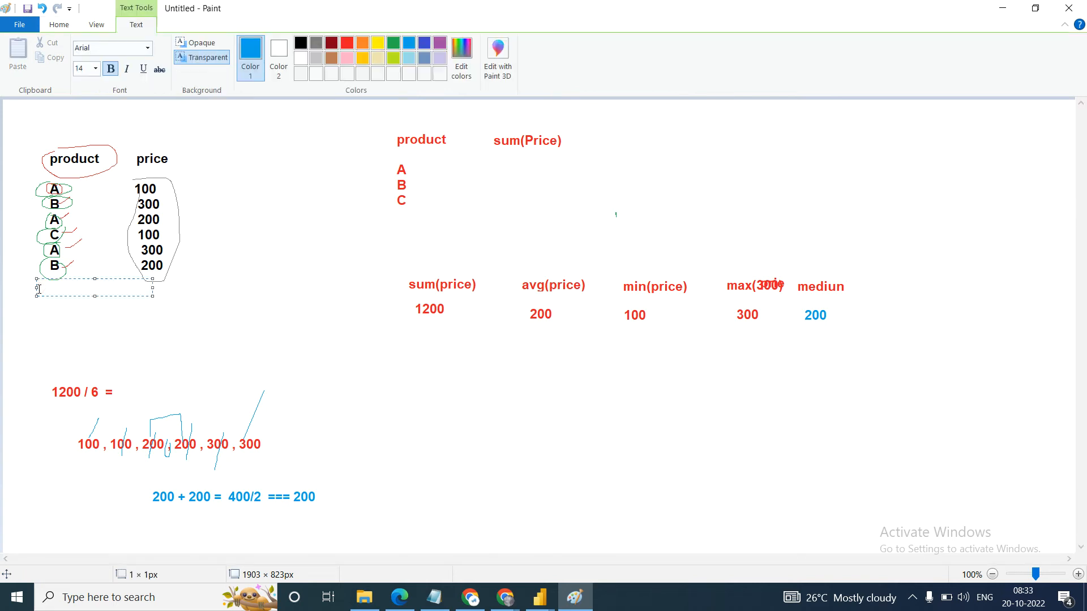
text(blank)
key(Return)
text(blank)
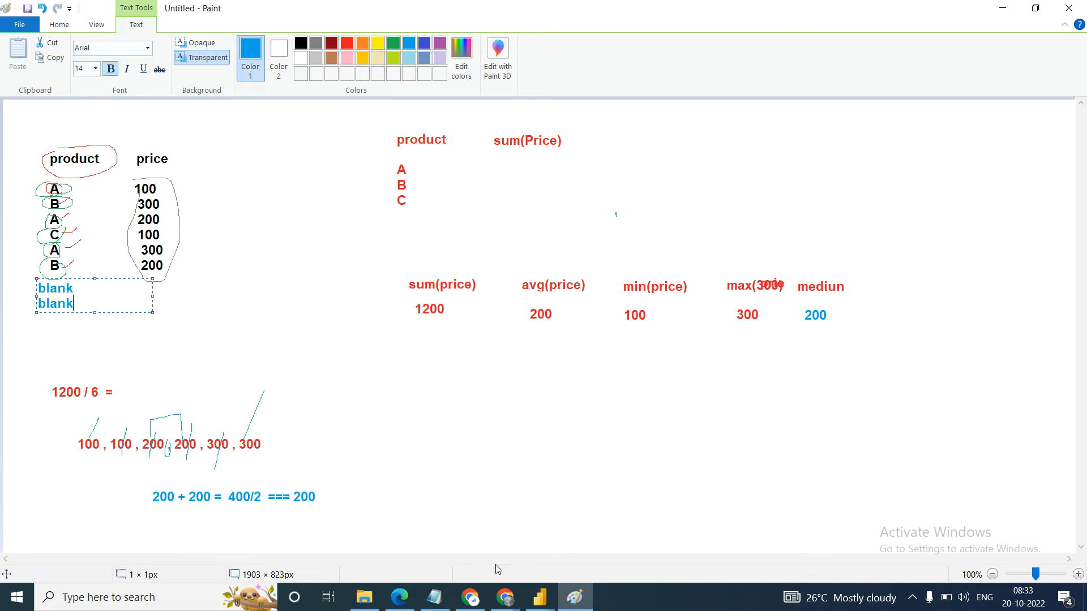
mouse_move(502, 599)
click(471, 598)
click(472, 597)
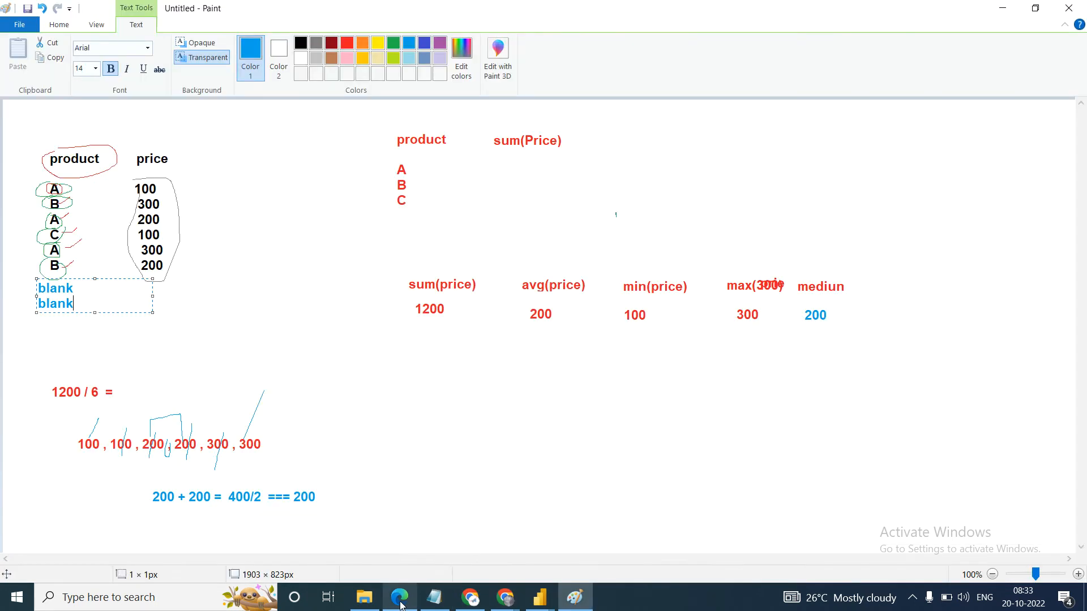
Switch back to the PDF notes in Edge and examine when to use COUNT or COUNT DISTINCT, plus the Median examples.
click(400, 597)
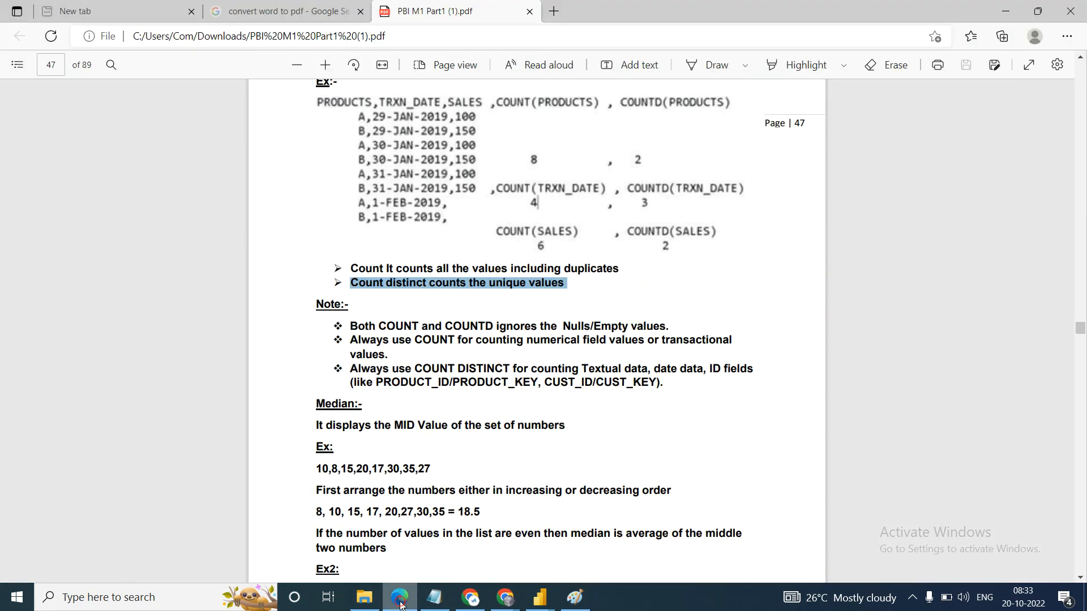
click(383, 333)
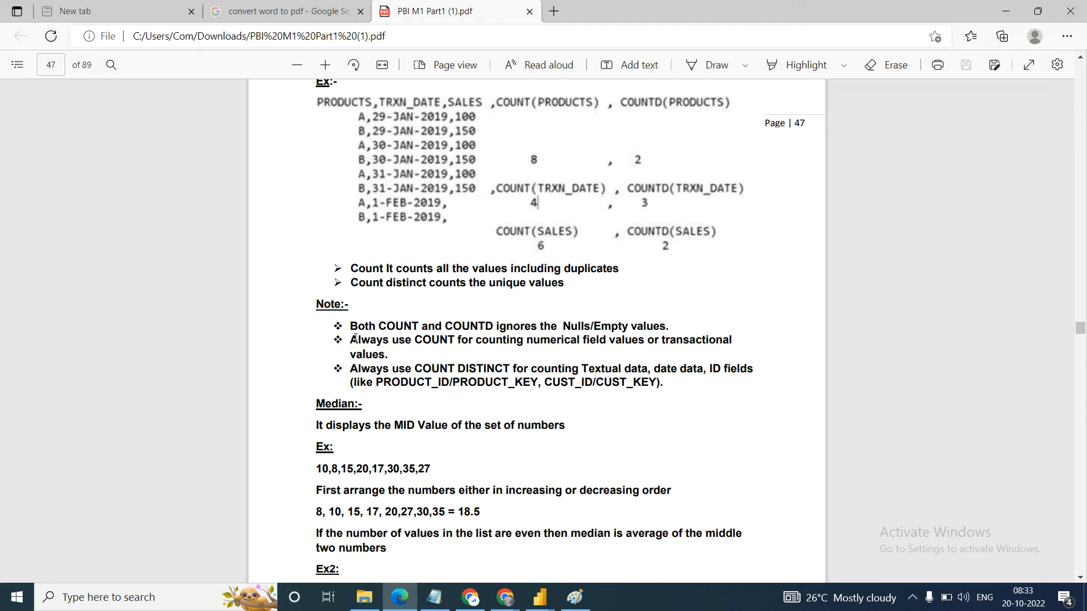
drag(350, 341, 392, 357)
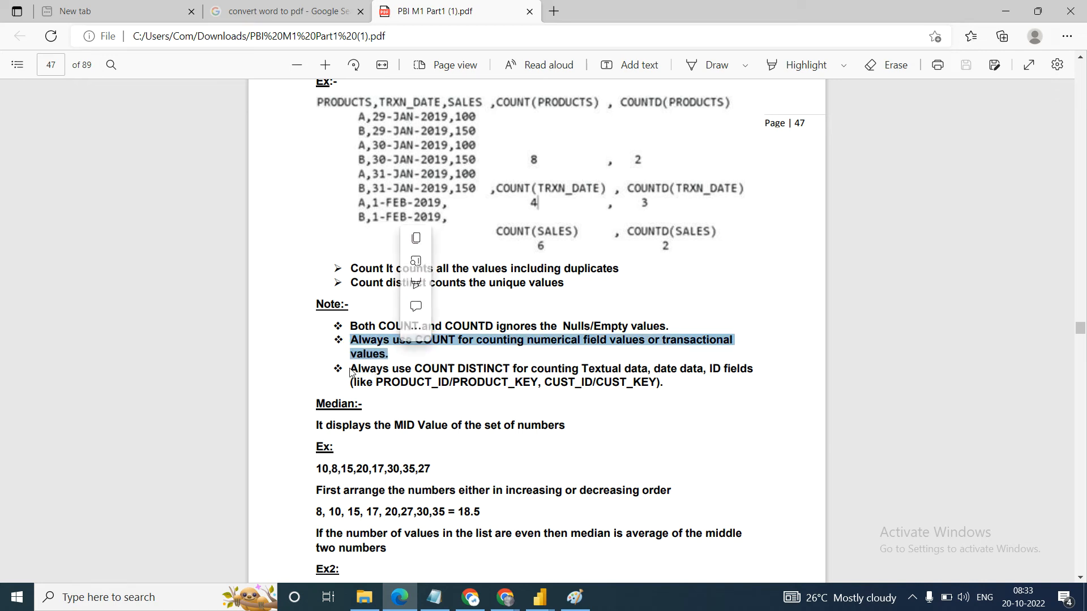
drag(349, 370, 720, 371)
click(410, 383)
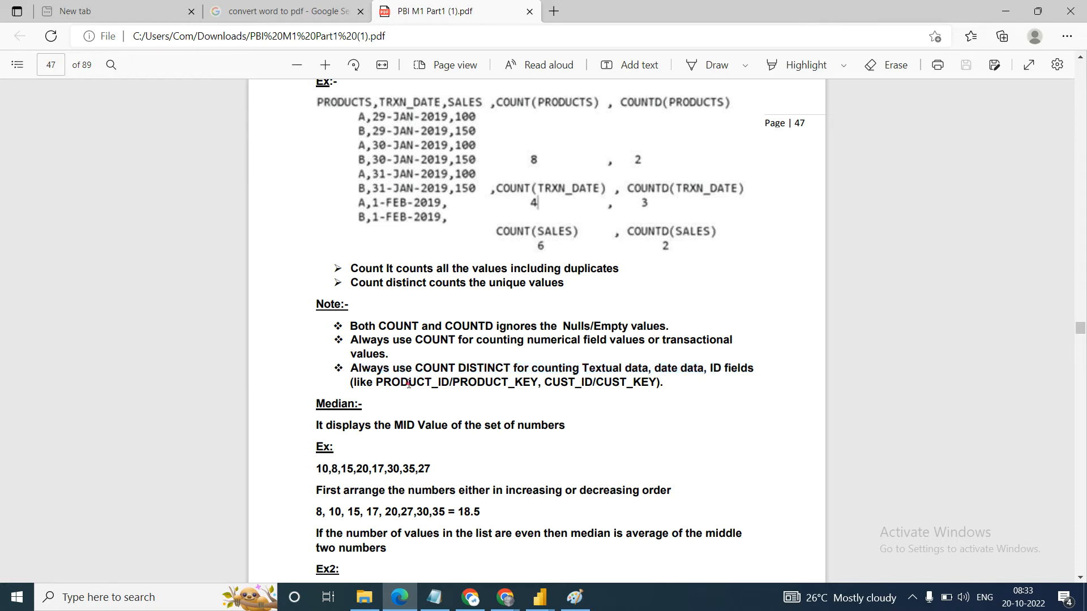
scroll(409, 383, down, 2)
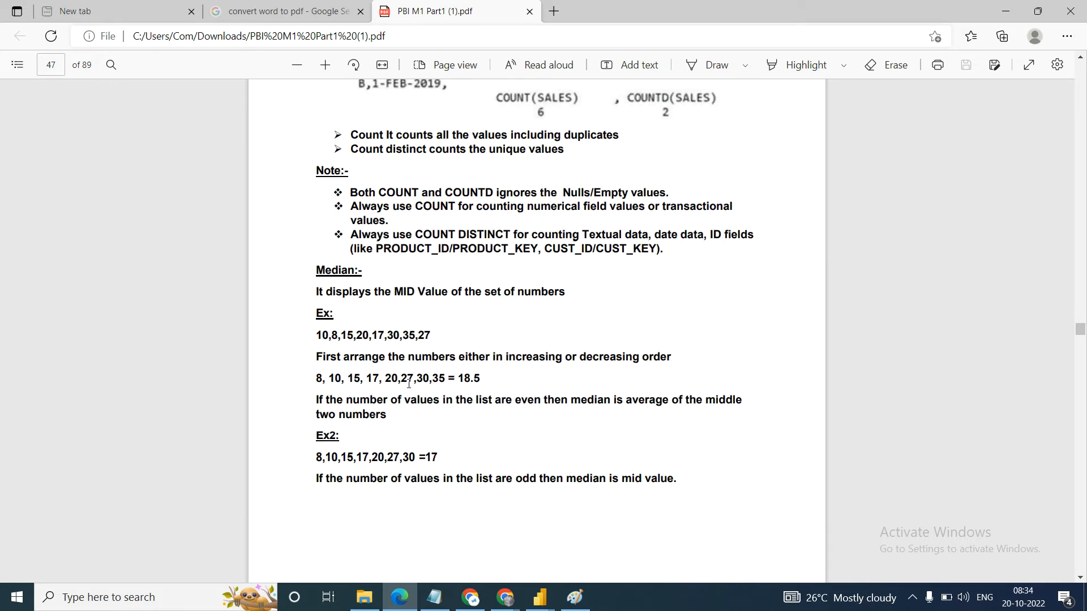
scroll(409, 383, down, 3)
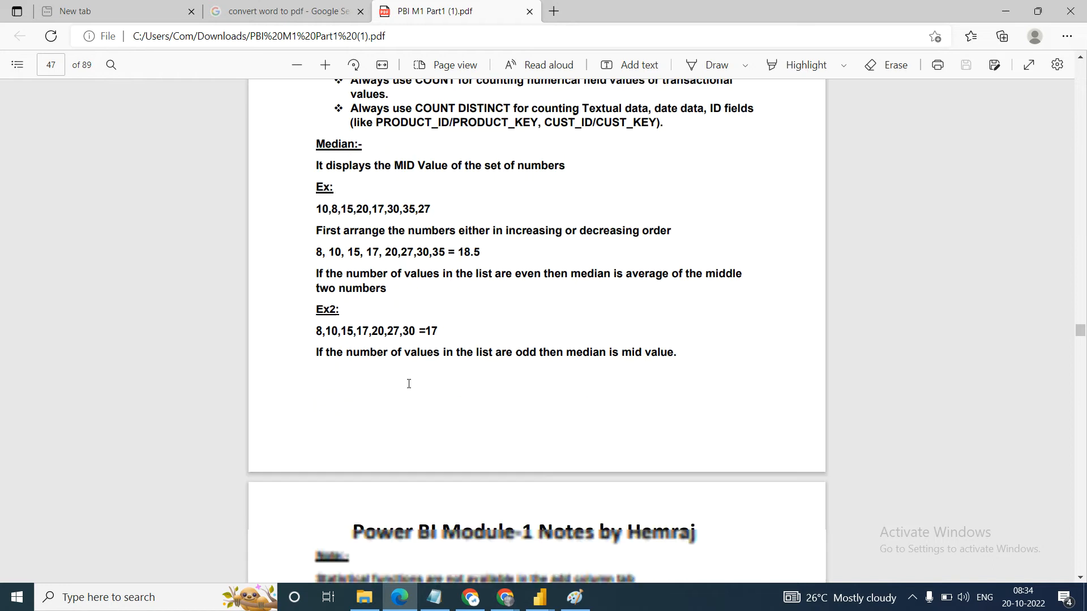
Examine the first note on page 48 about statistical functions in the PDF notes.
scroll(408, 383, down, 4)
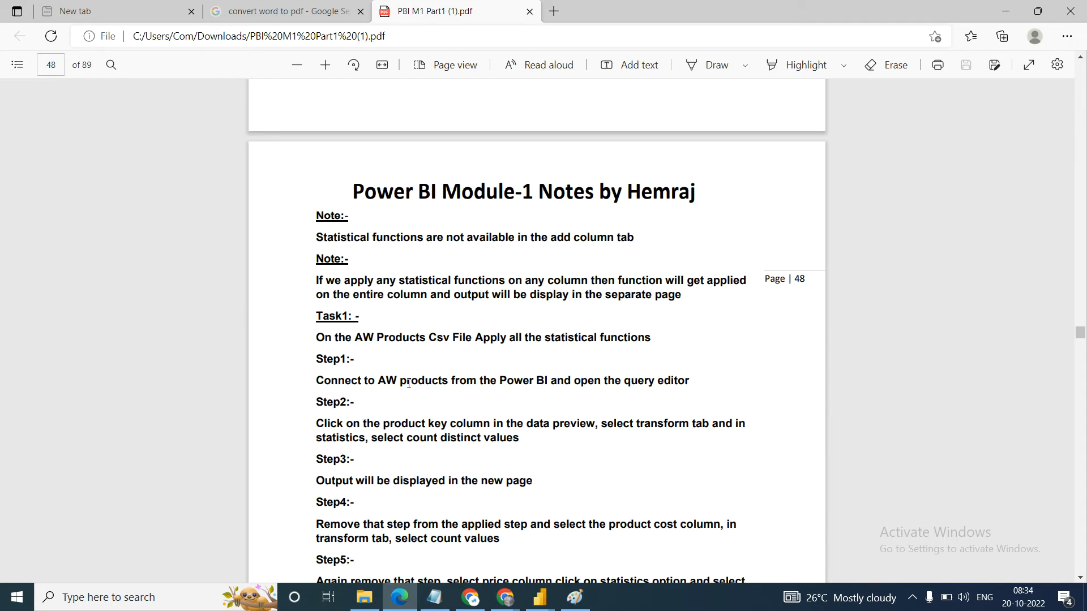
scroll(409, 383, down, 1)
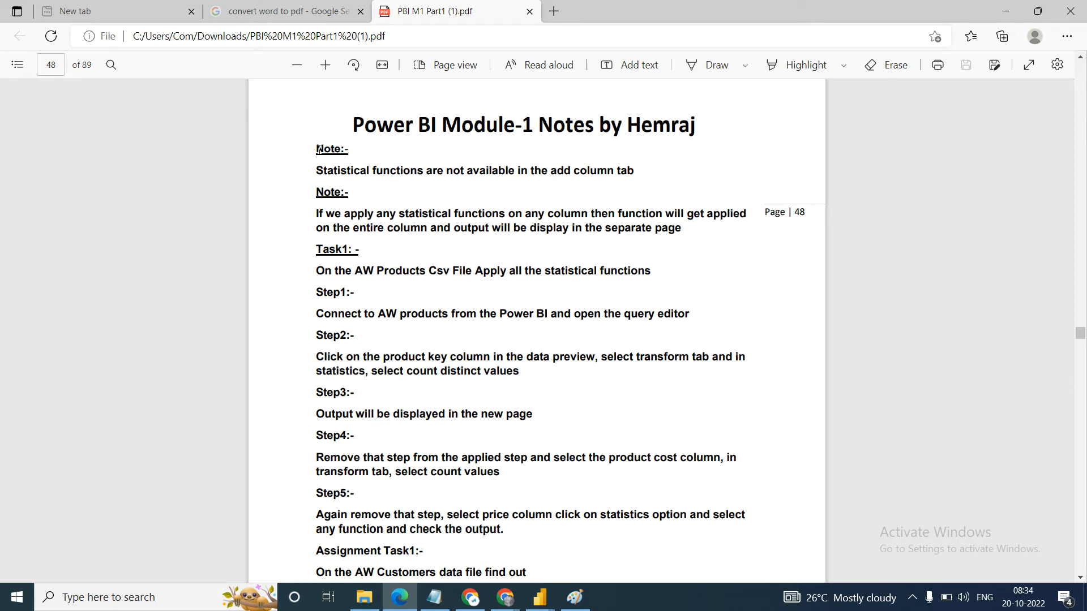
drag(318, 149, 643, 170)
Switch to Power Query Editor and compare the Statistics command's availability for Row ID between Transform and Add Column.
mouse_move(539, 597)
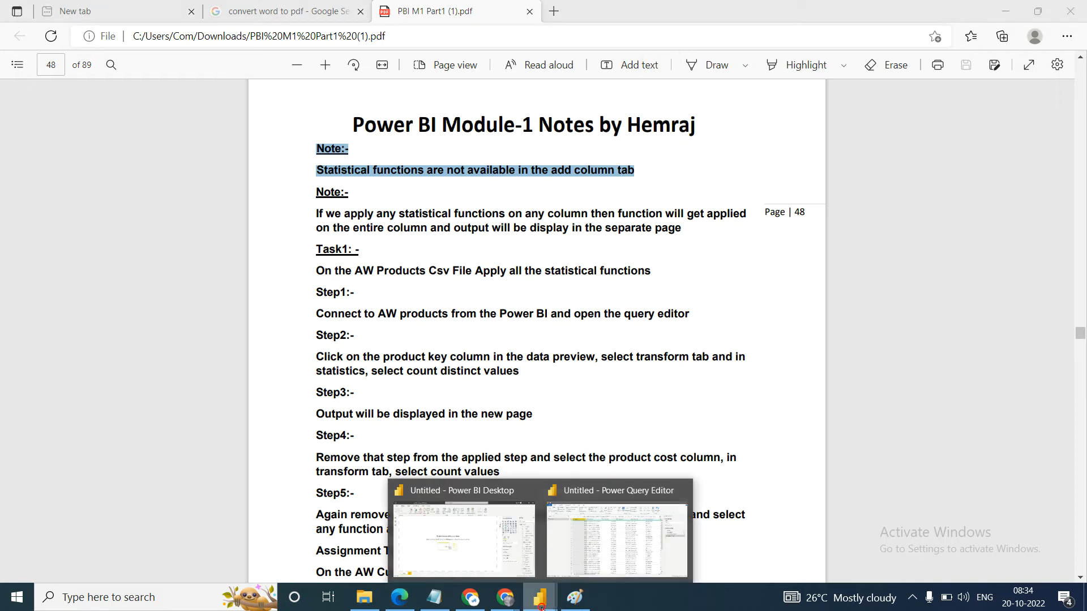
click(591, 541)
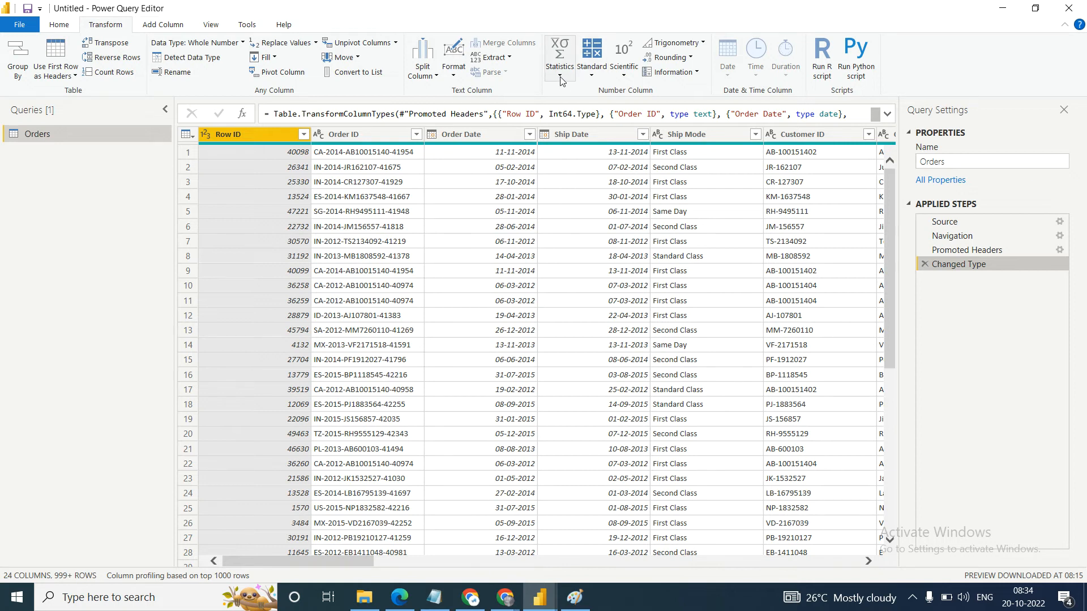
click(172, 24)
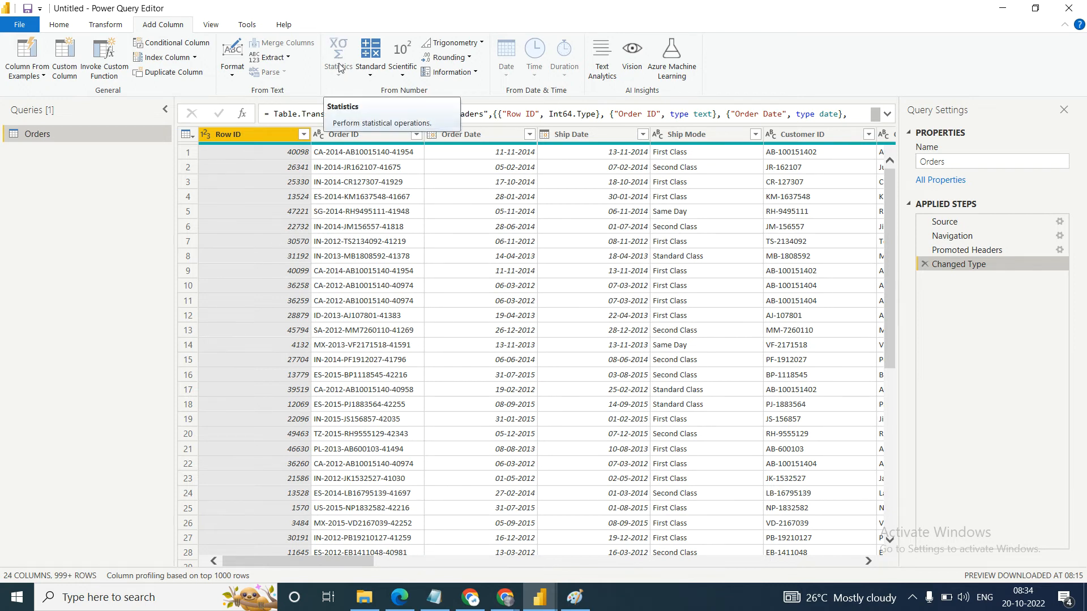
click(107, 25)
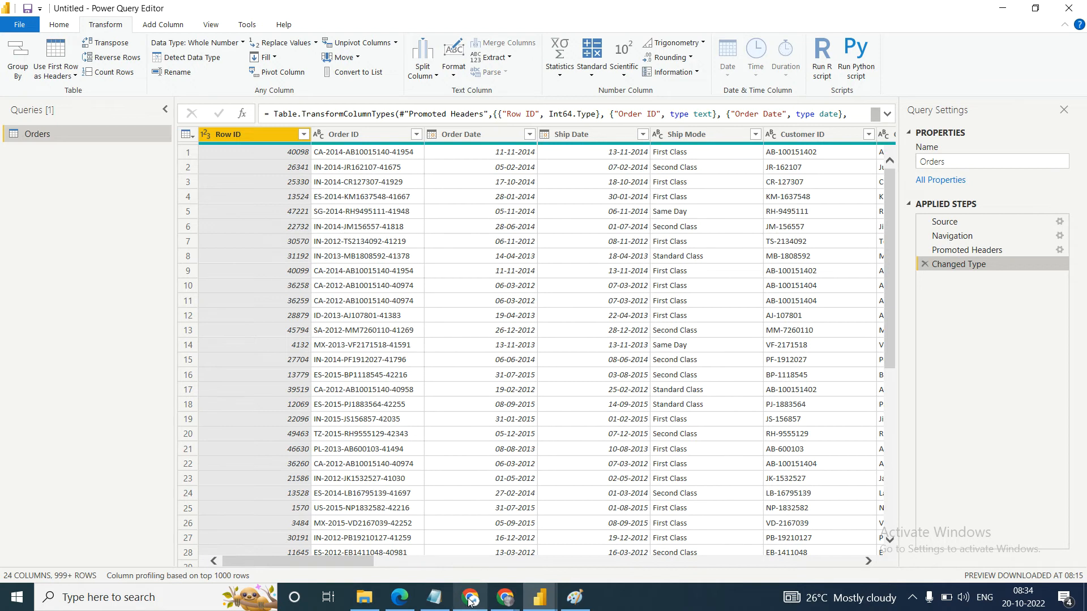
Switch back to the PDF notes in Edge and examine the second note on page 48 about applying statistical functions to a column.
click(404, 604)
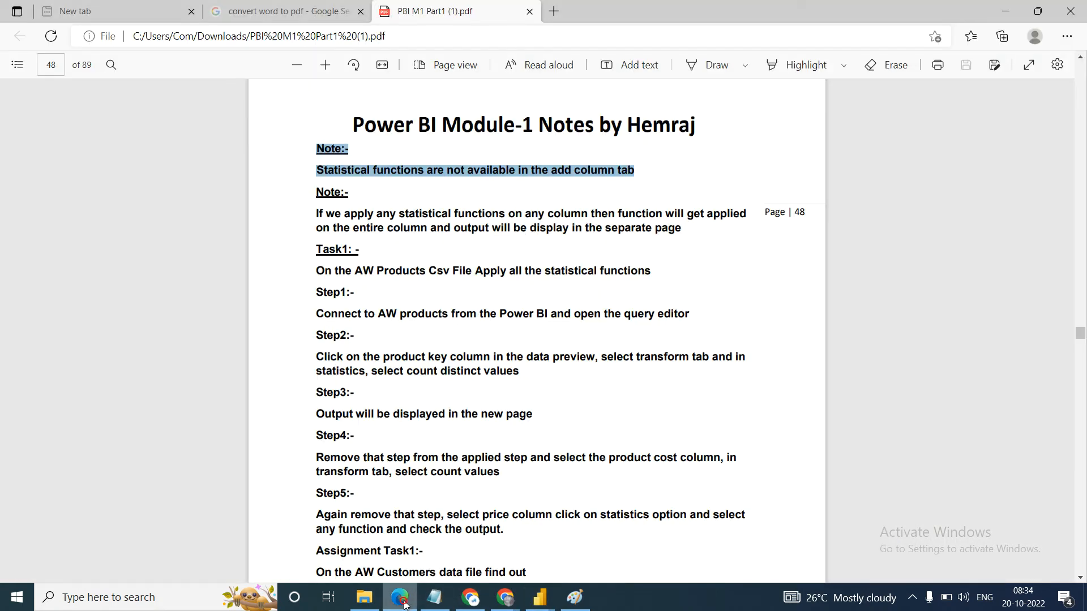
click(345, 225)
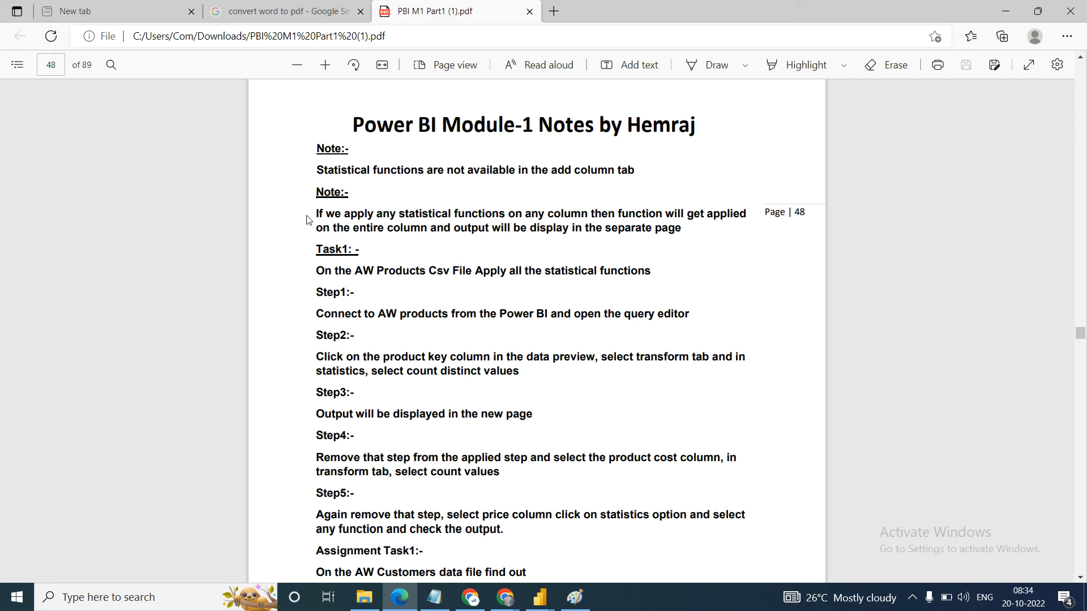
drag(315, 215, 465, 215)
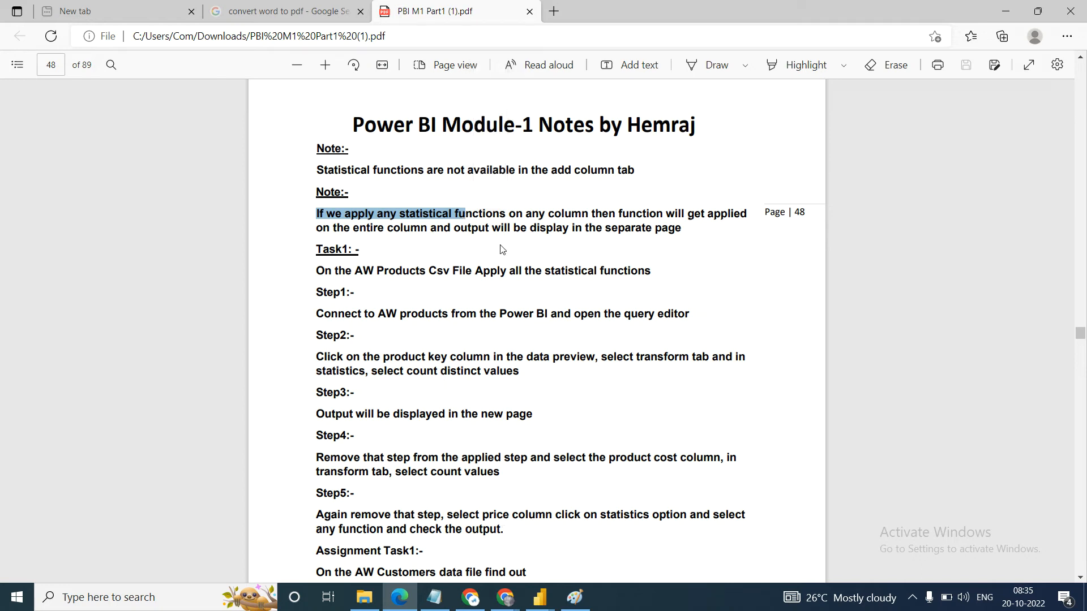
click(428, 231)
Examine the Task1 steps for applying statistical functions to the AW Products CSV file on page 48.
scroll(428, 230, down, 2)
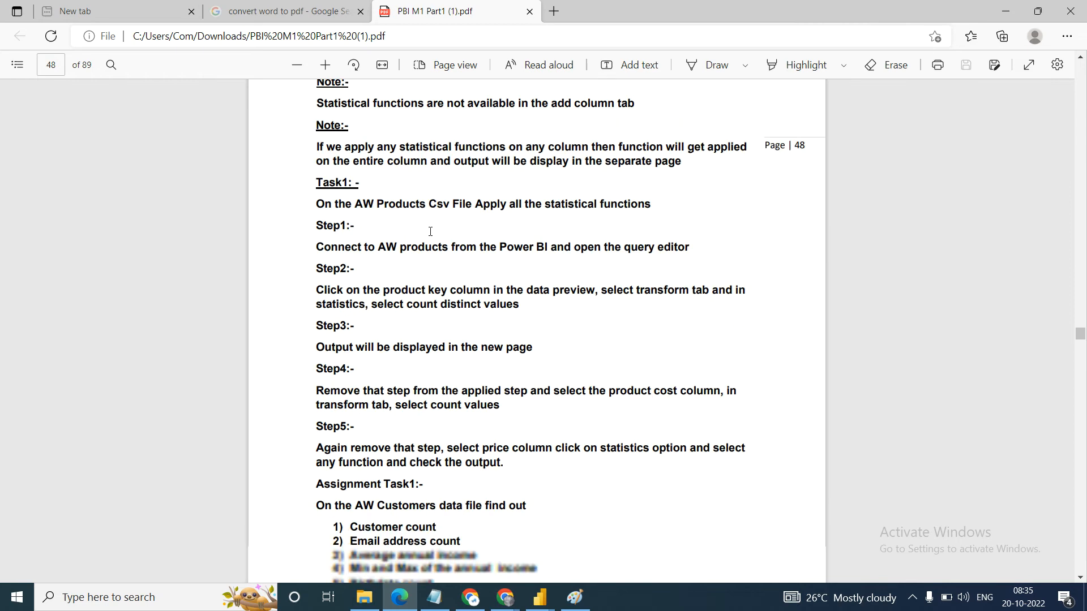
scroll(430, 231, up, 1)
scroll(430, 231, down, 1)
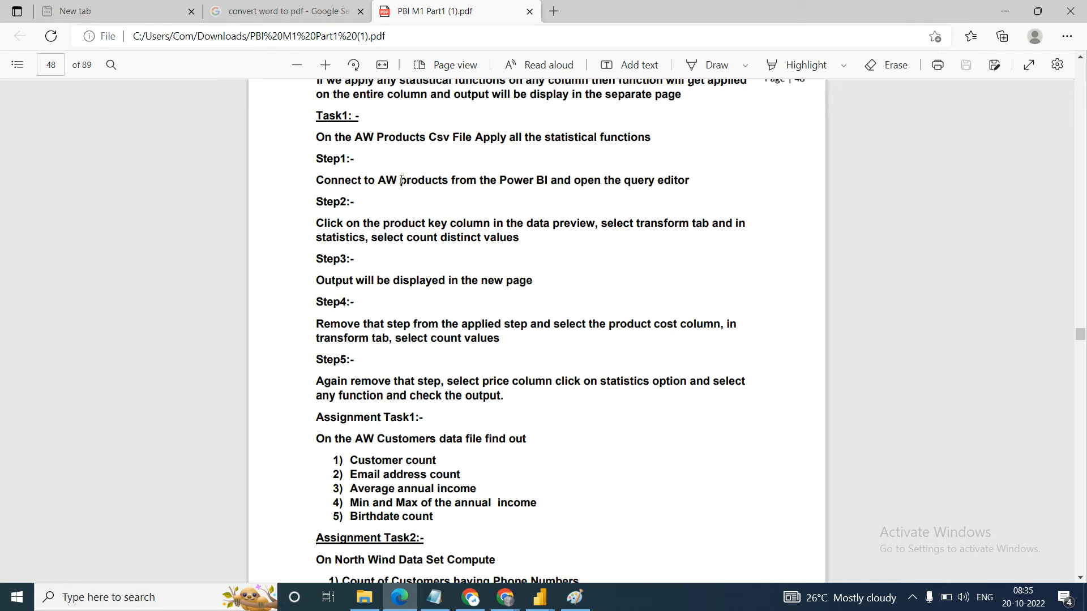
scroll(382, 220, down, 1)
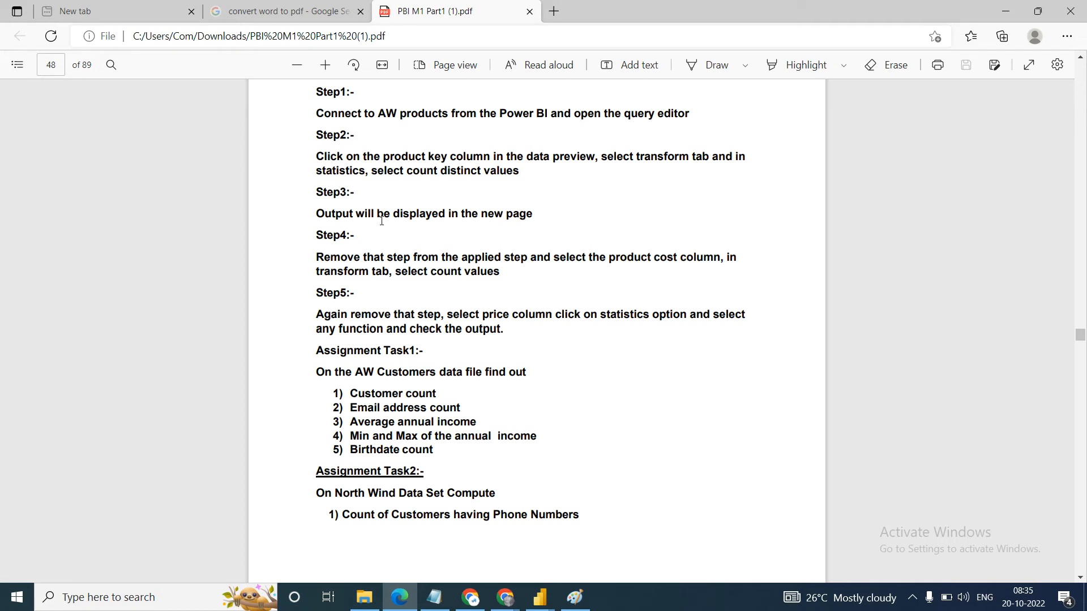
scroll(382, 220, down, 3)
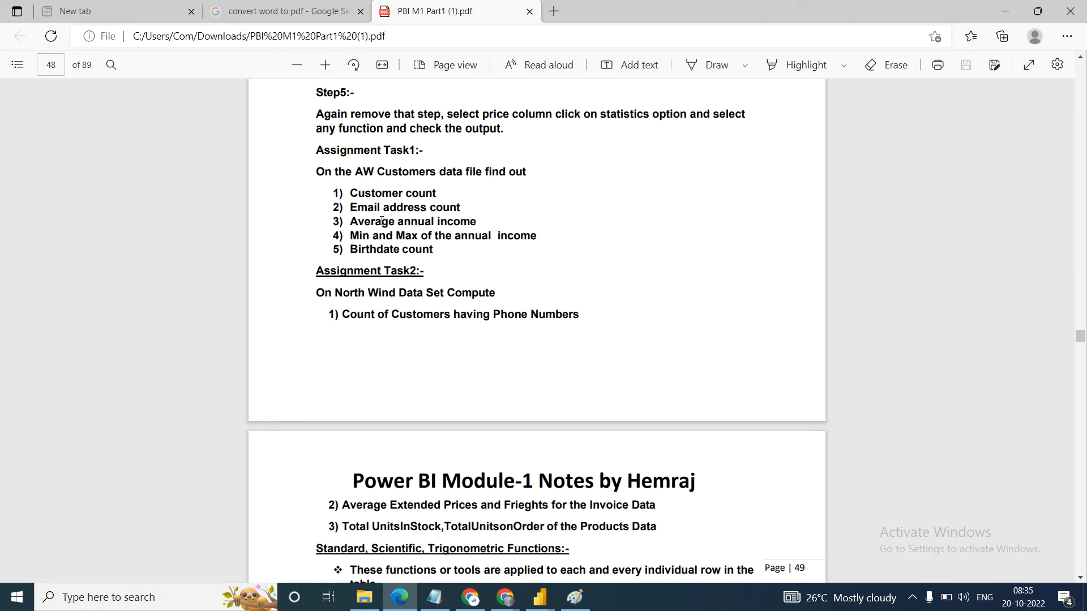
scroll(382, 221, up, 3)
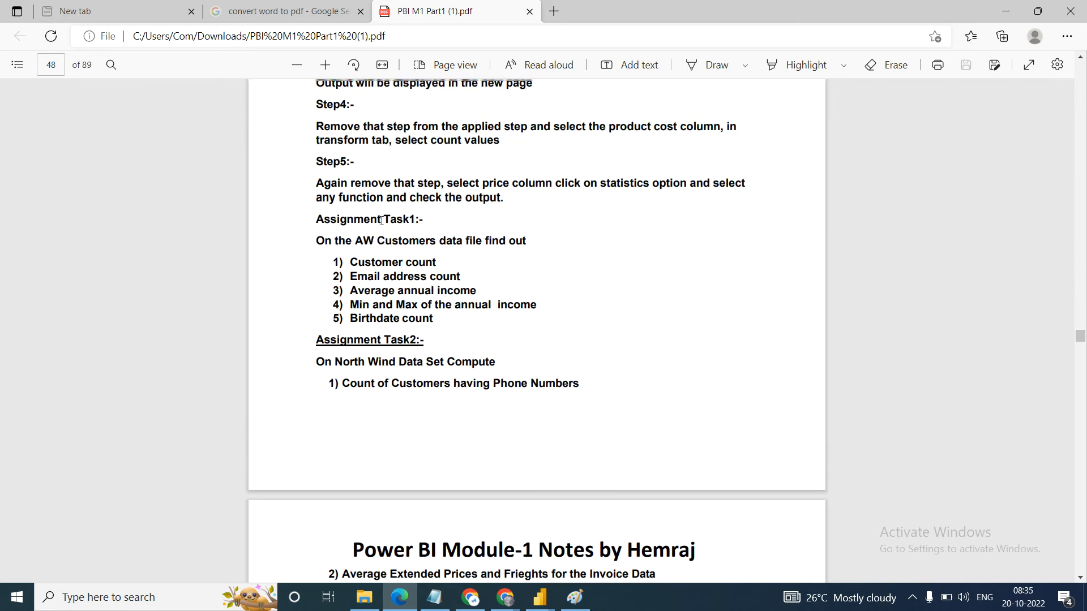
scroll(381, 221, up, 2)
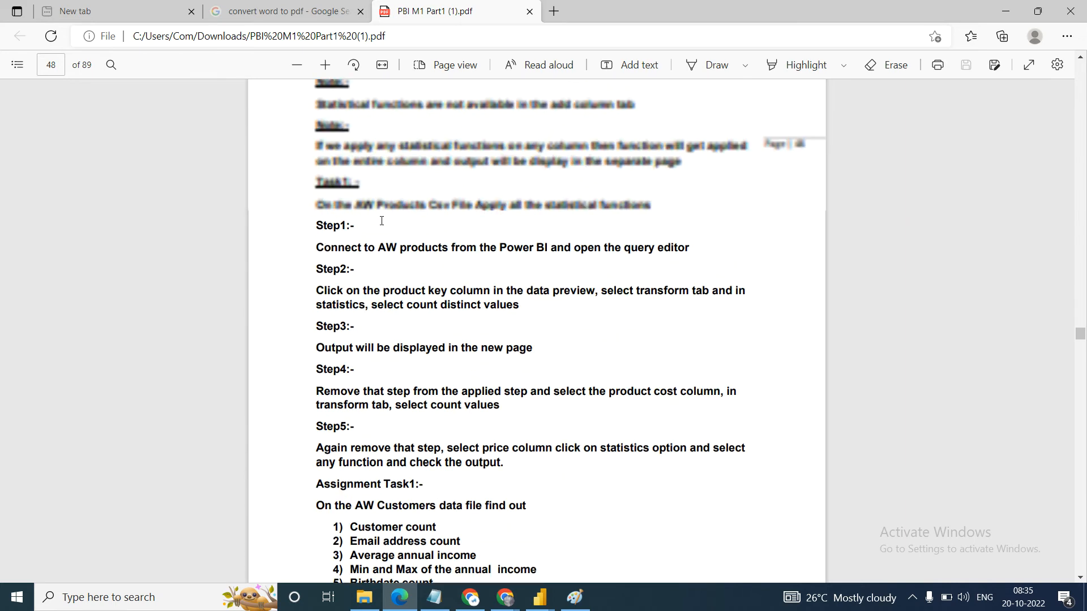
scroll(382, 221, down, 5)
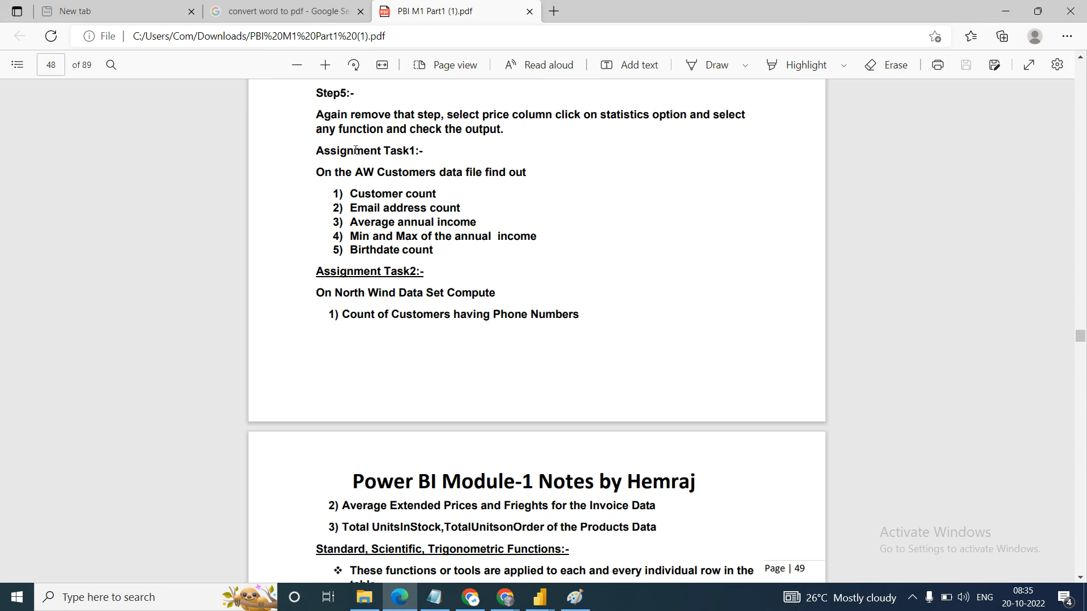
scroll(356, 150, up, 8)
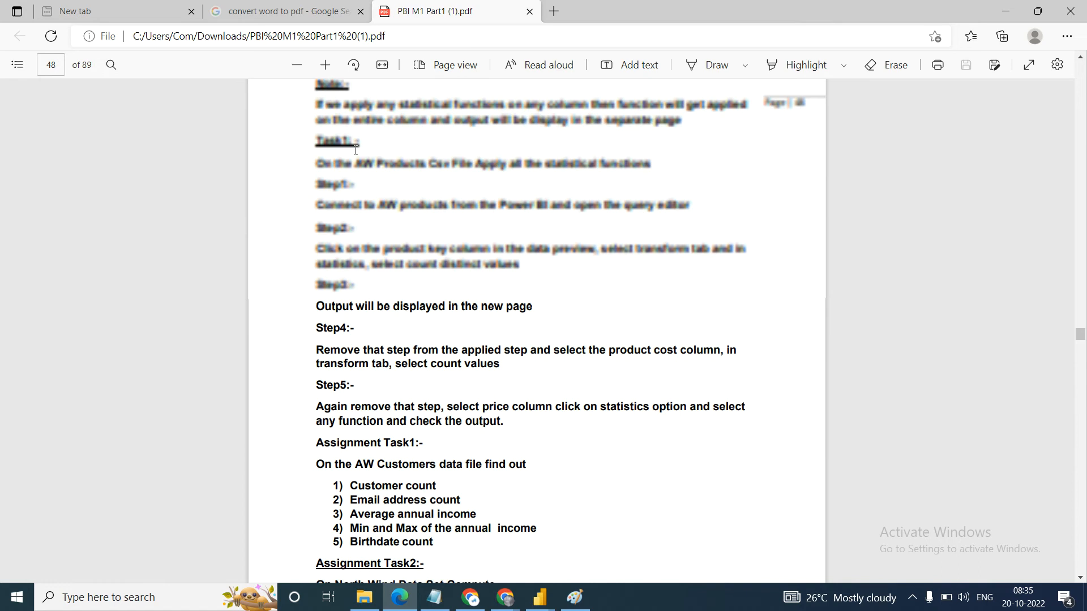
scroll(355, 150, up, 1)
scroll(354, 152, down, 2)
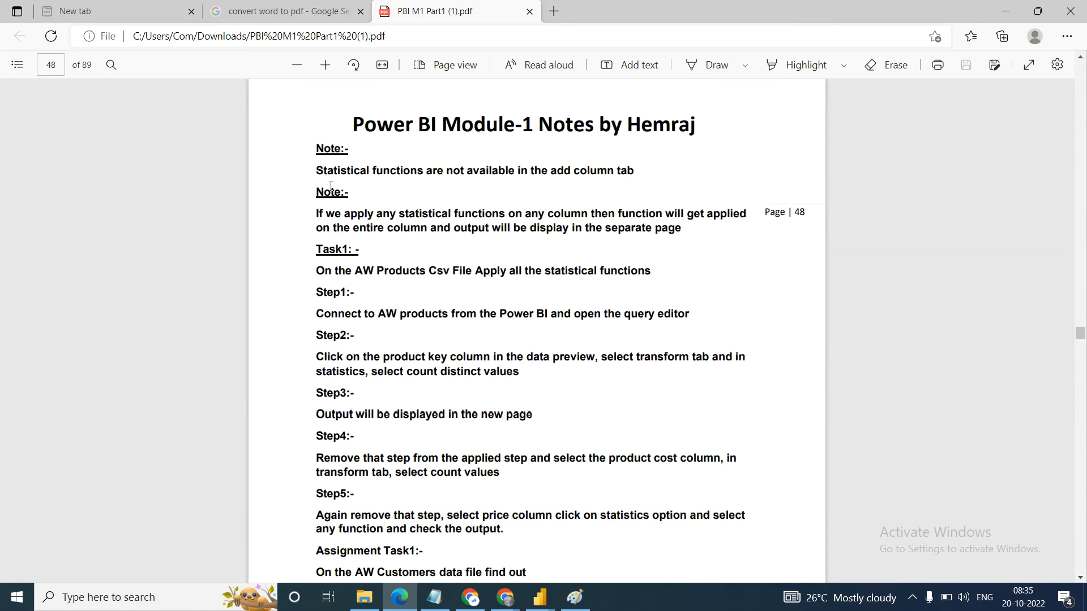
Examine Assignment Task1 on the AW Customers data and Assignment Task2 on the North Wind data set across pages 48 and 49.
scroll(326, 253, down, 3)
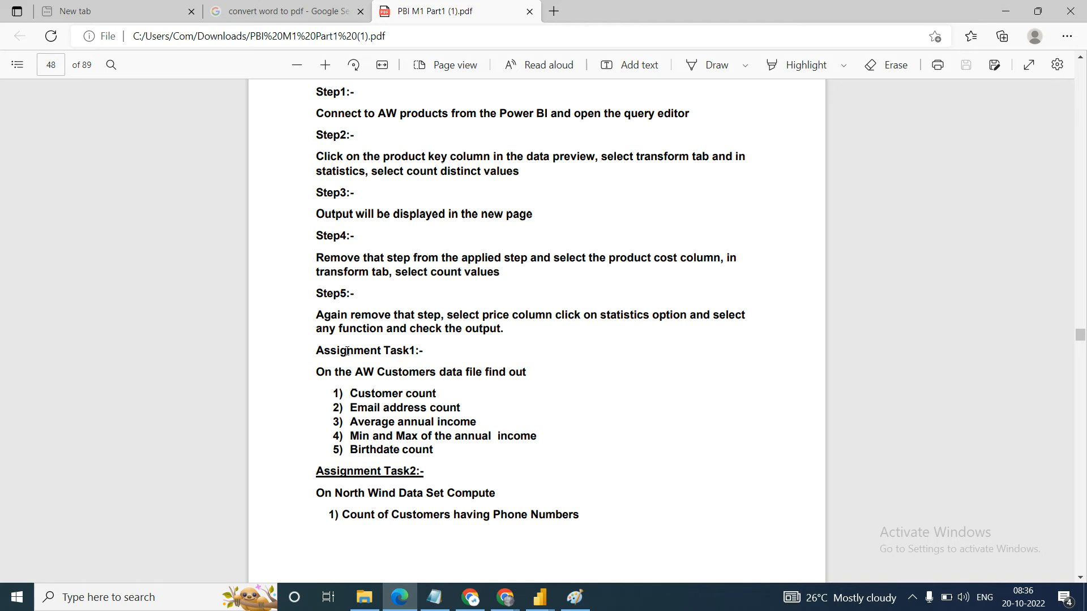
scroll(347, 351, down, 5)
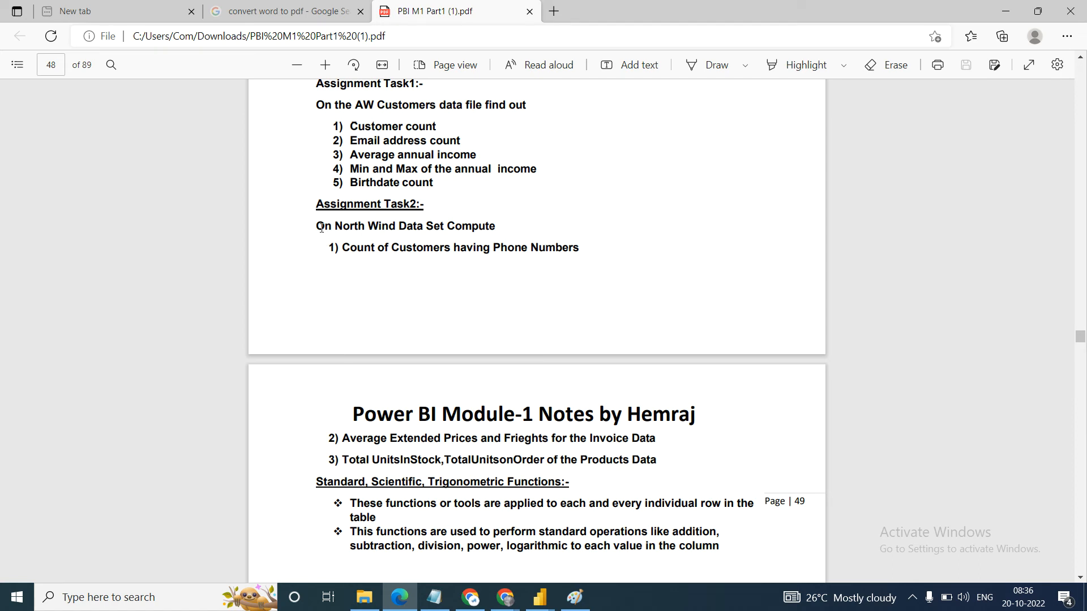
drag(318, 227, 495, 226)
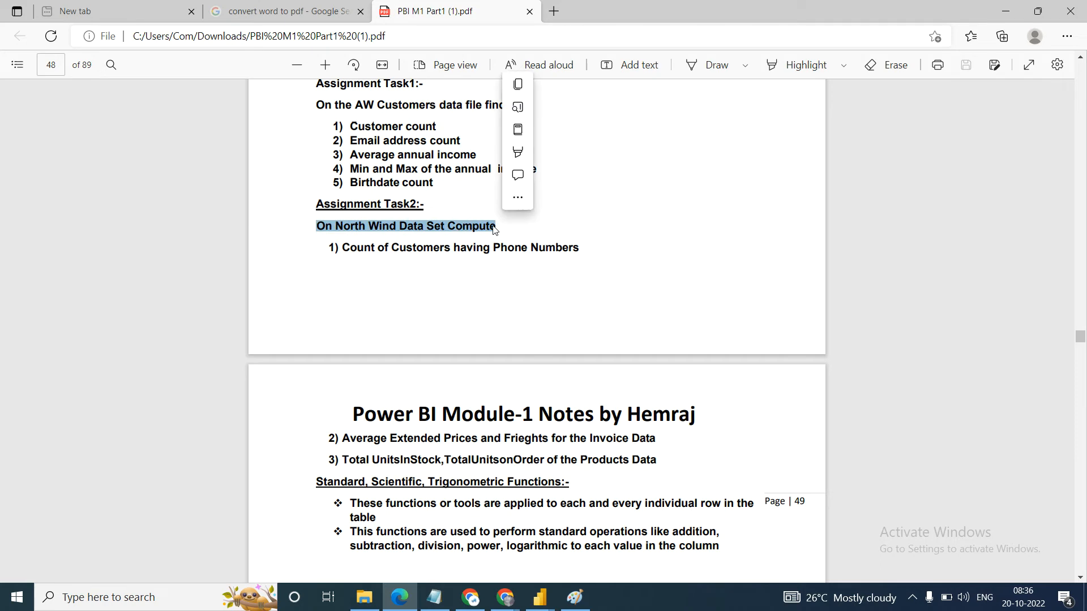
click(349, 244)
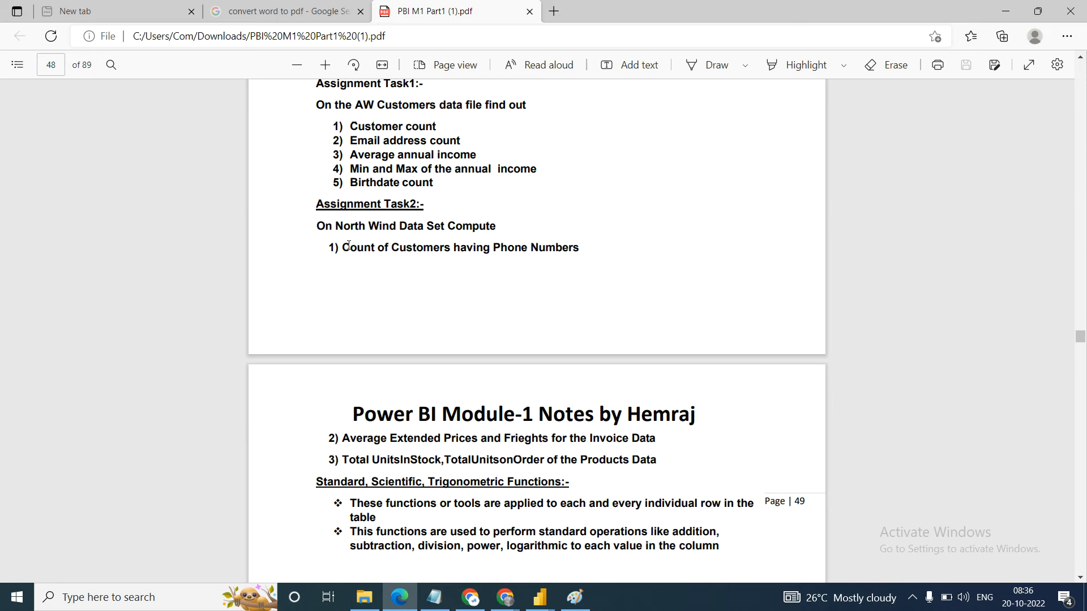
scroll(348, 244, down, 4)
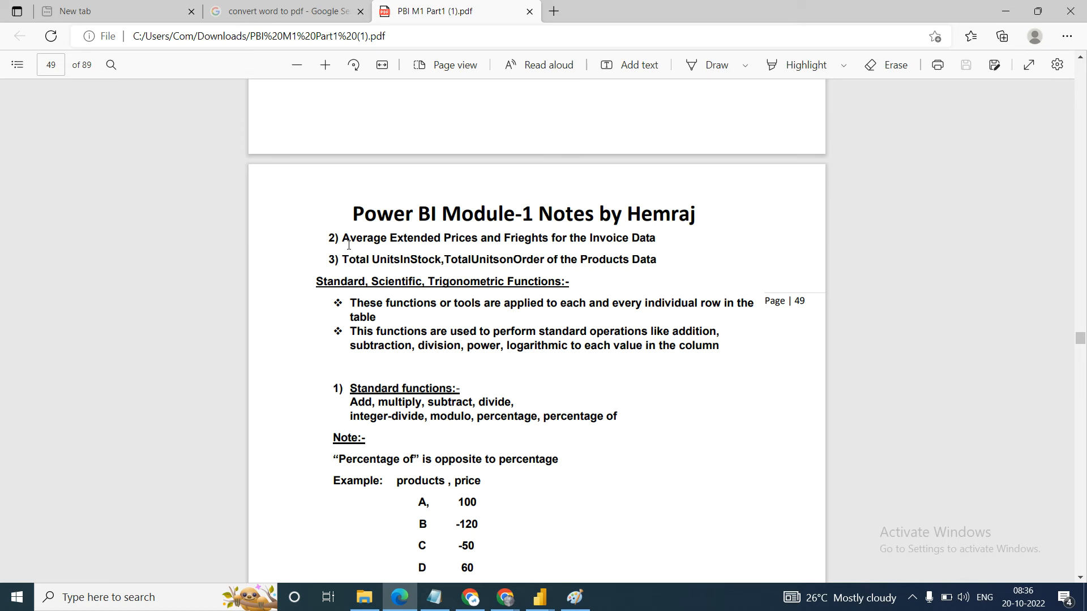
scroll(349, 245, up, 4)
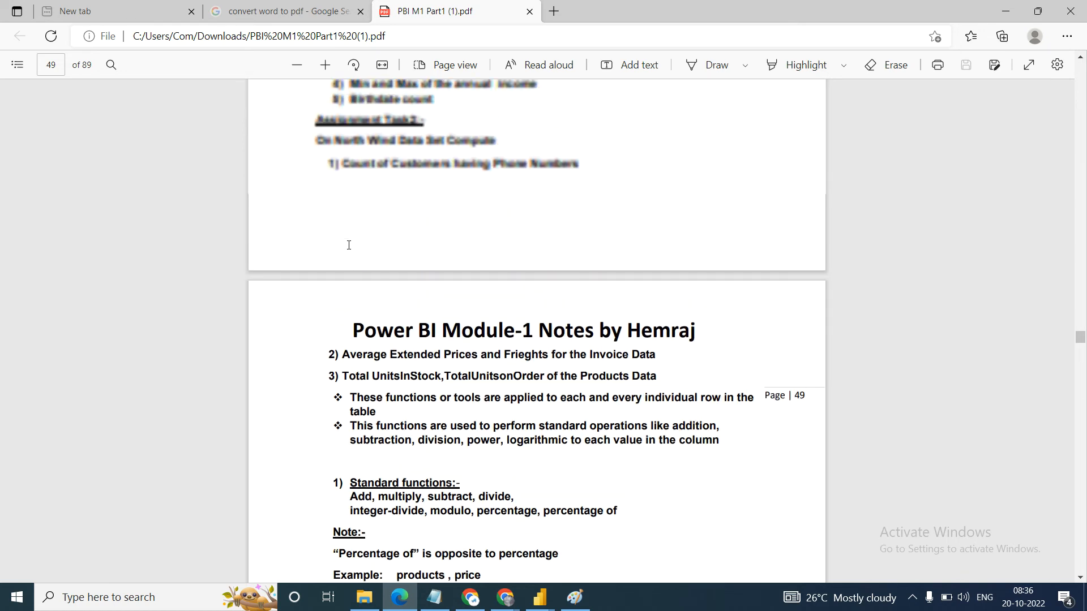
scroll(348, 245, down, 1)
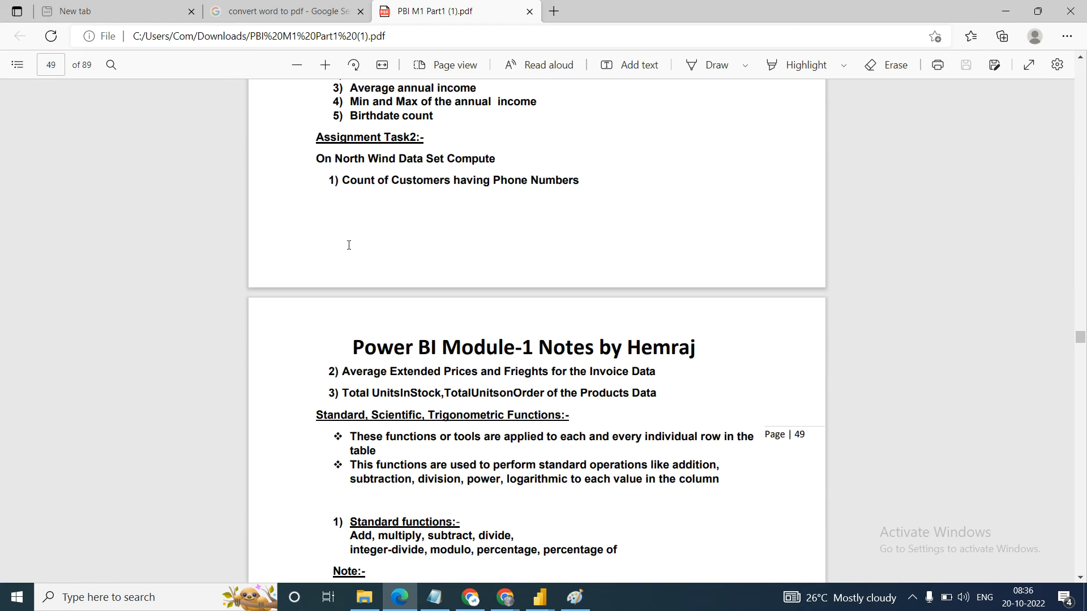
Examine the Standard, Scientific, Trigonometric Functions section on page 49, including what the functions are used for.
scroll(349, 245, down, 1)
scroll(349, 245, down, 3)
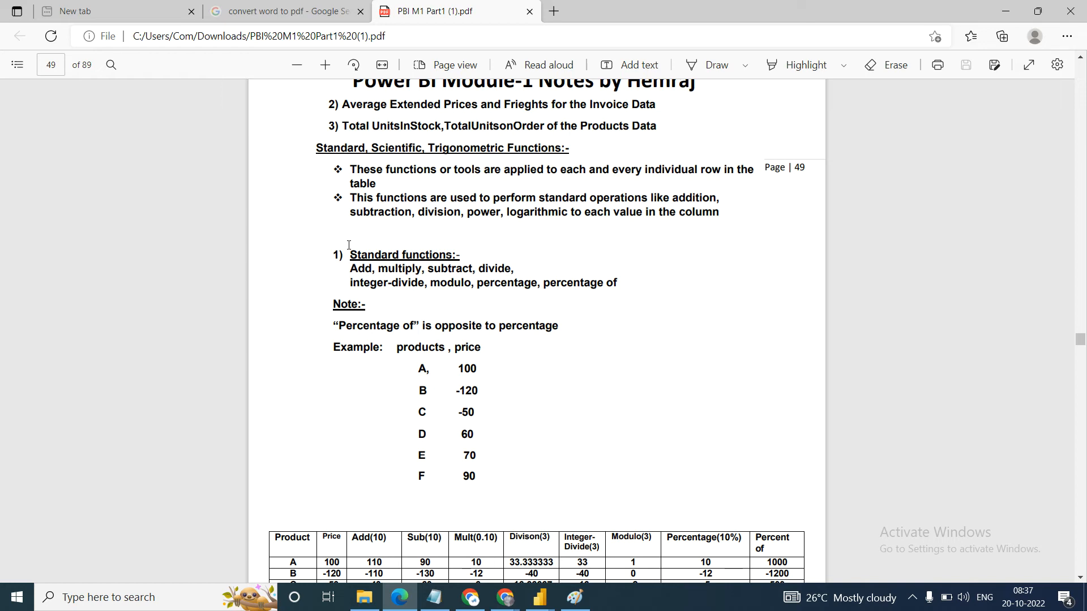
drag(346, 199, 684, 211)
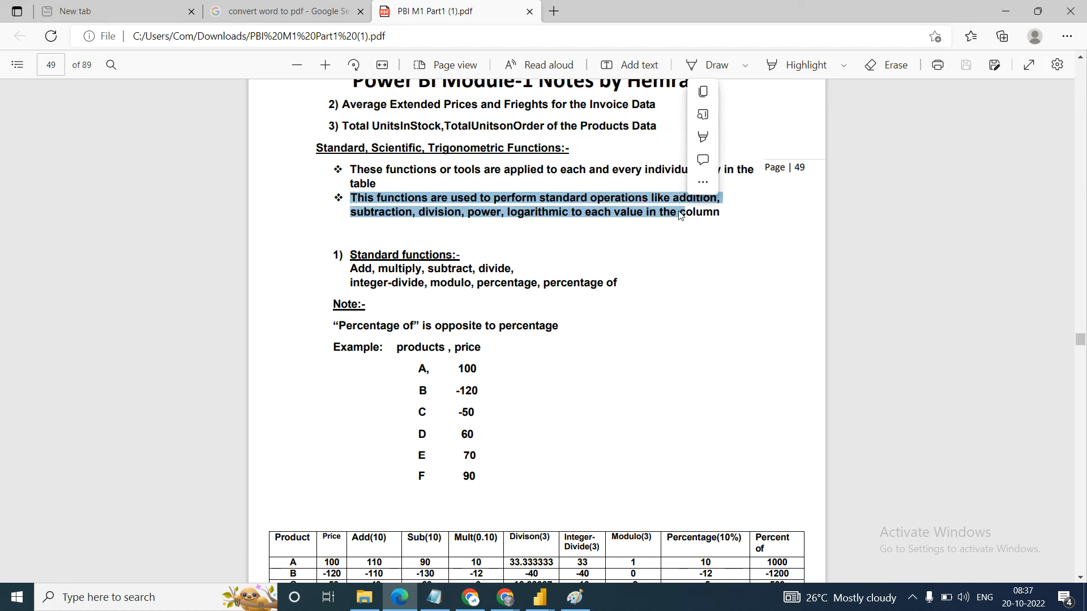
click(529, 224)
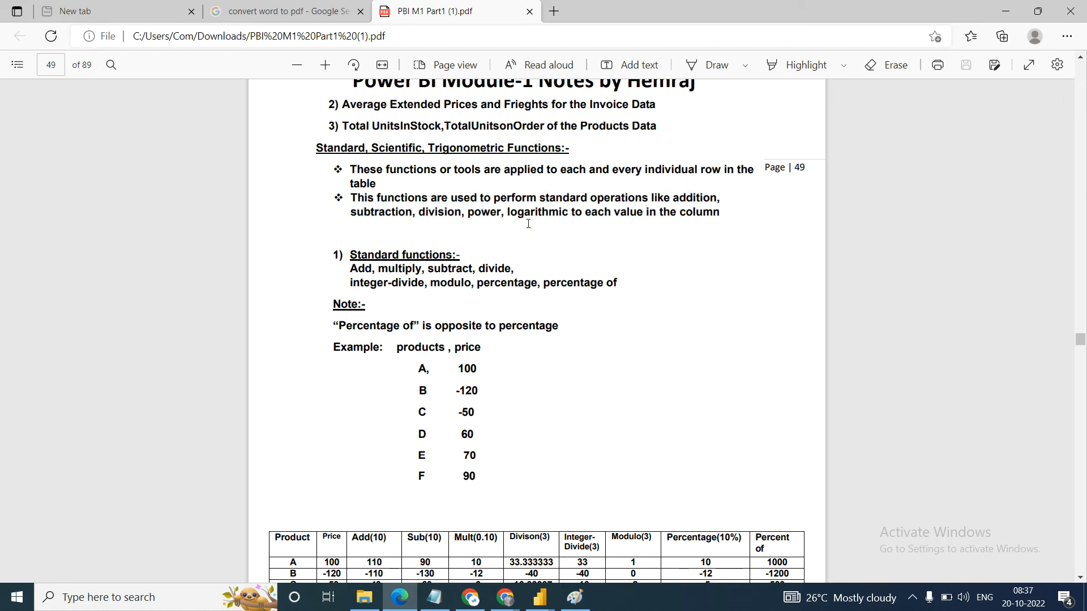
Switch to Power Query Editor and add 1 to every value in the Quantity column of Orders with the standard Add operation.
mouse_move(544, 598)
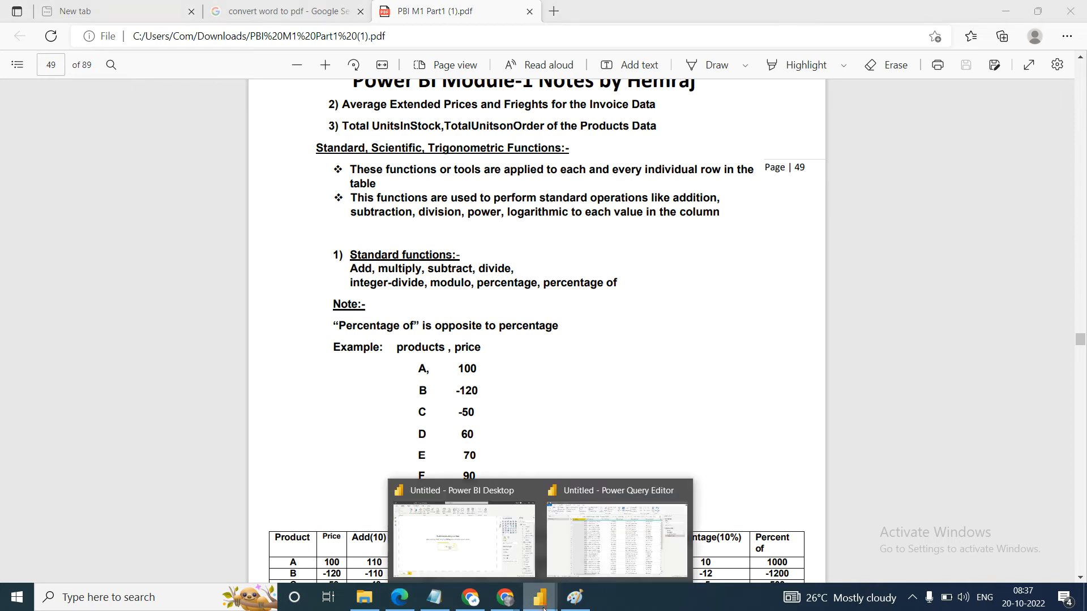
click(631, 530)
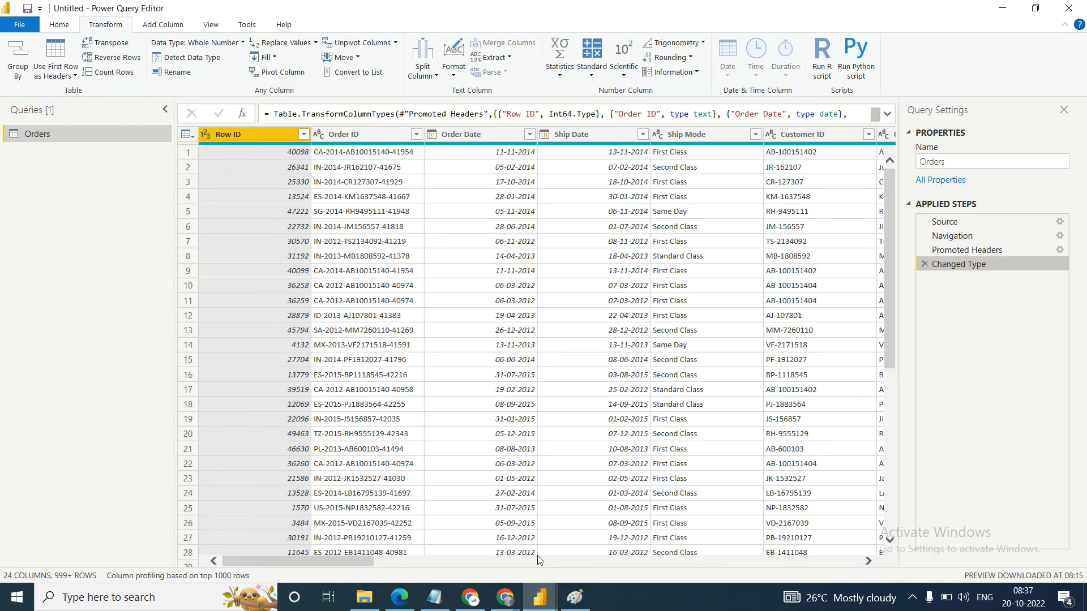
drag(345, 564, 770, 544)
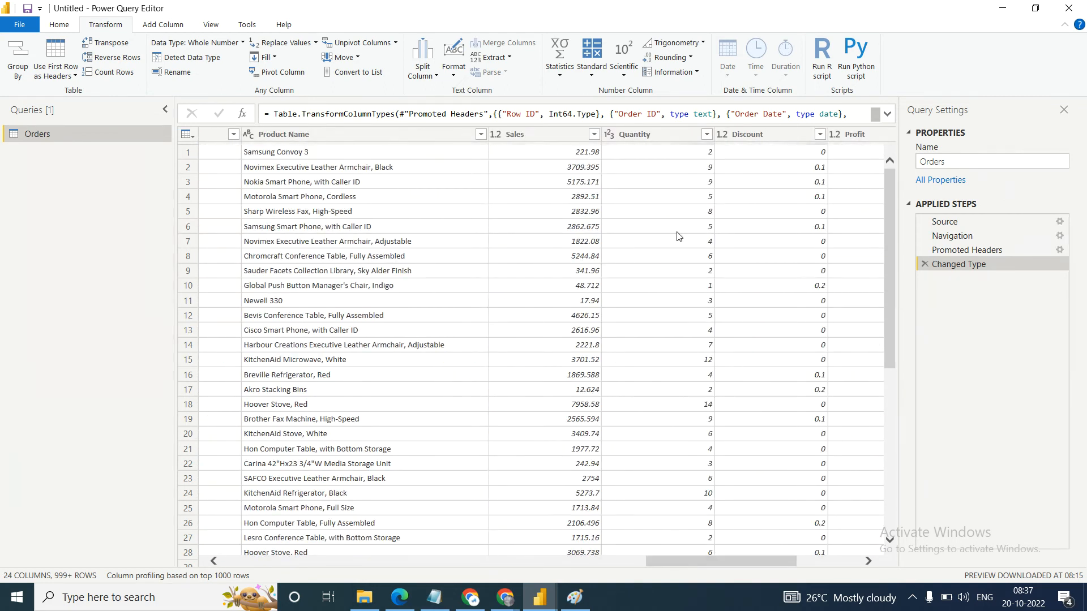
click(649, 136)
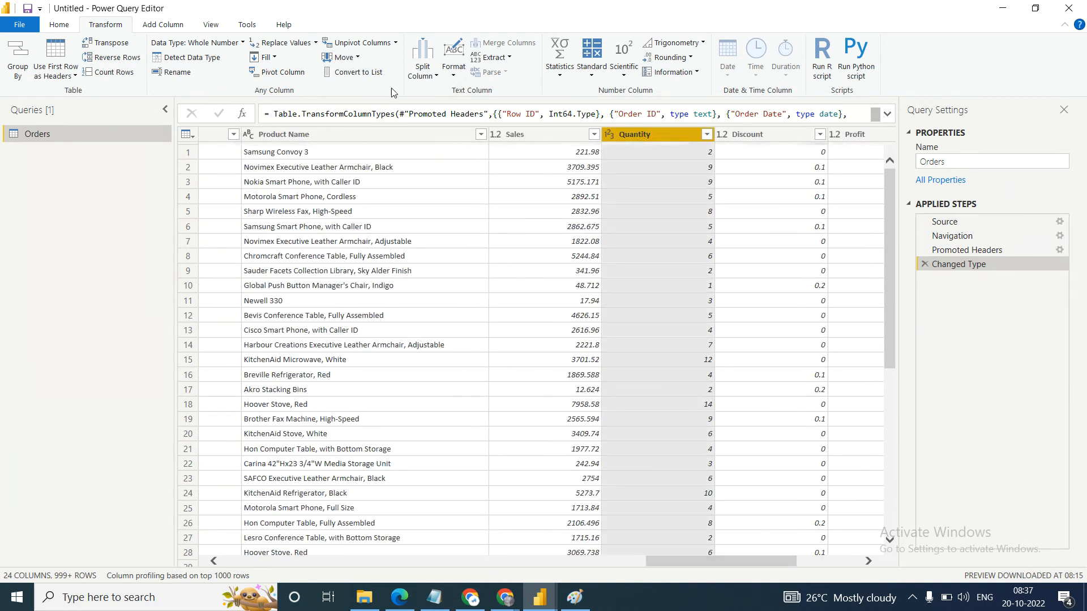
click(593, 81)
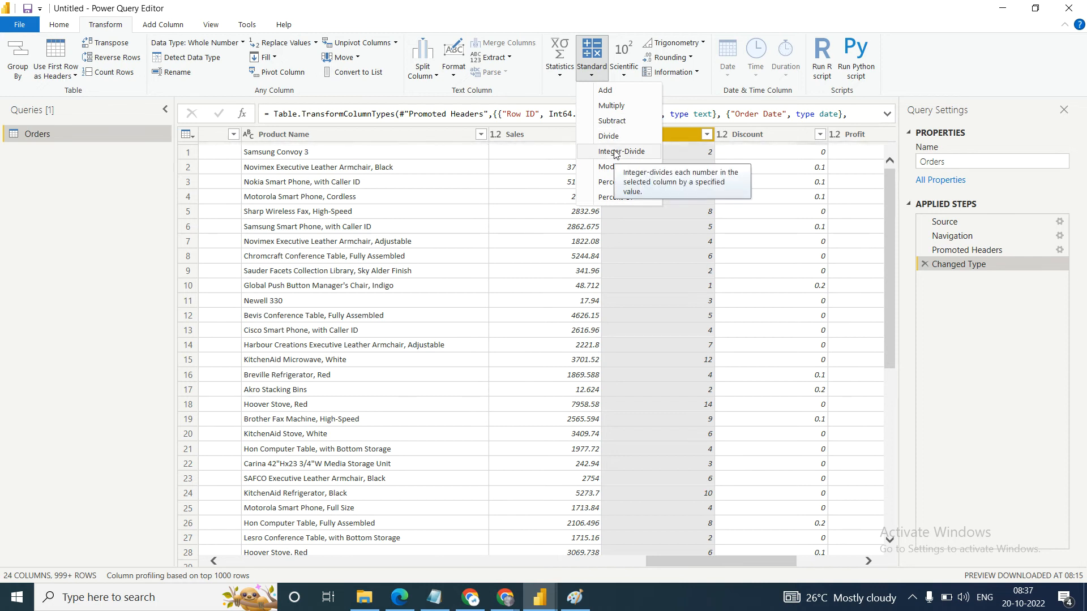
click(605, 90)
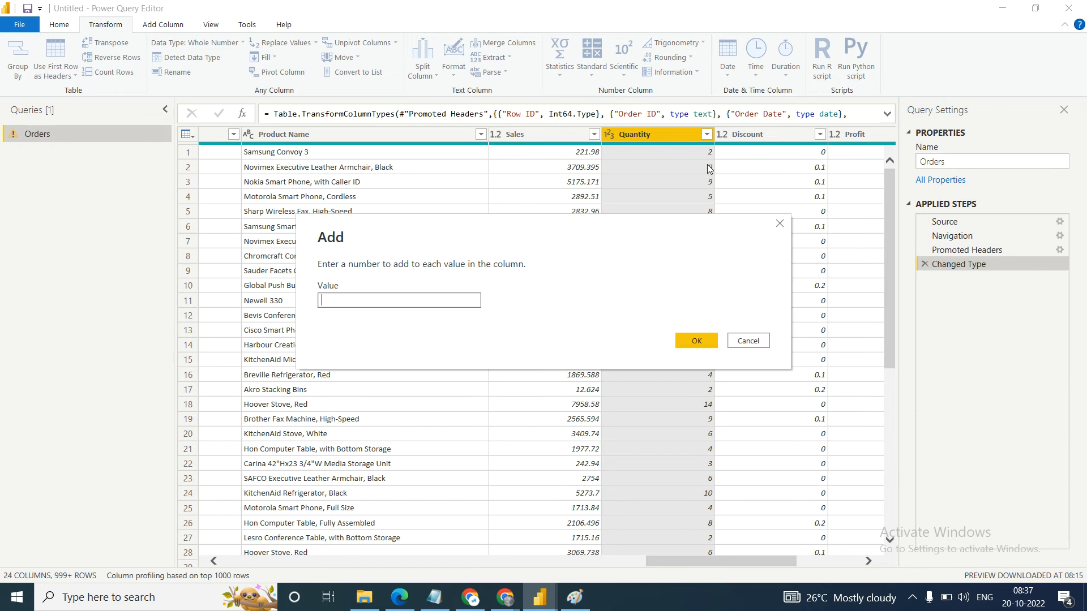
click(343, 302)
text(1)
click(698, 341)
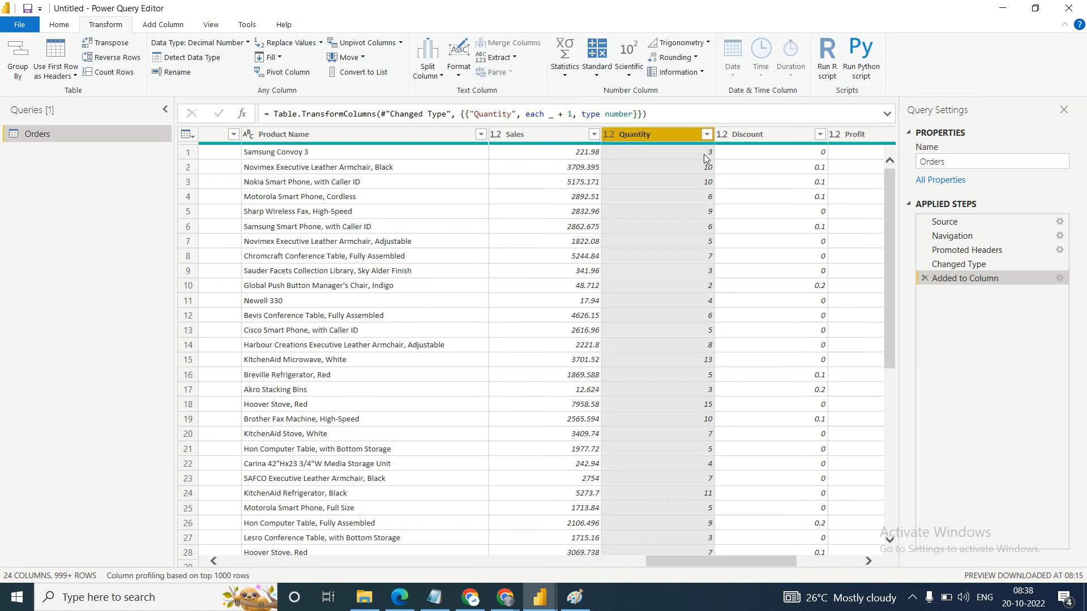
Examine the Standard, Scientific and Trigonometry operations available for the Quantity column, including the Power options.
click(598, 73)
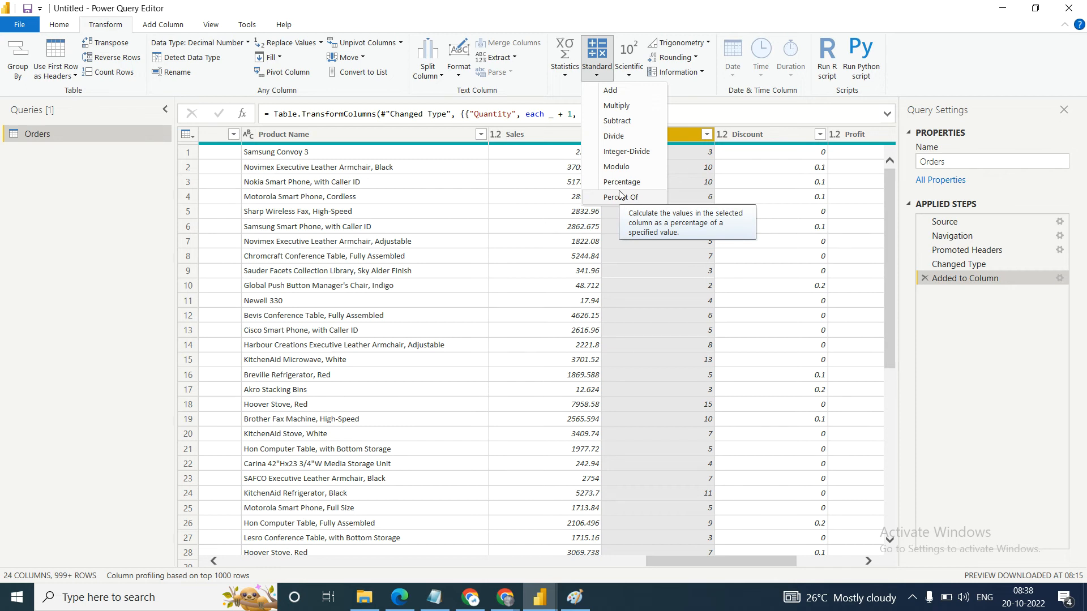
click(698, 94)
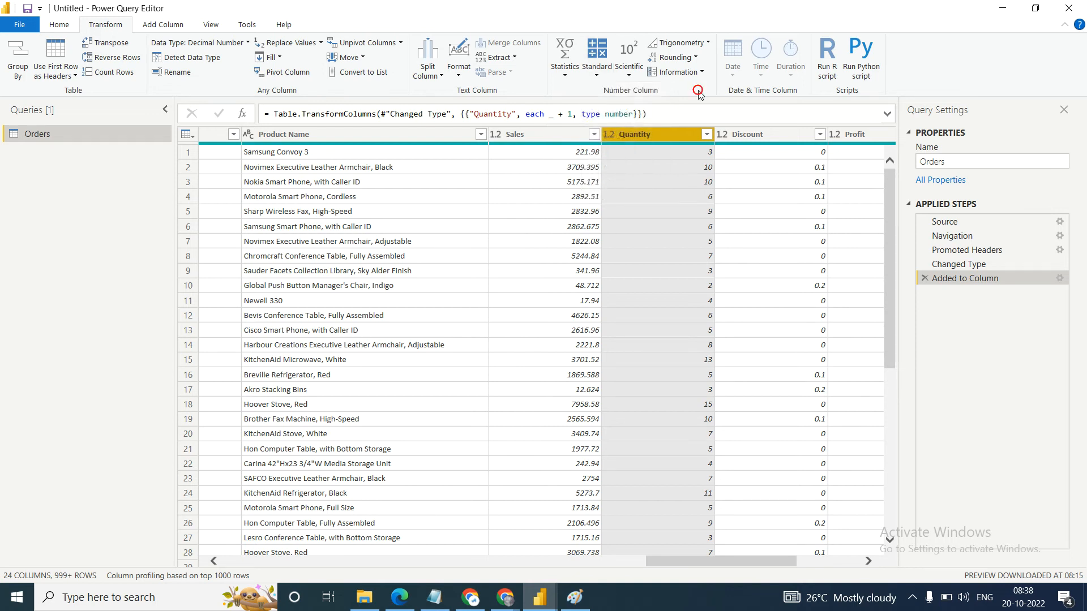
click(630, 76)
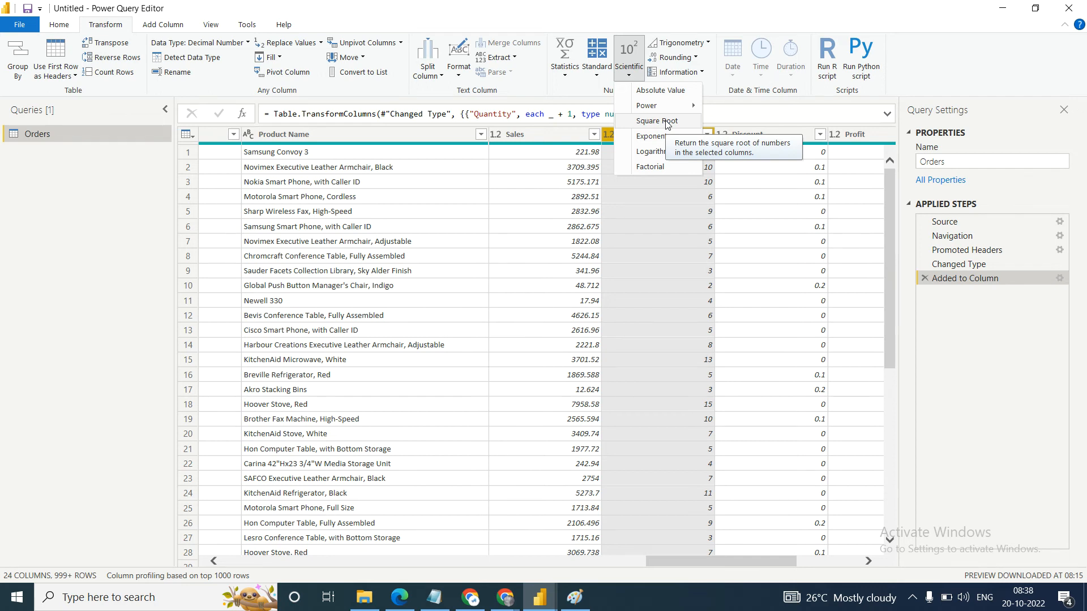
click(696, 234)
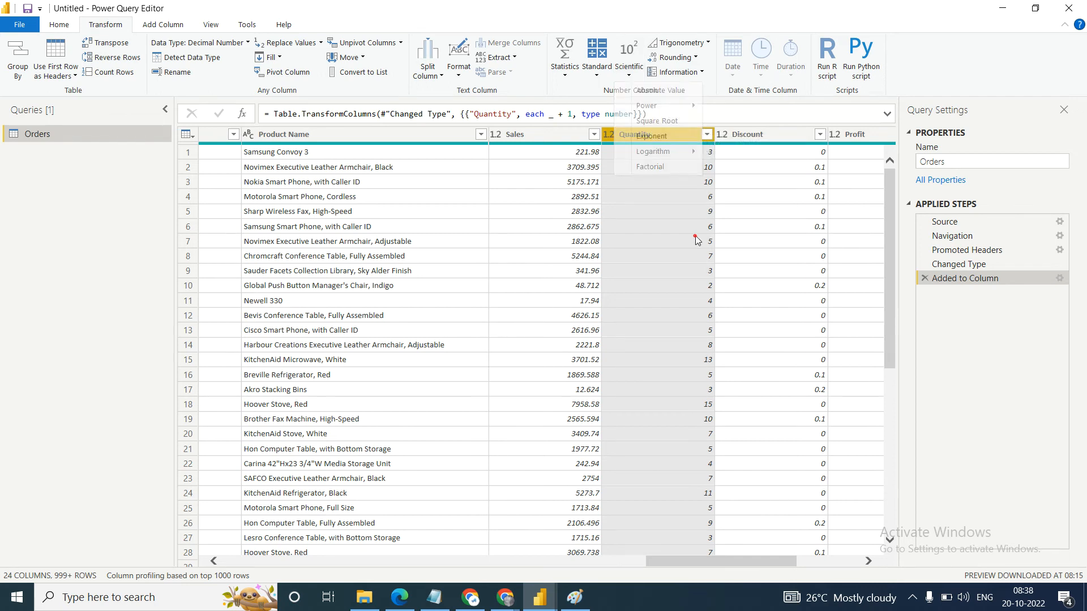
click(704, 155)
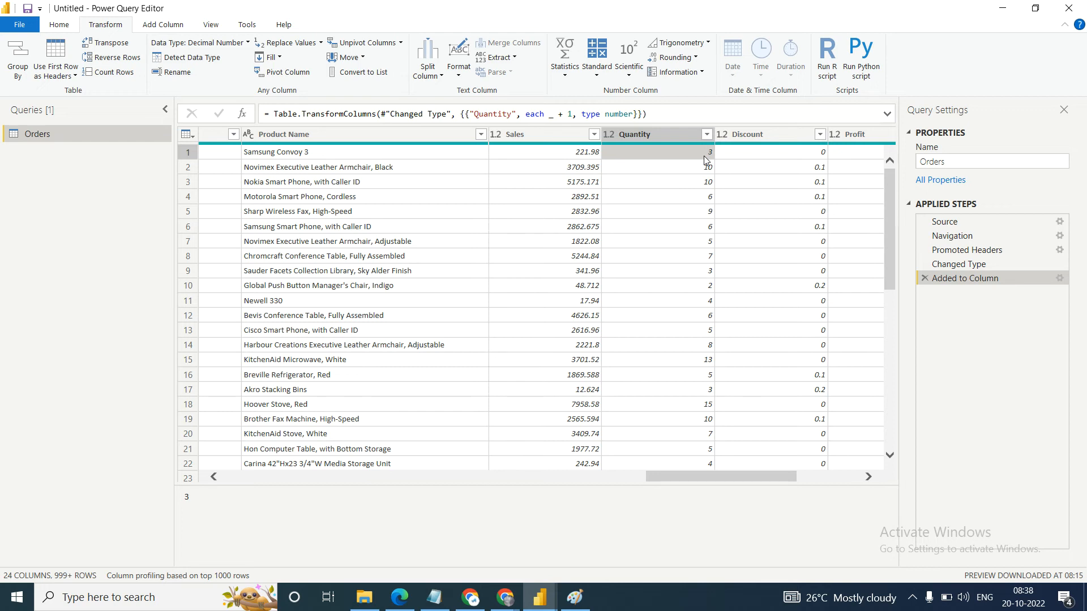
click(629, 76)
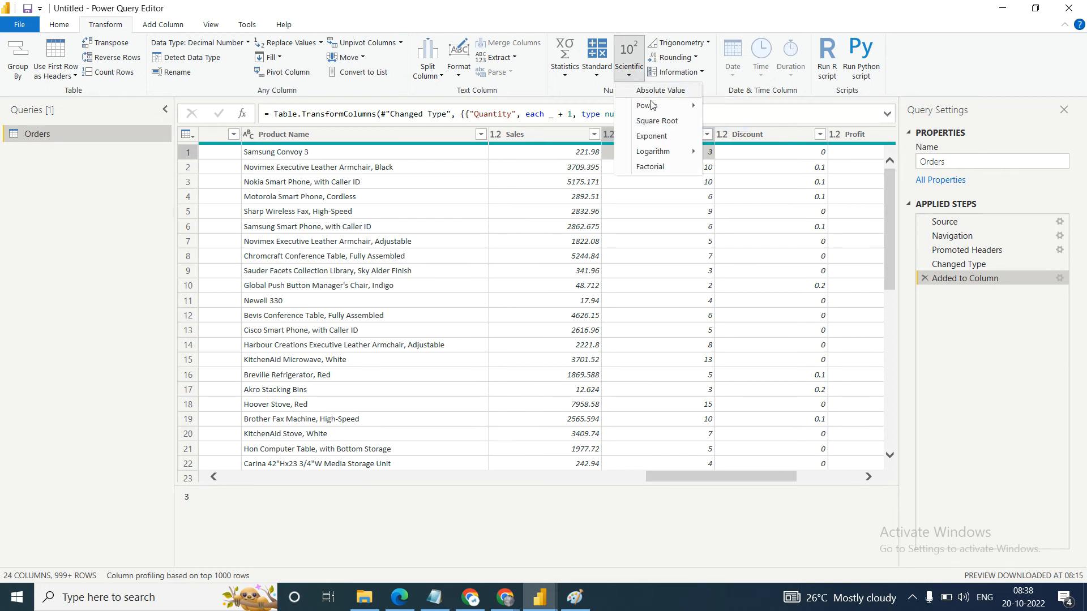
mouse_move(652, 106)
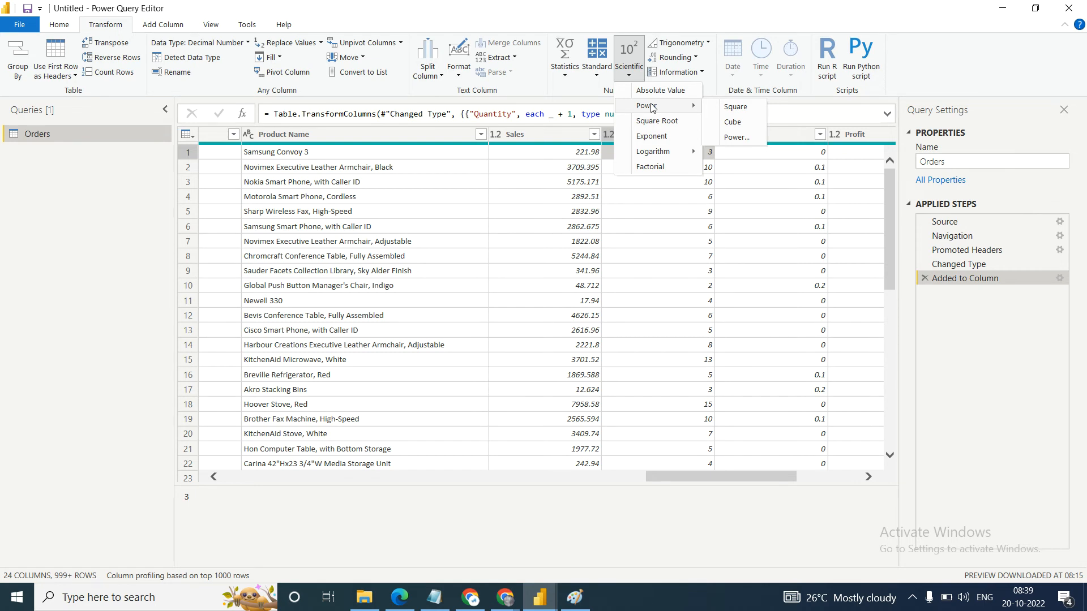
click(707, 45)
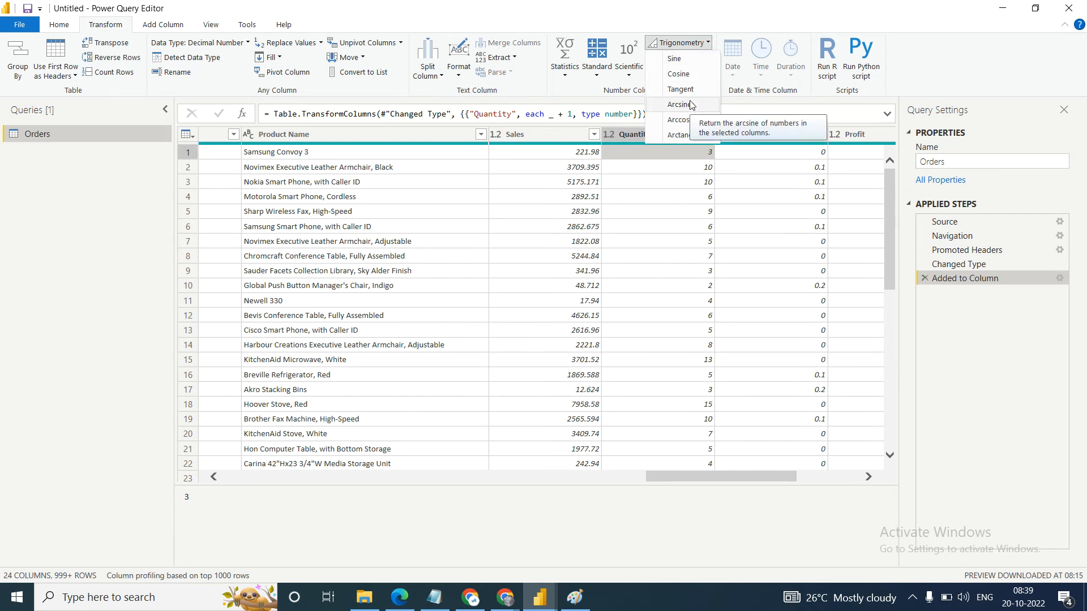
click(592, 96)
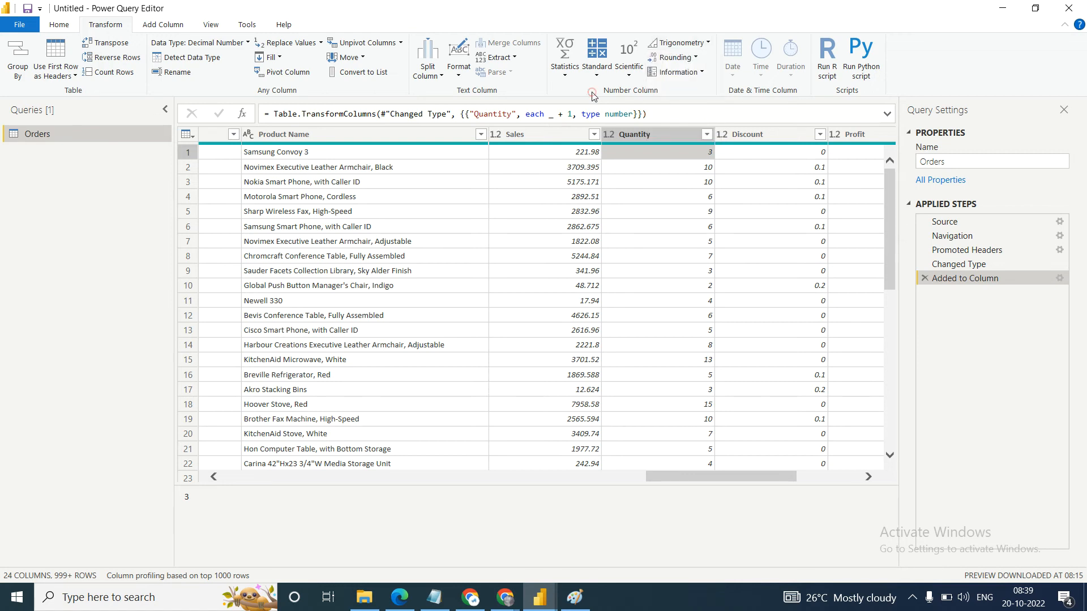
Try rounding the Sales column values up with Round Up, and remove the resulting applied step.
click(696, 58)
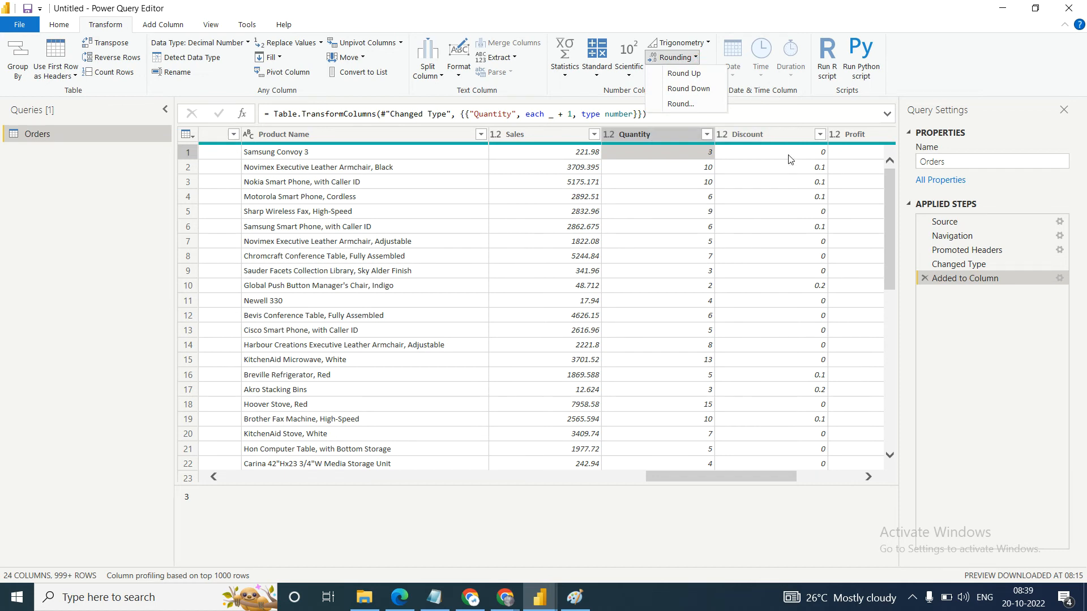
click(518, 135)
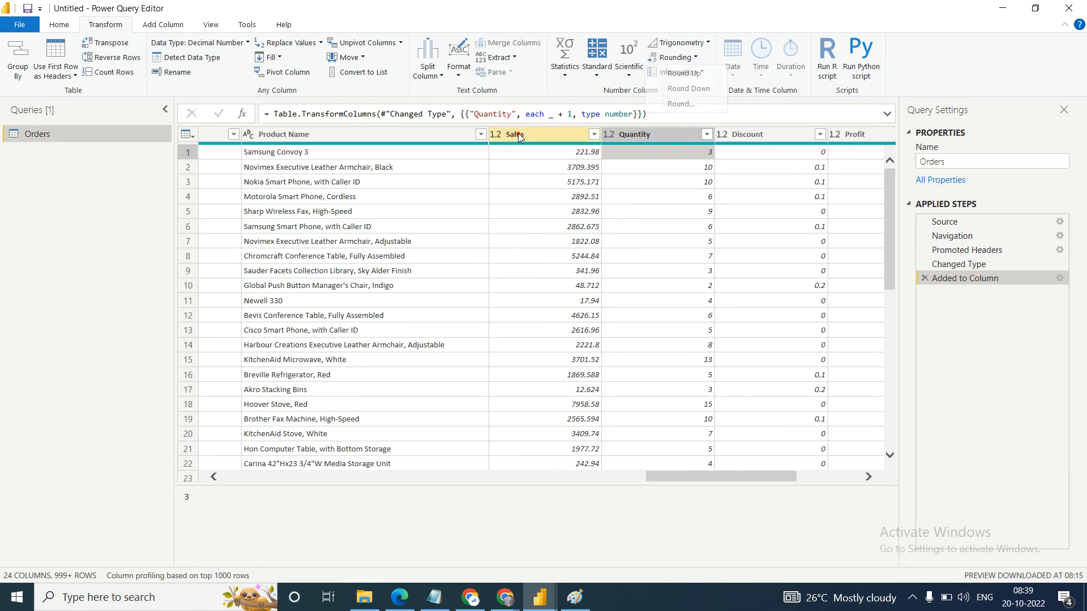
click(518, 136)
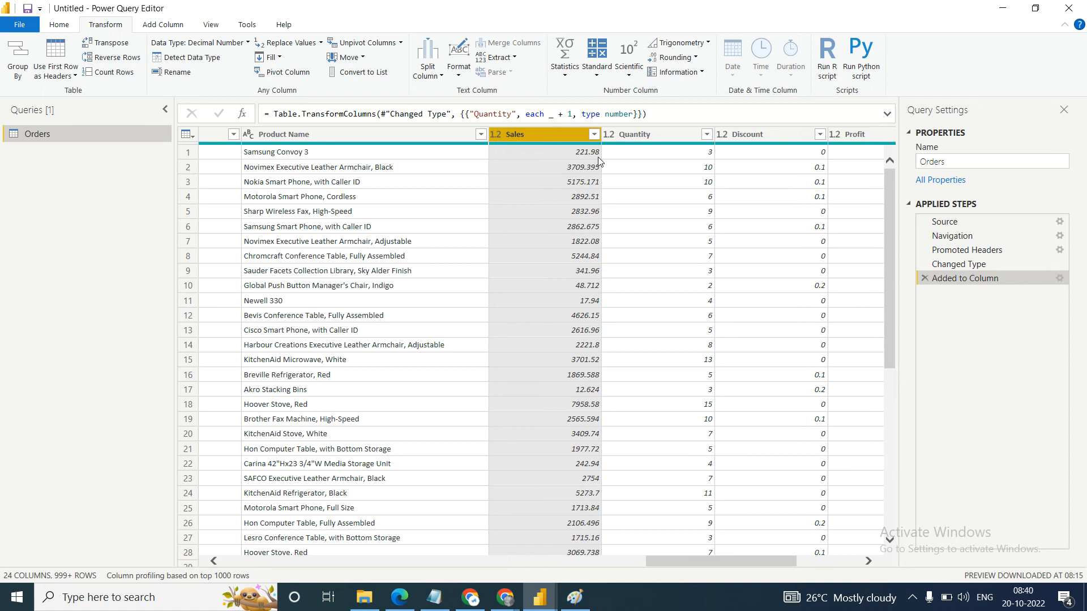
click(696, 58)
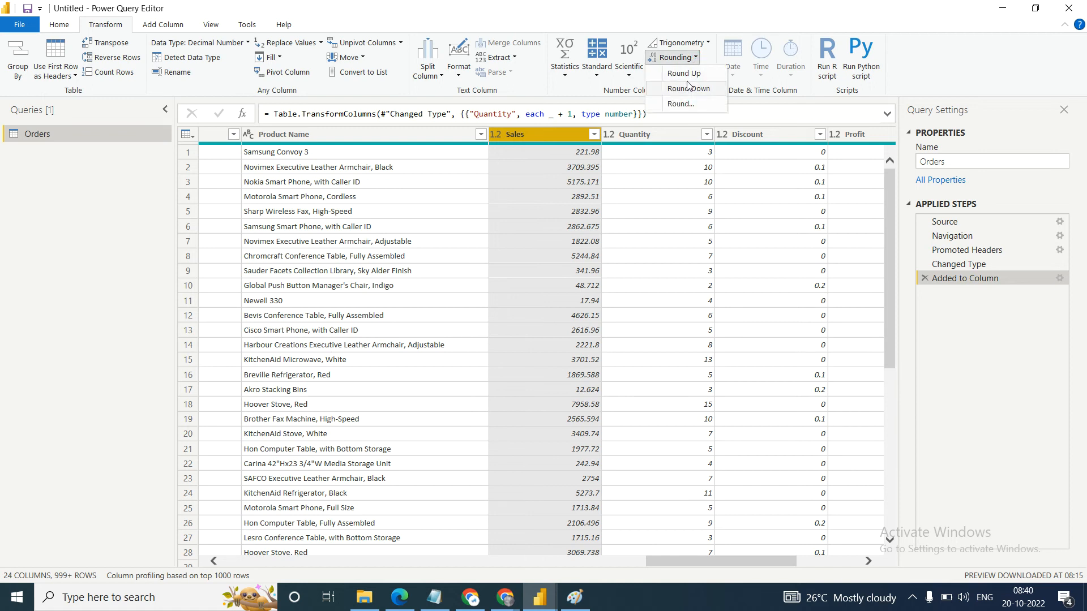
click(684, 74)
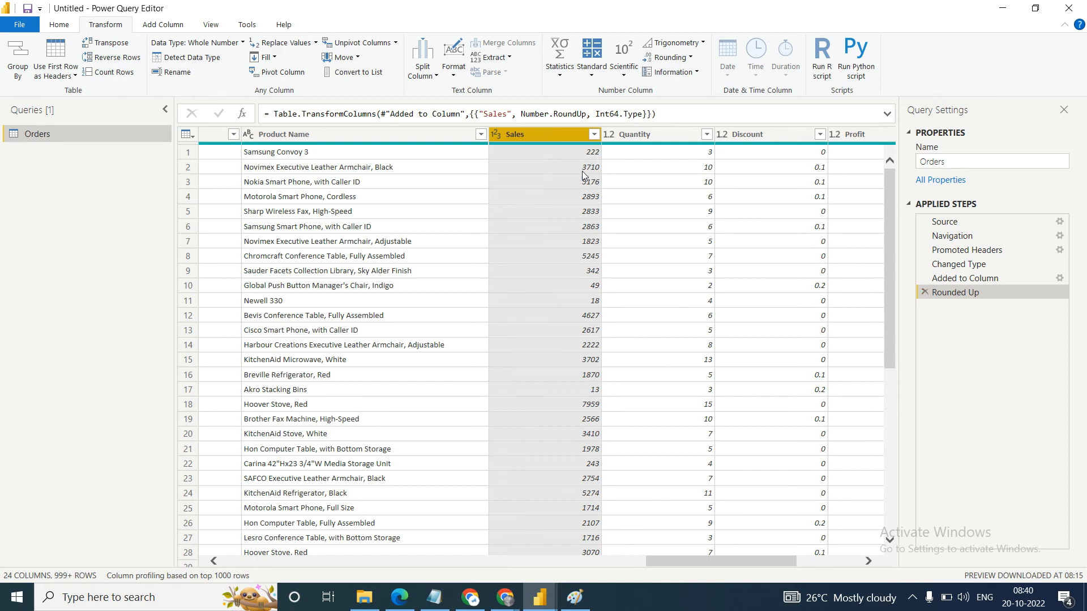
click(925, 293)
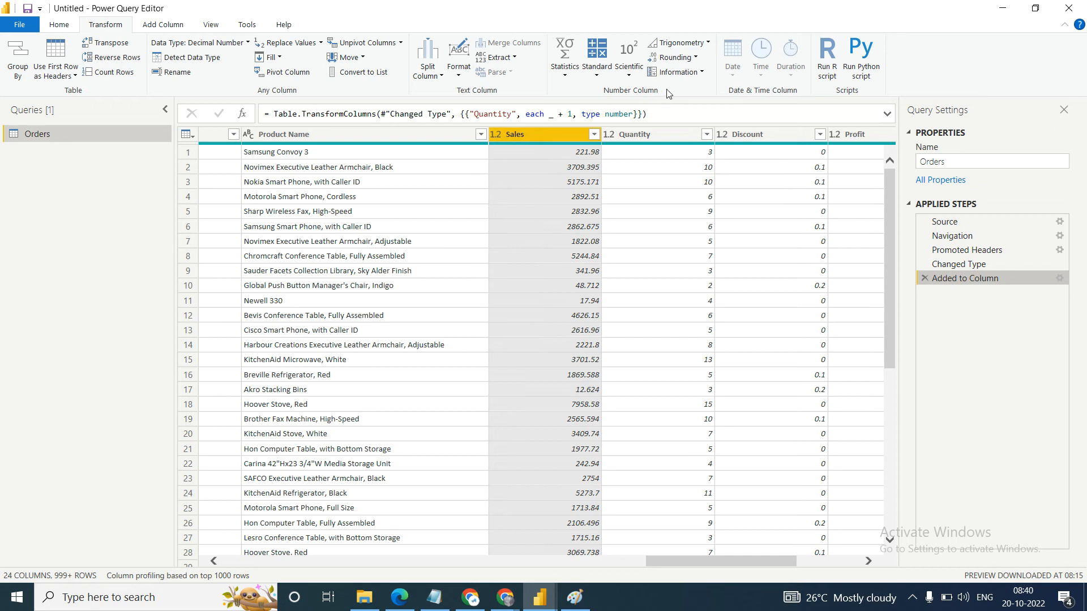
Round the Sales column values of Orders down with the Round Down operation.
click(695, 58)
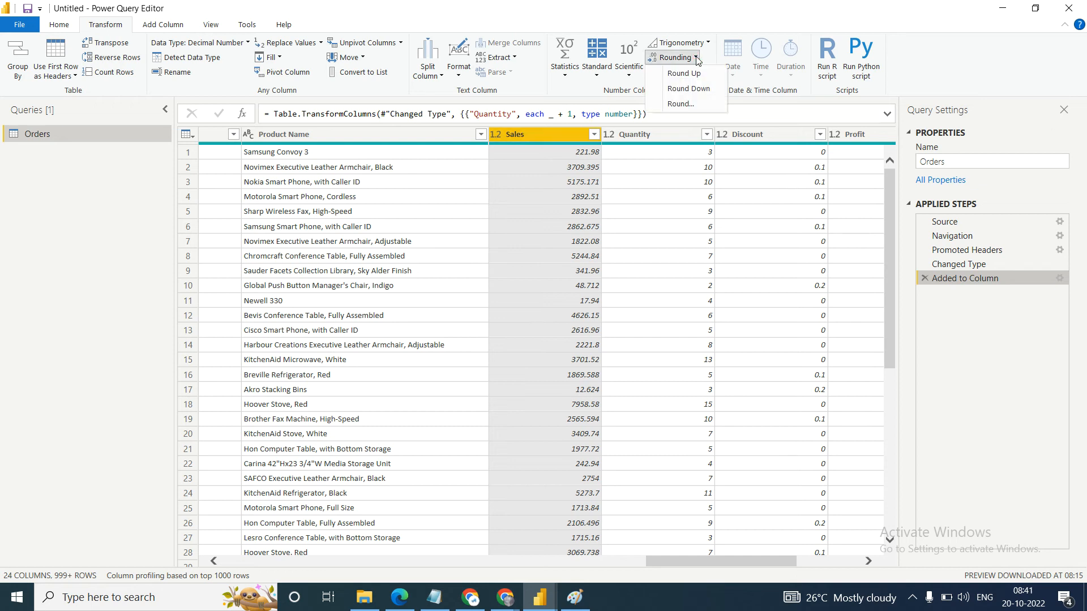
click(687, 91)
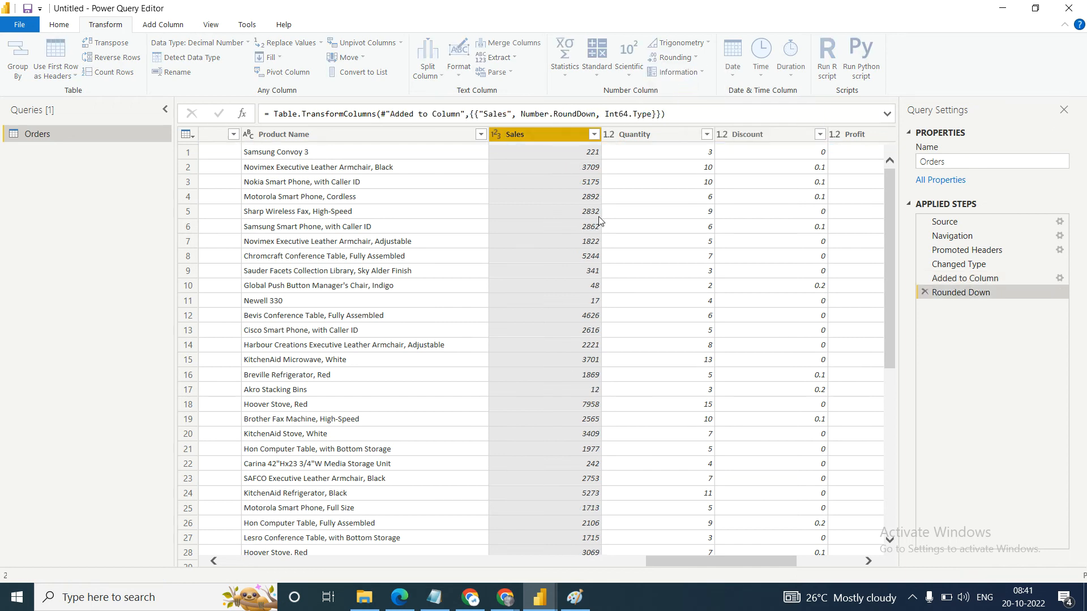
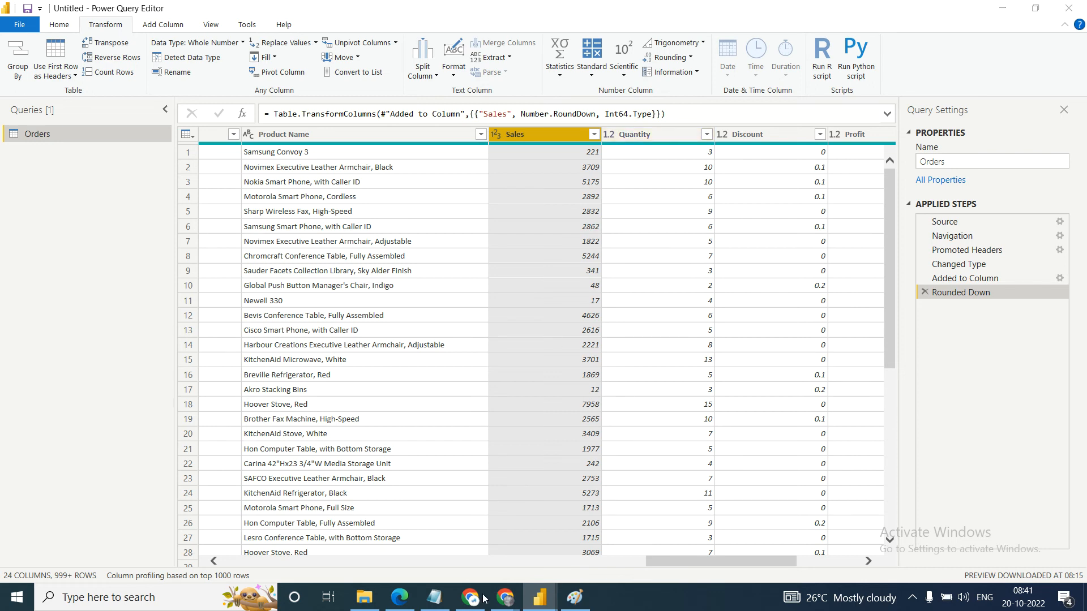
Check the standard functions notes on page 49 of the PDF, and examine the Statistics and Information options in Power Query Editor.
click(403, 600)
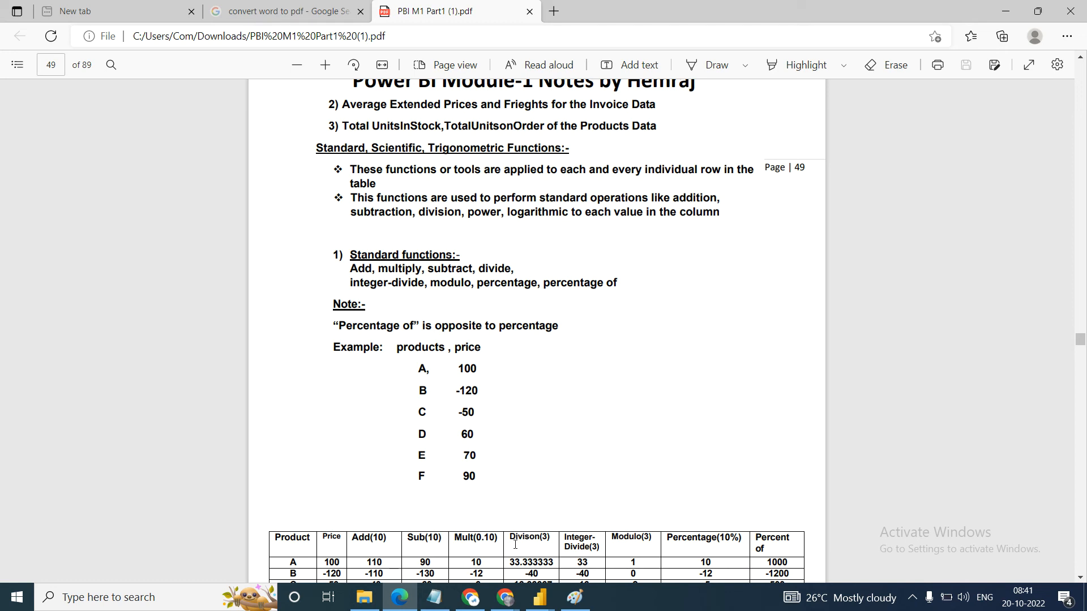
click(539, 598)
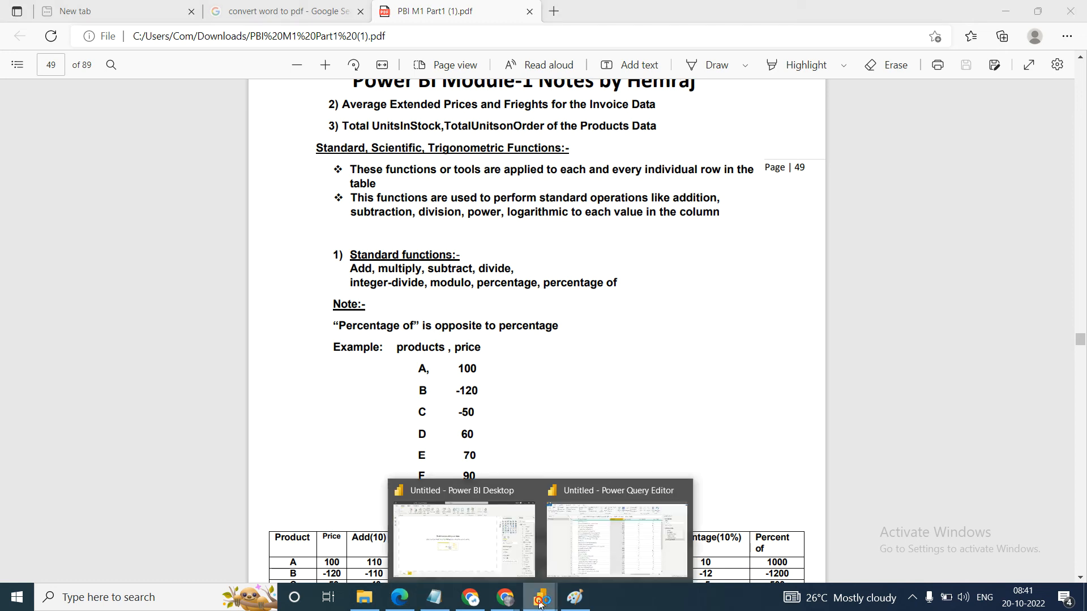
mouse_move(596, 545)
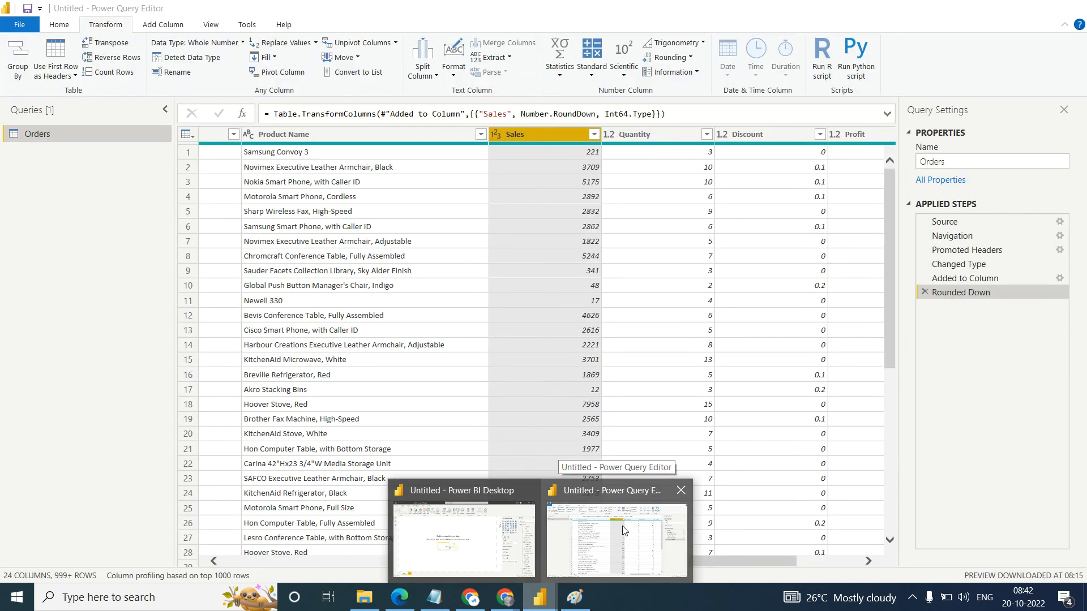
click(623, 526)
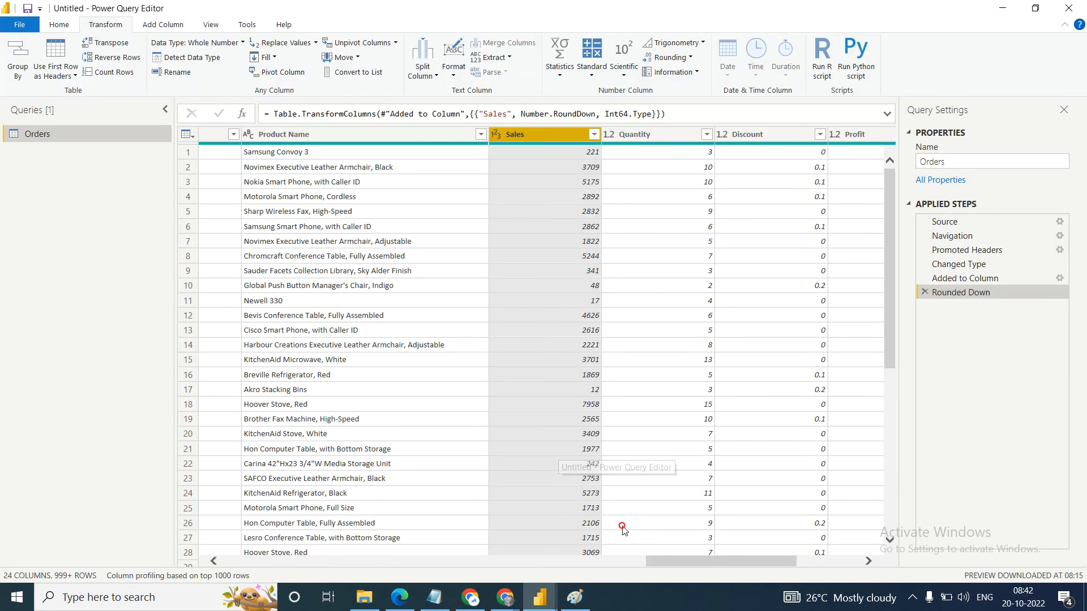
click(560, 75)
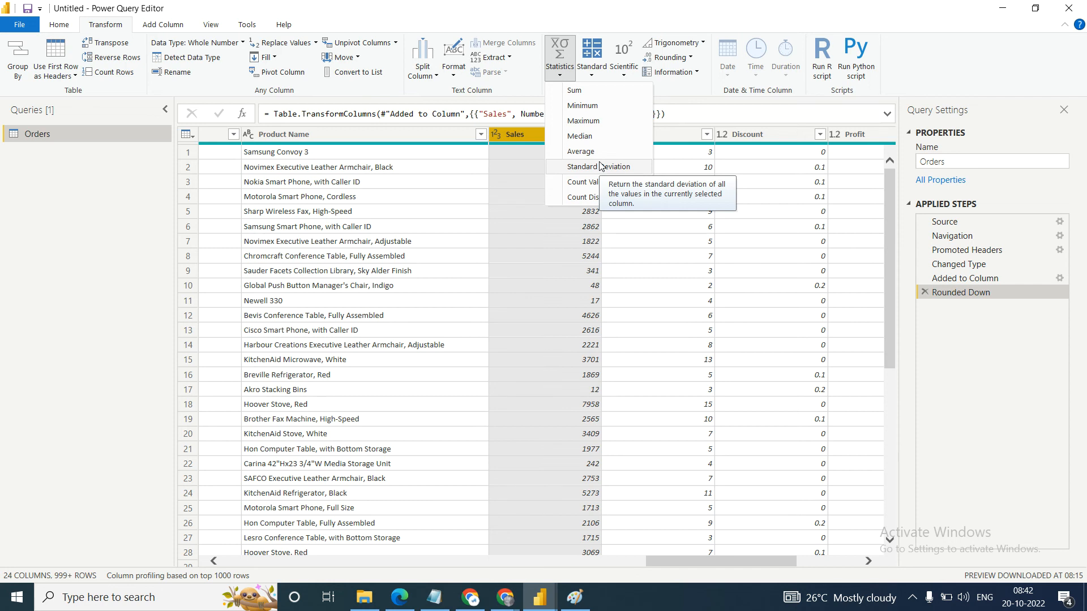
click(937, 34)
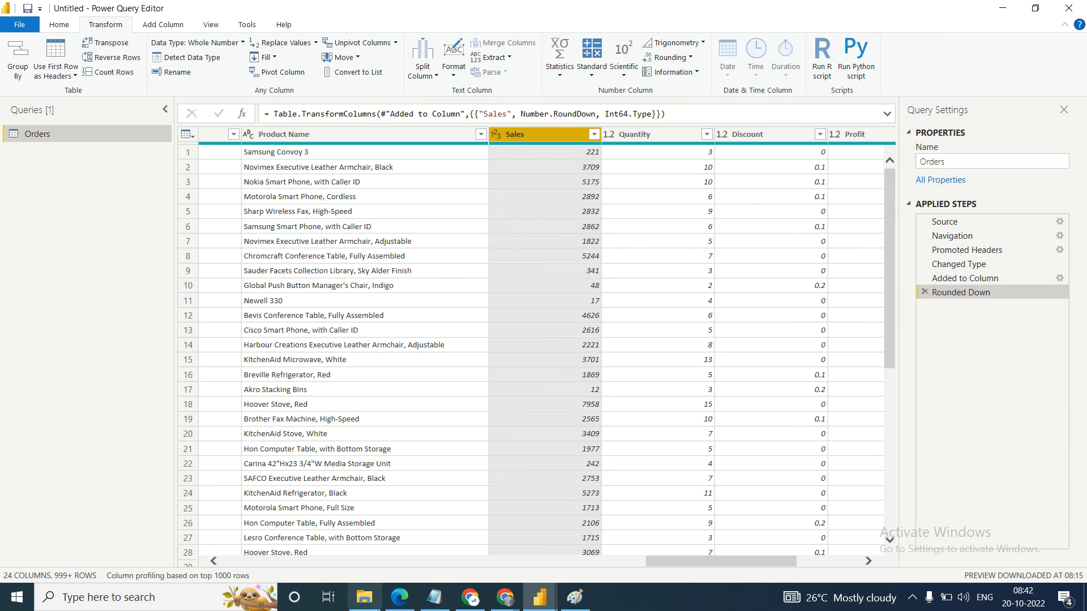
mouse_move(396, 609)
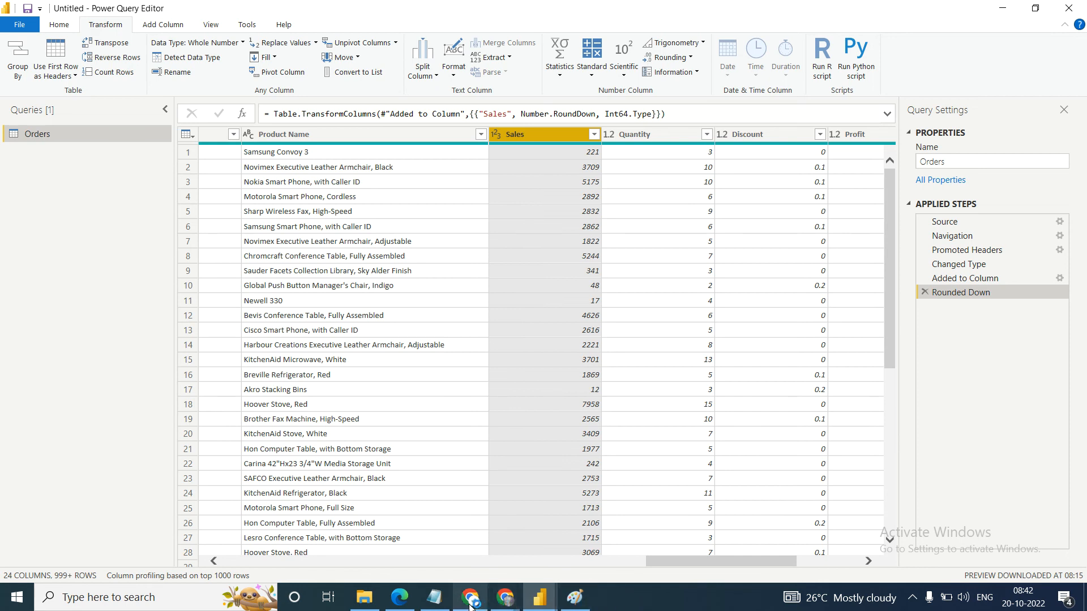
mouse_move(471, 606)
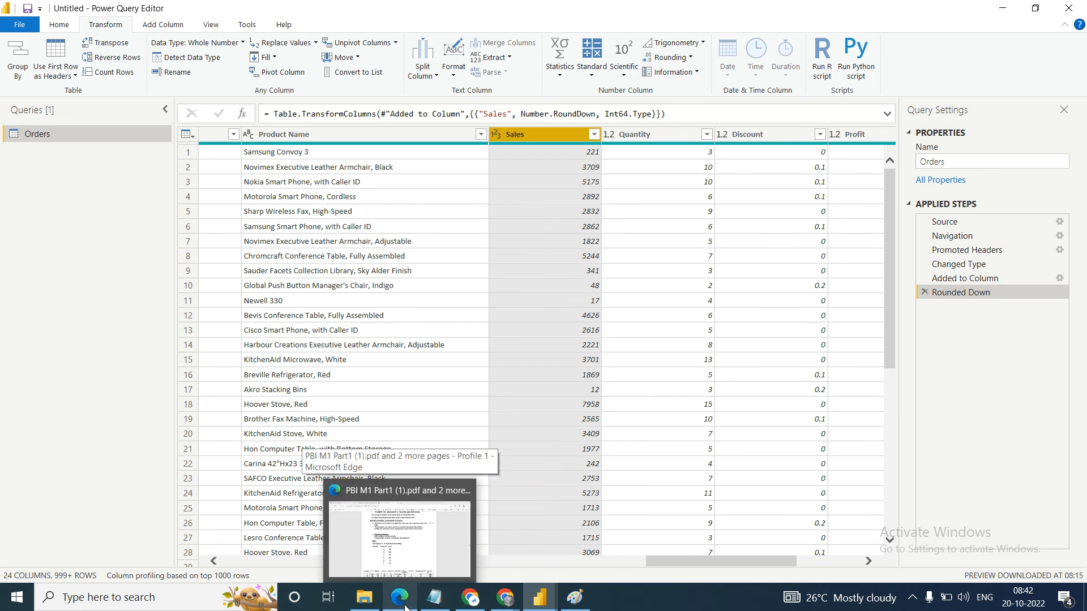
click(698, 74)
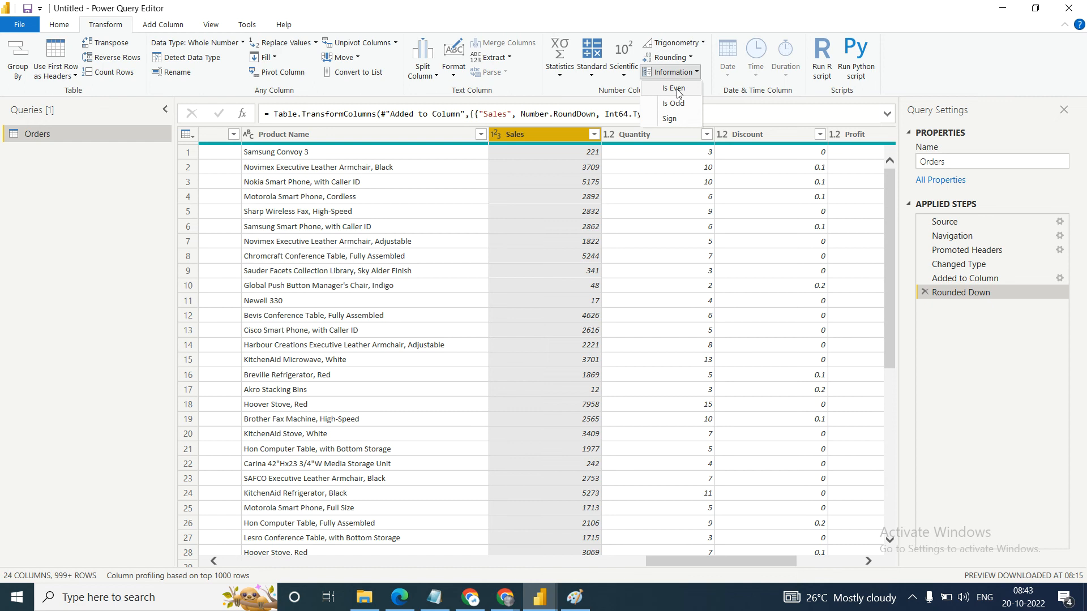
click(675, 89)
Switch to Paint and add the text "2 3 4 56 7" on the canvas, to the right of the sum(Price) heading.
click(587, 599)
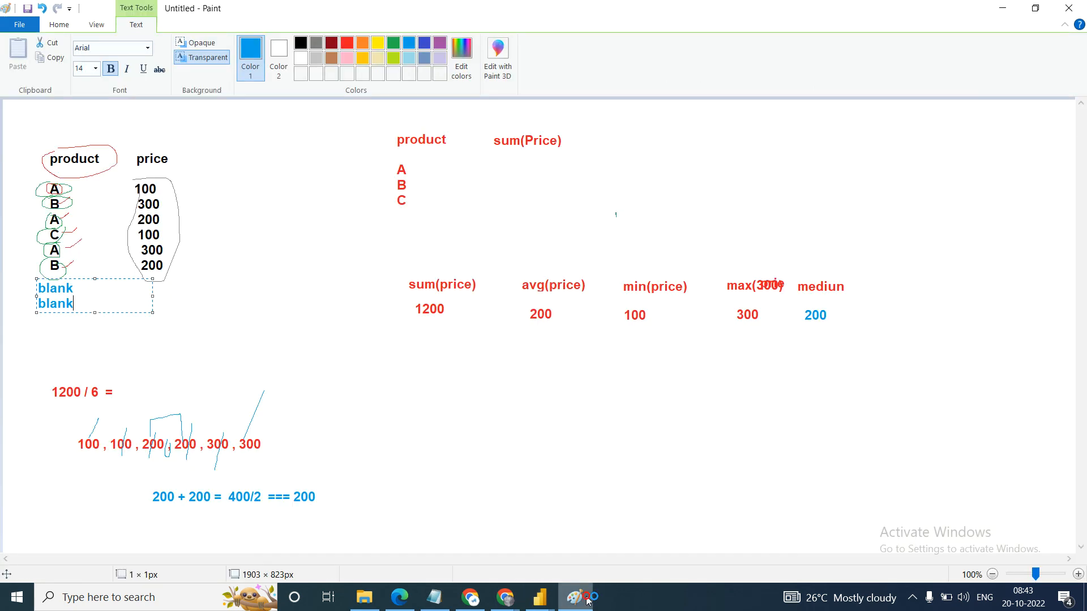
click(60, 24)
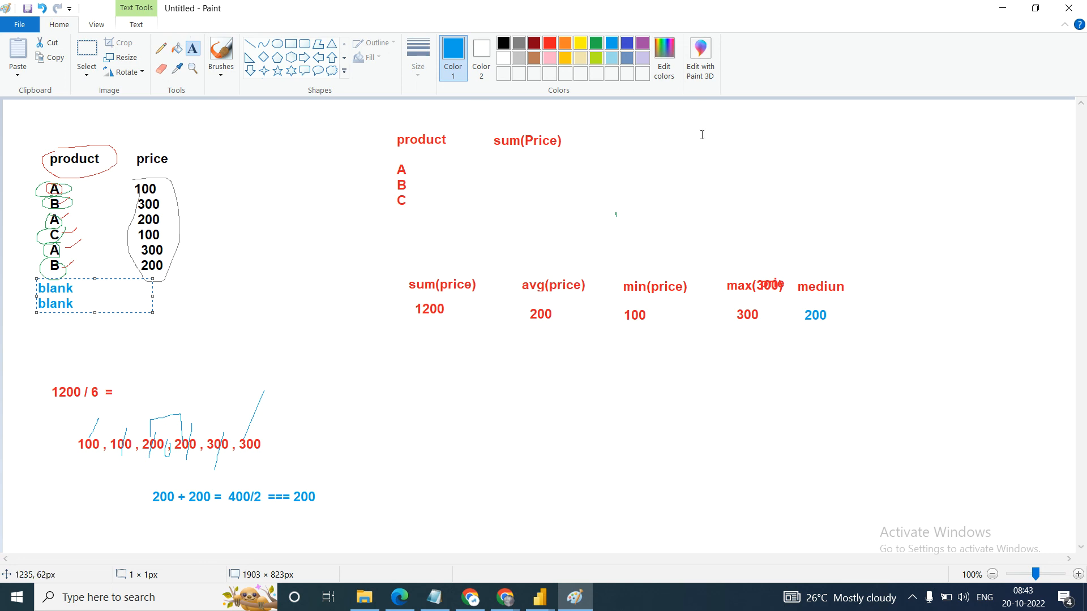
click(659, 123)
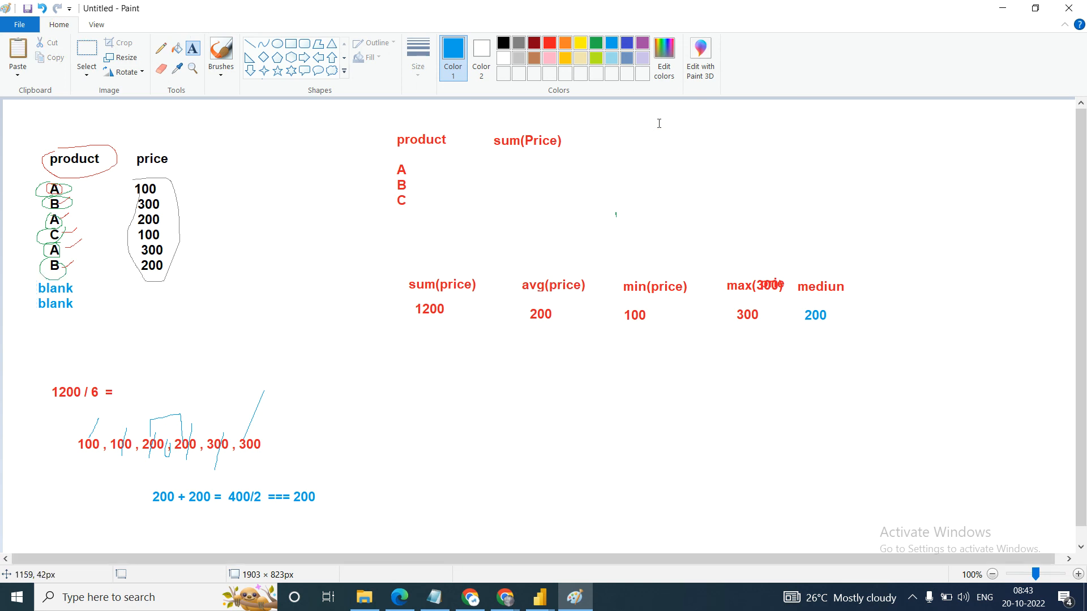
click(659, 124)
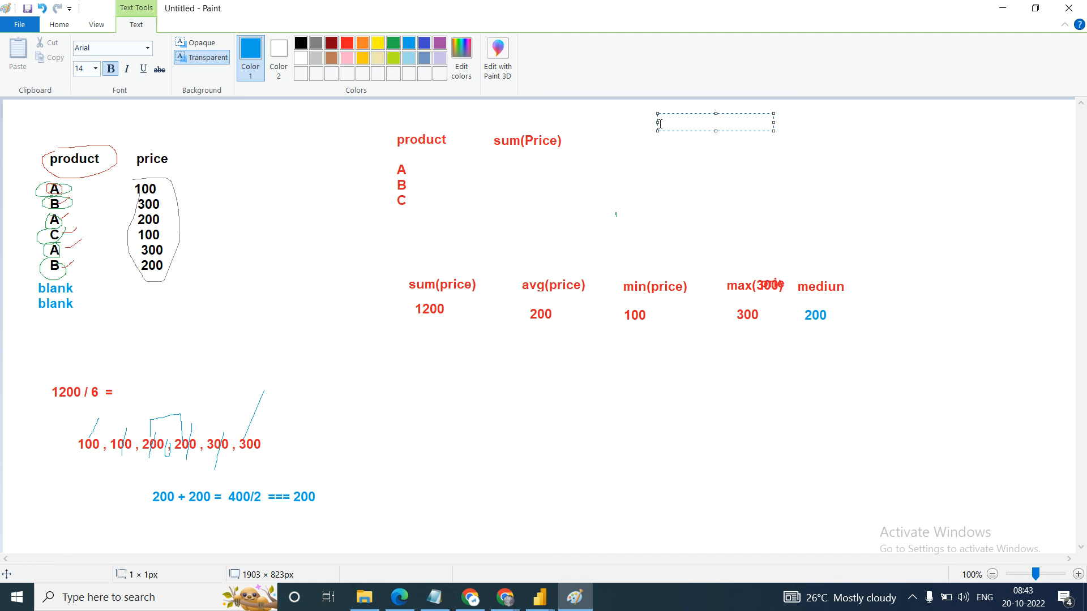
text(2 3 4 56   7)
Add a text note below the number list on the canvas reading "even - 2 4 6 8 10" and "odd - 1 3 5 7 9" on two lines.
click(660, 162)
click(661, 162)
text(even  )
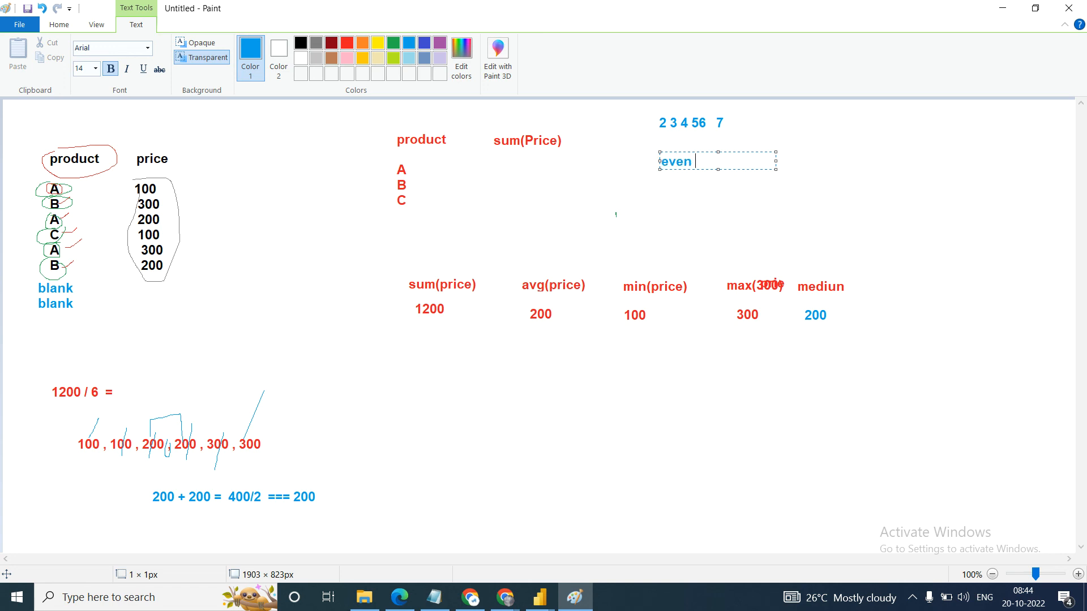
text(-  2  4  6  8 10)
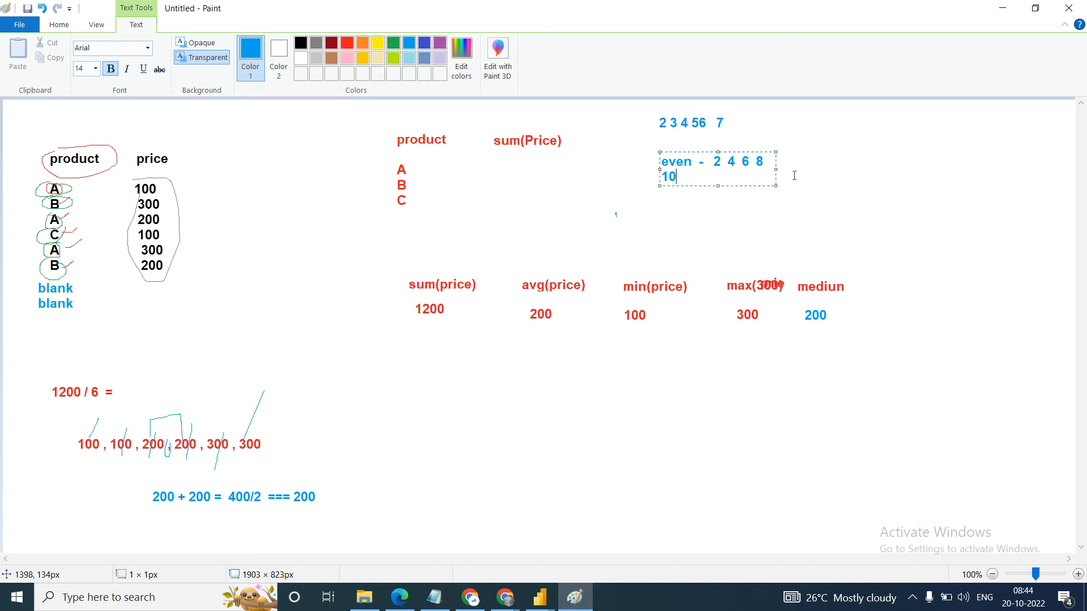
drag(775, 168, 988, 162)
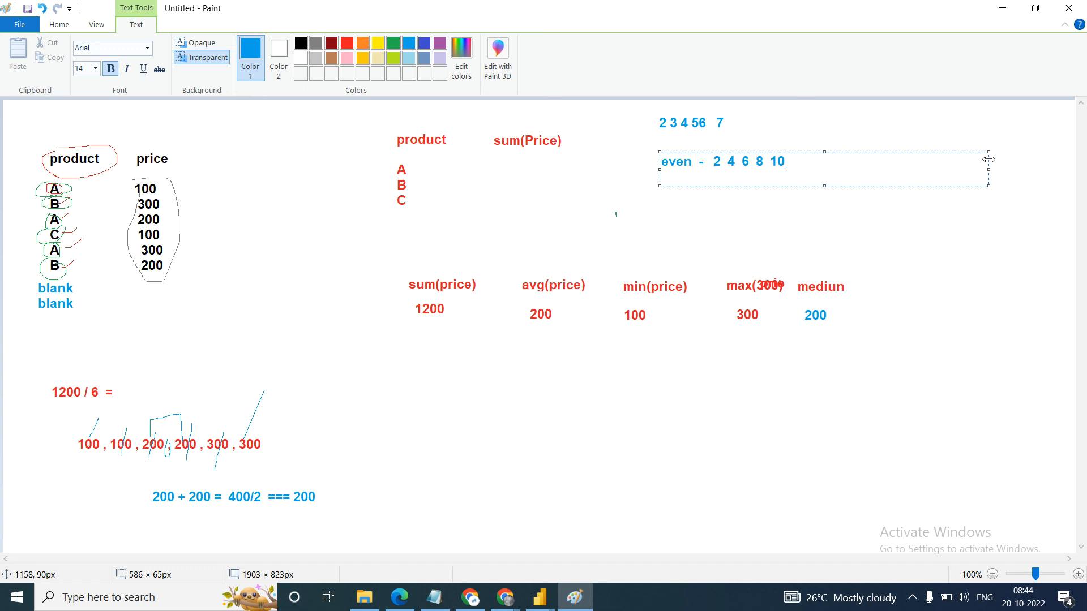
text(odd -)
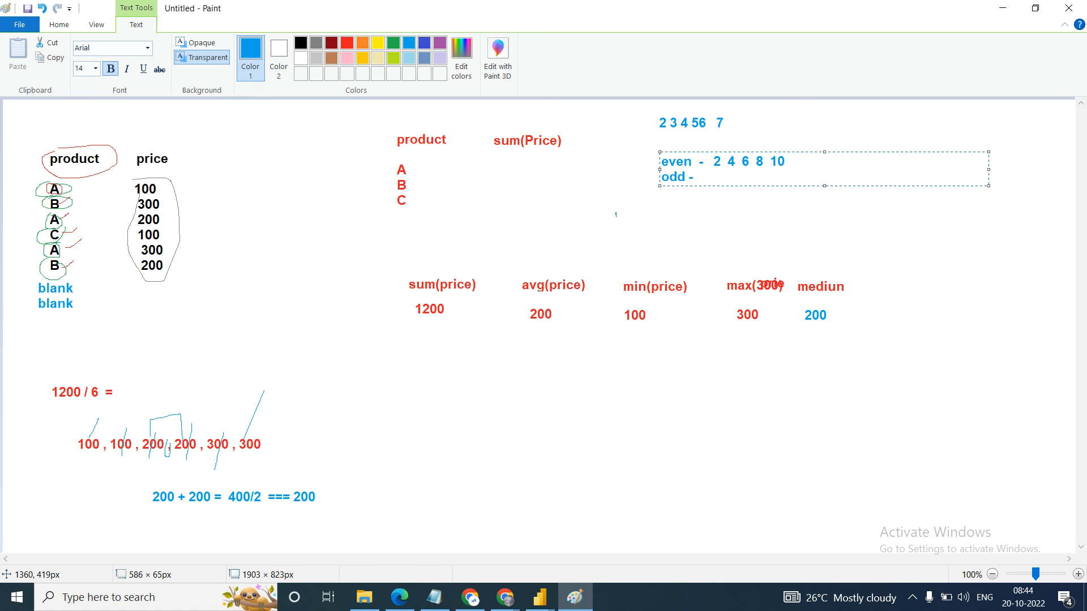
text( 1 3 5 7 9)
Switch to Power Query Editor, try the Is Even check on the Sales column of Orders, and remove the resulting applied step.
click(540, 597)
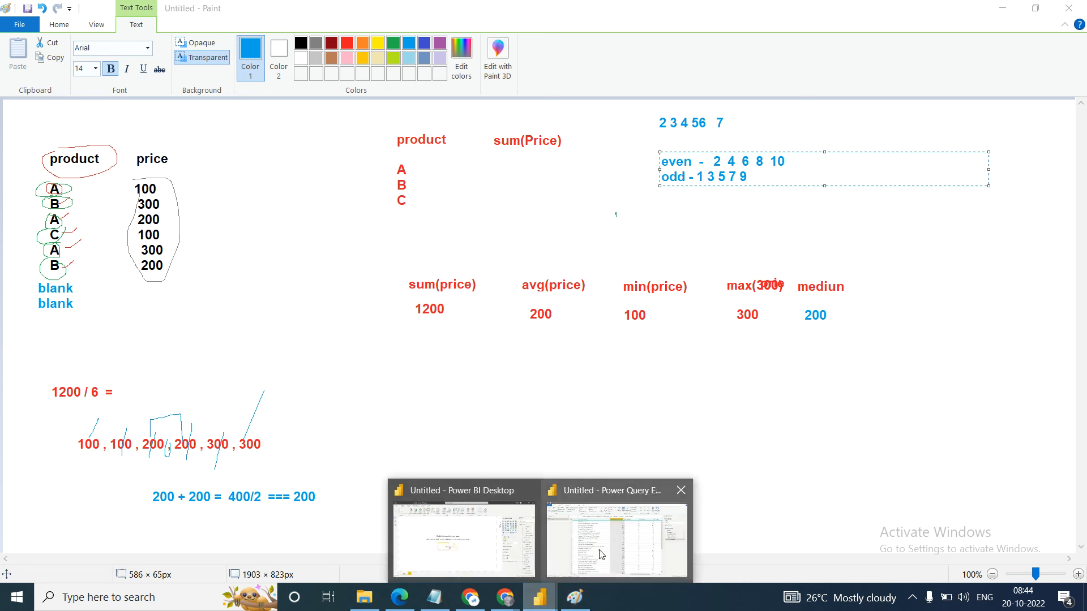
click(578, 568)
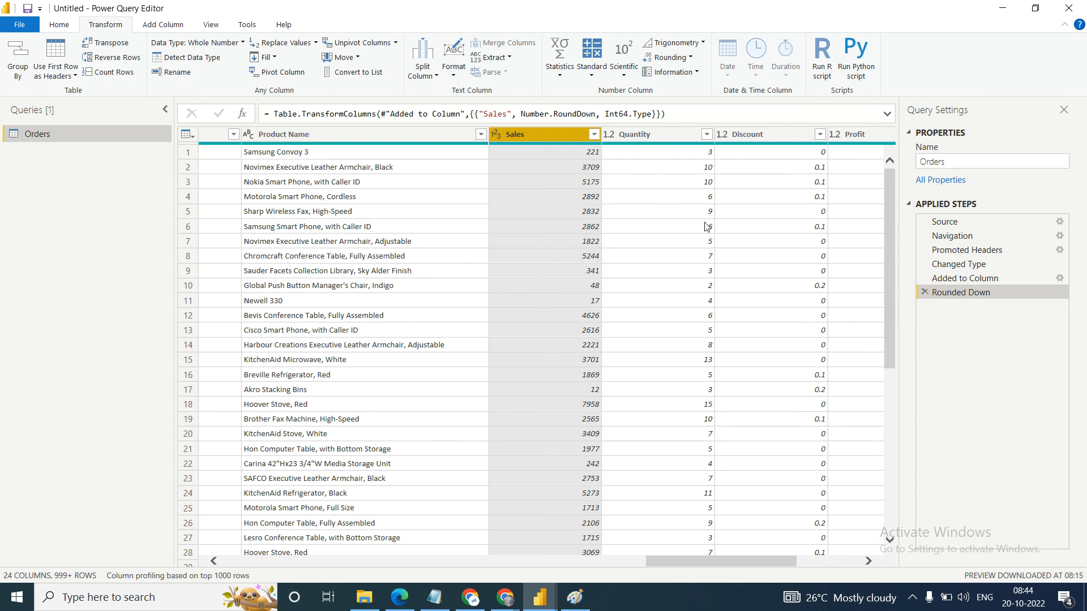
click(696, 72)
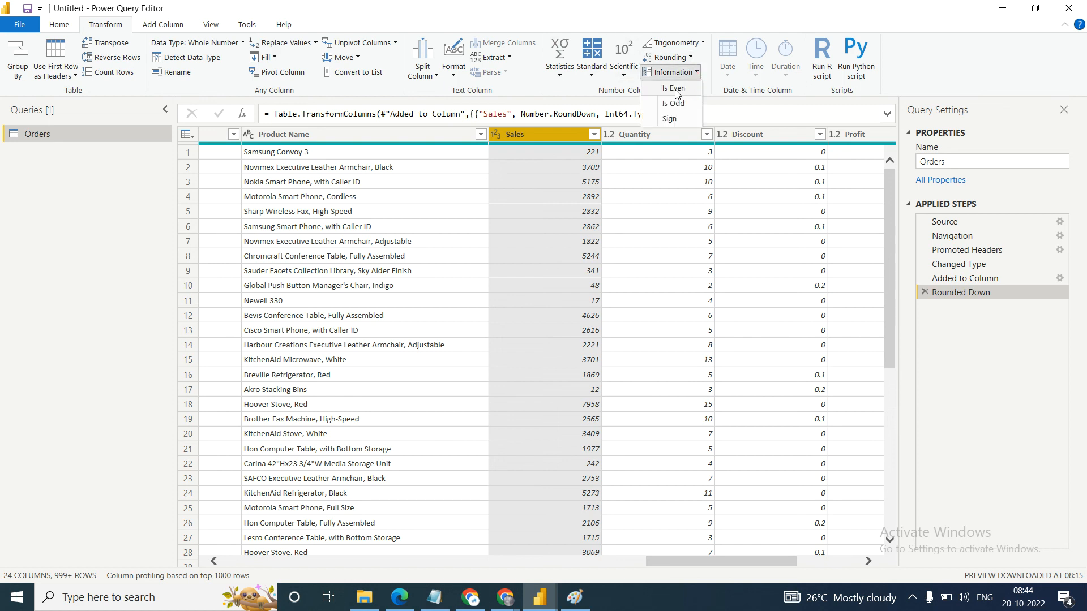
click(674, 89)
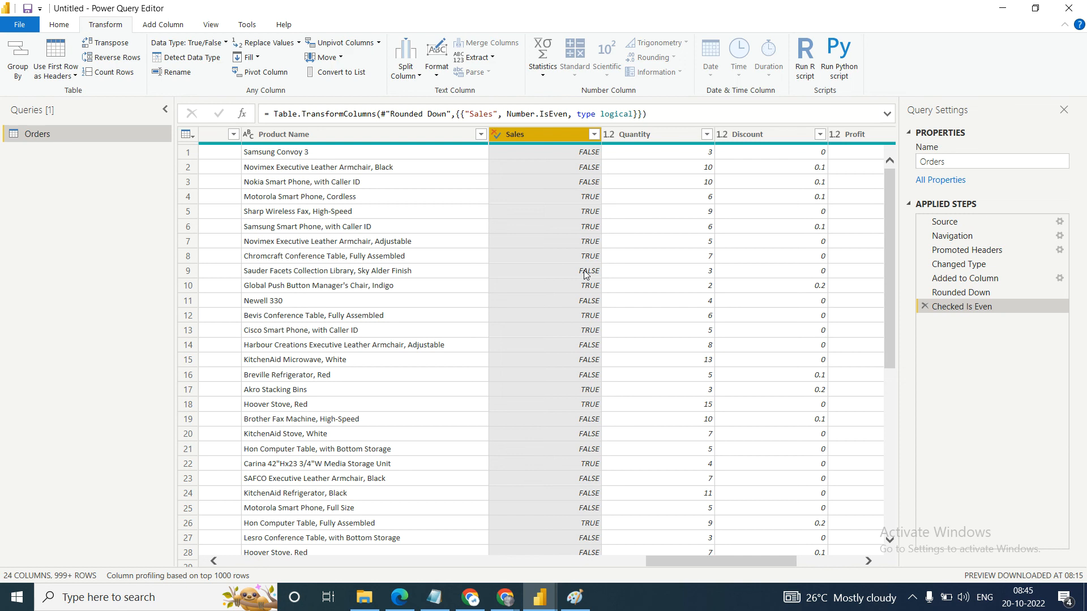
click(925, 307)
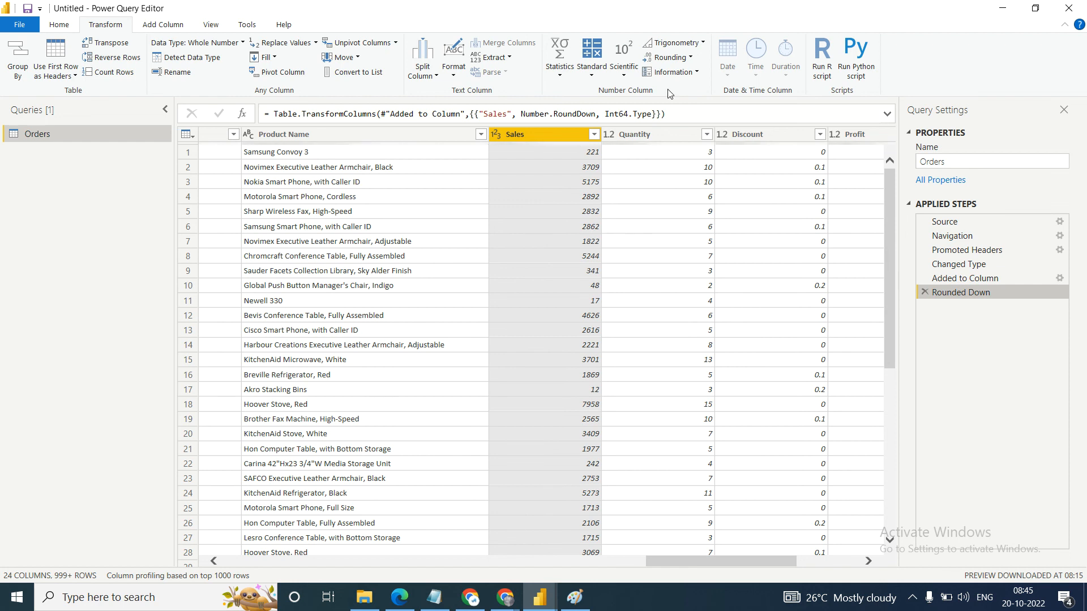
Try the Is Odd check on the rounded Sales column, and remove the resulting applied step.
click(672, 72)
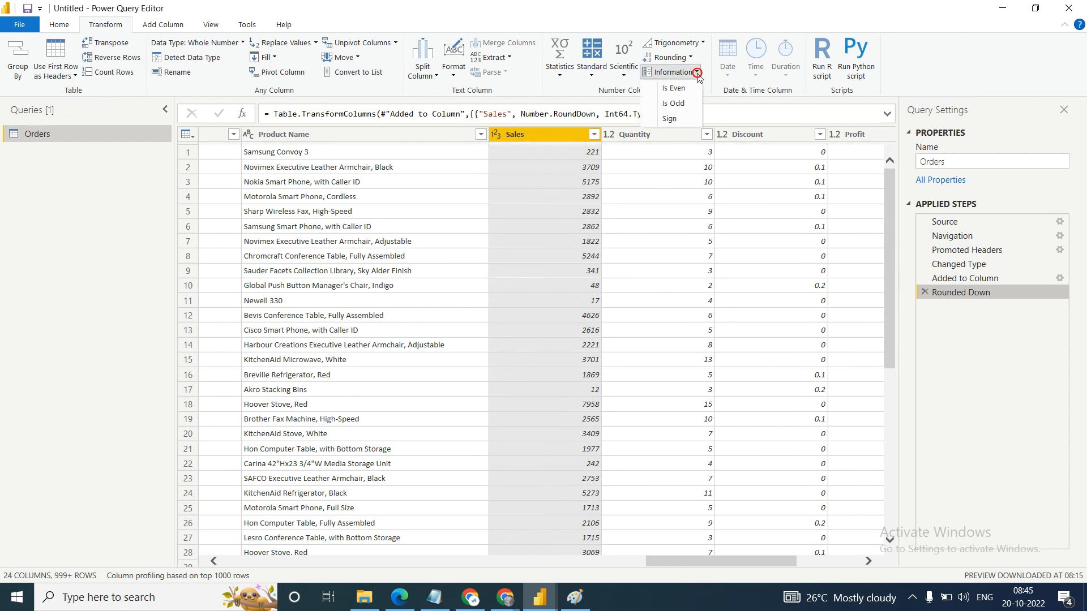
click(675, 104)
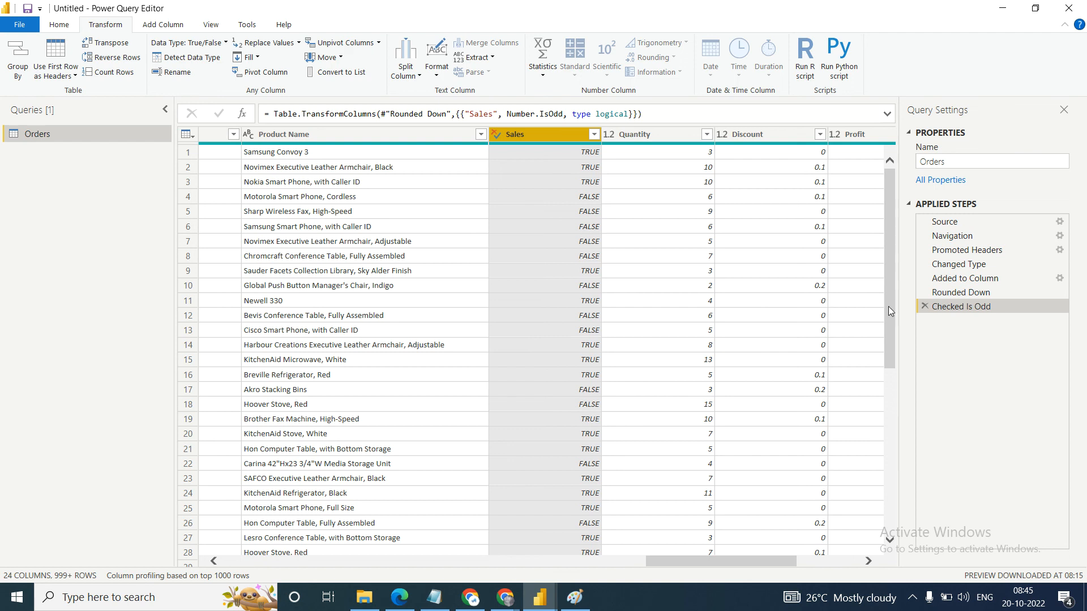
click(925, 307)
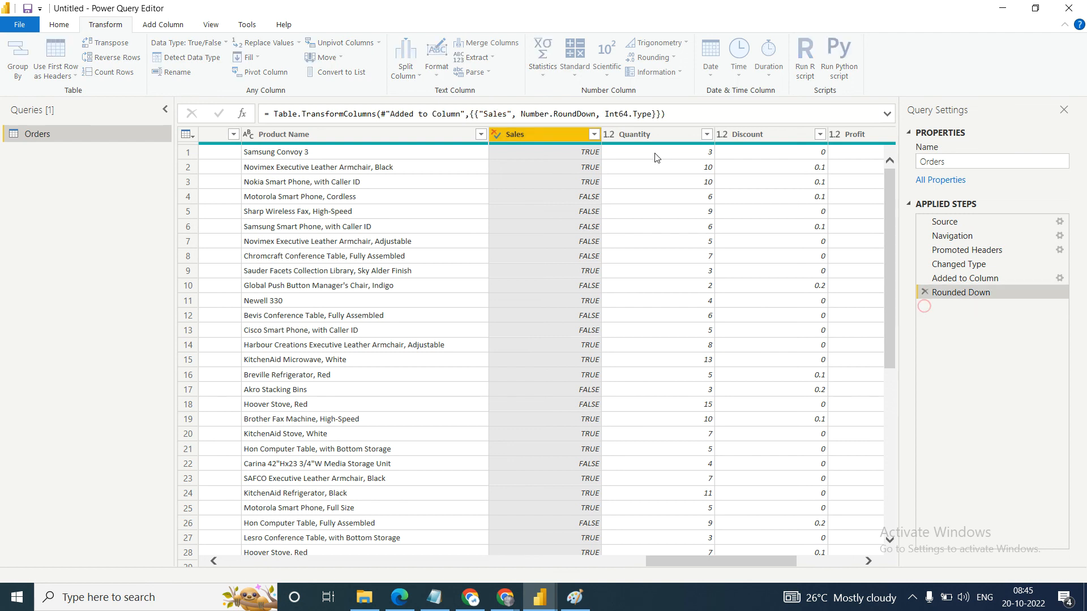
Try extracting the Sign of the Profit column values, and remove the resulting applied step.
click(692, 73)
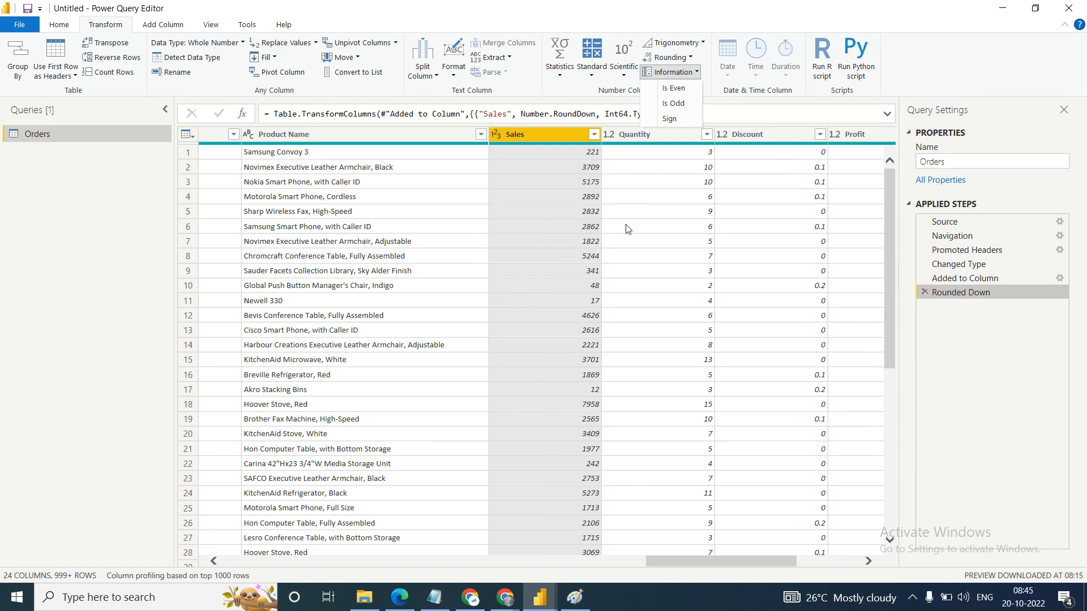
click(681, 561)
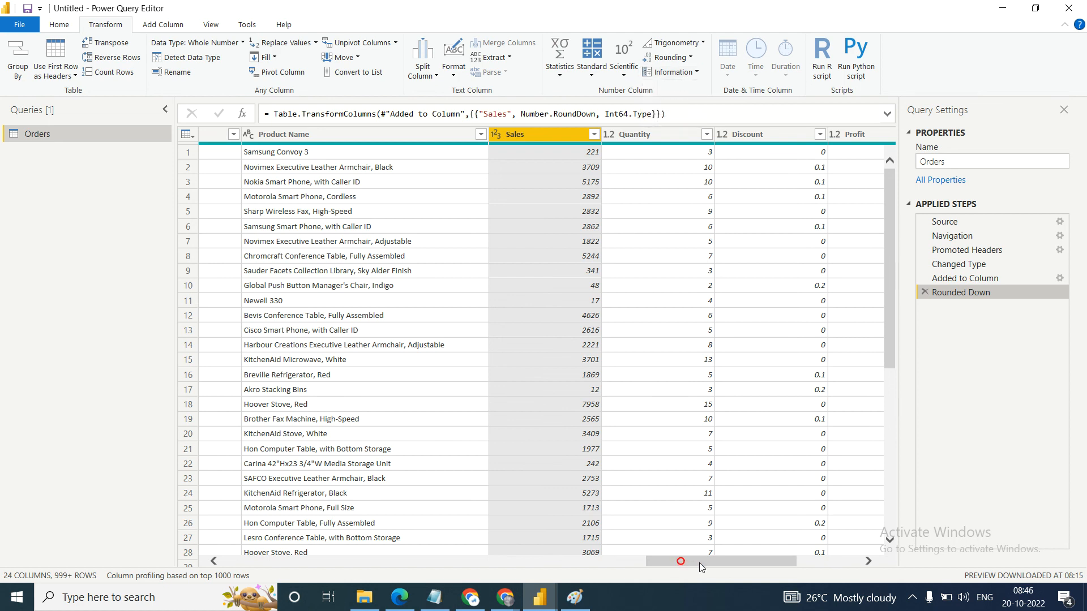
drag(724, 564, 776, 564)
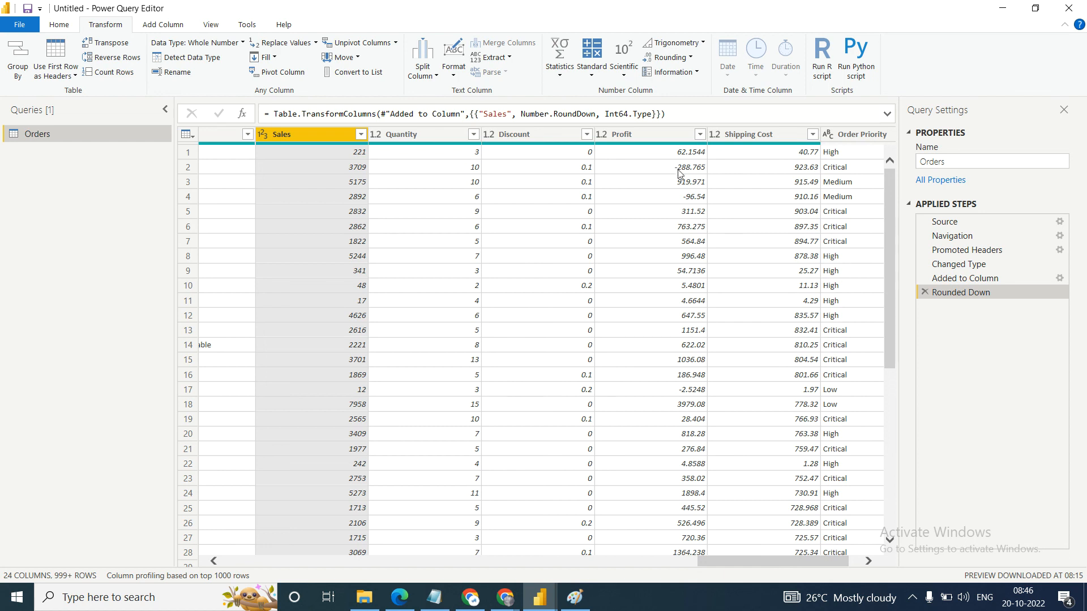
click(644, 131)
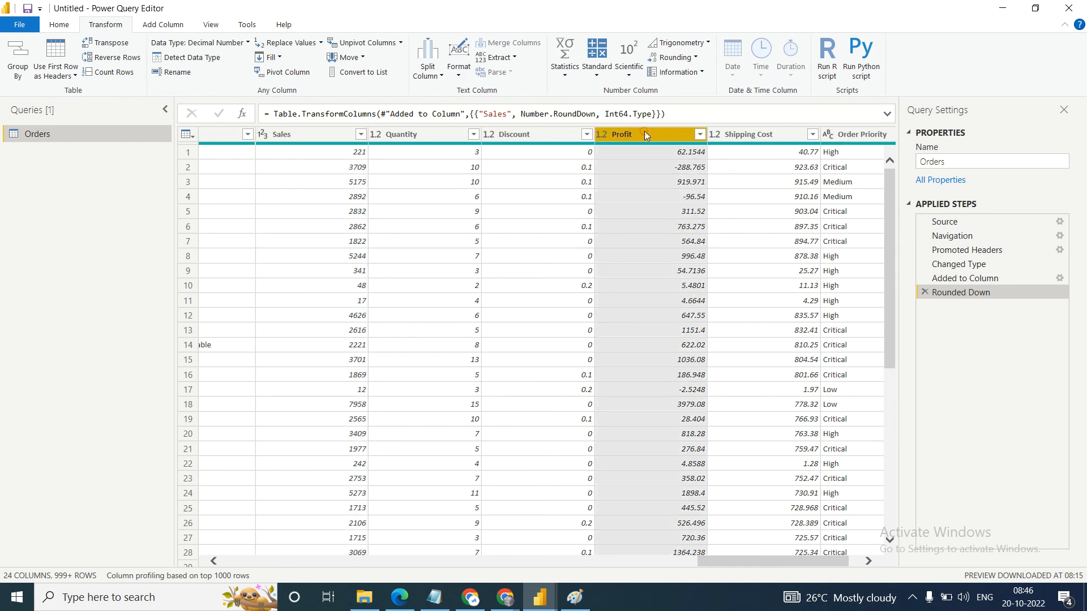
click(702, 72)
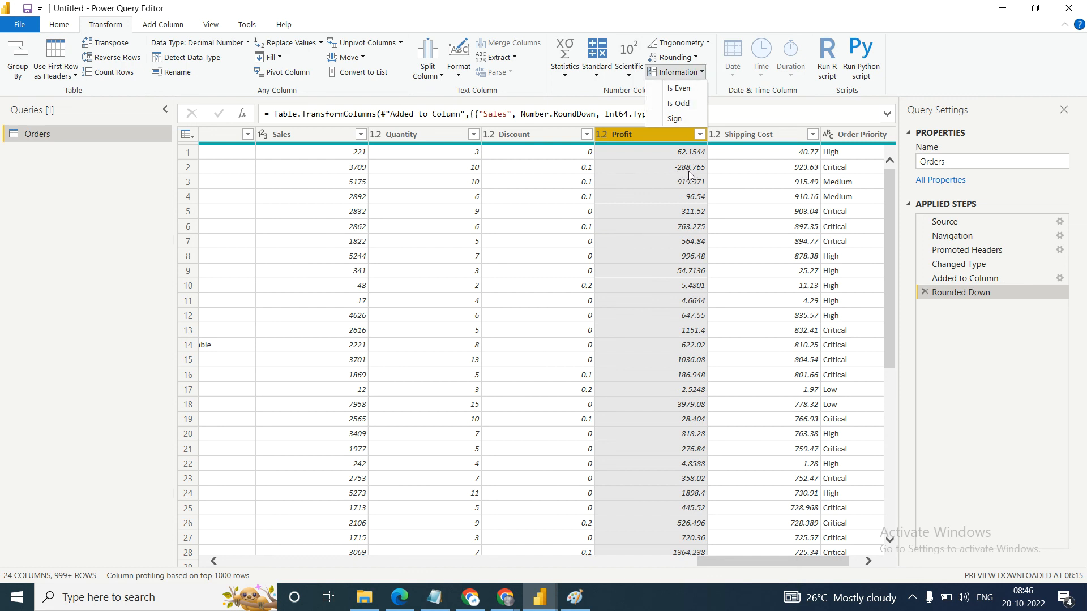
click(673, 119)
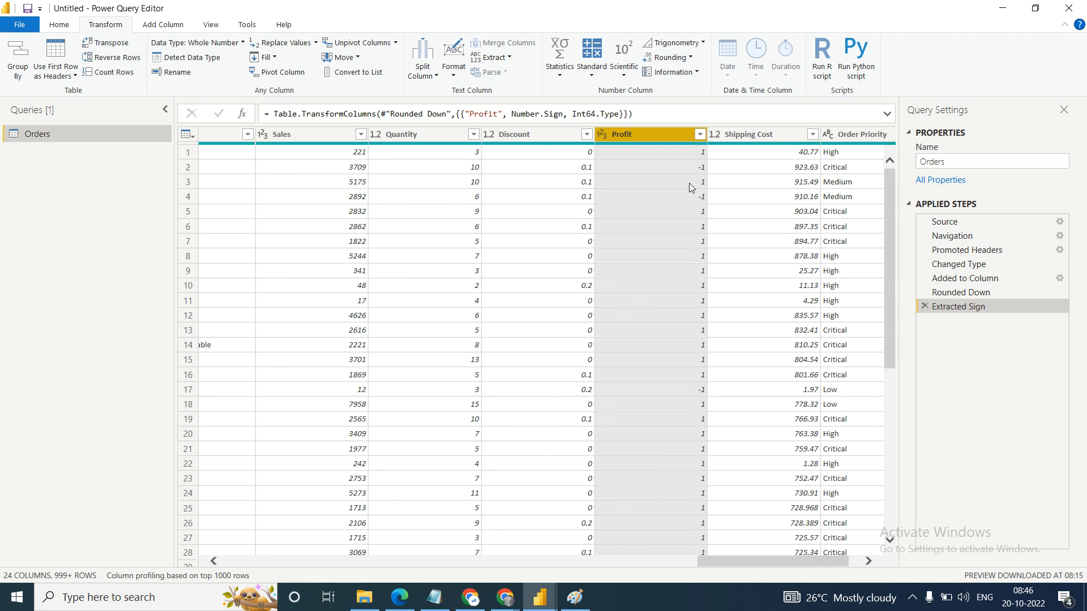
click(926, 309)
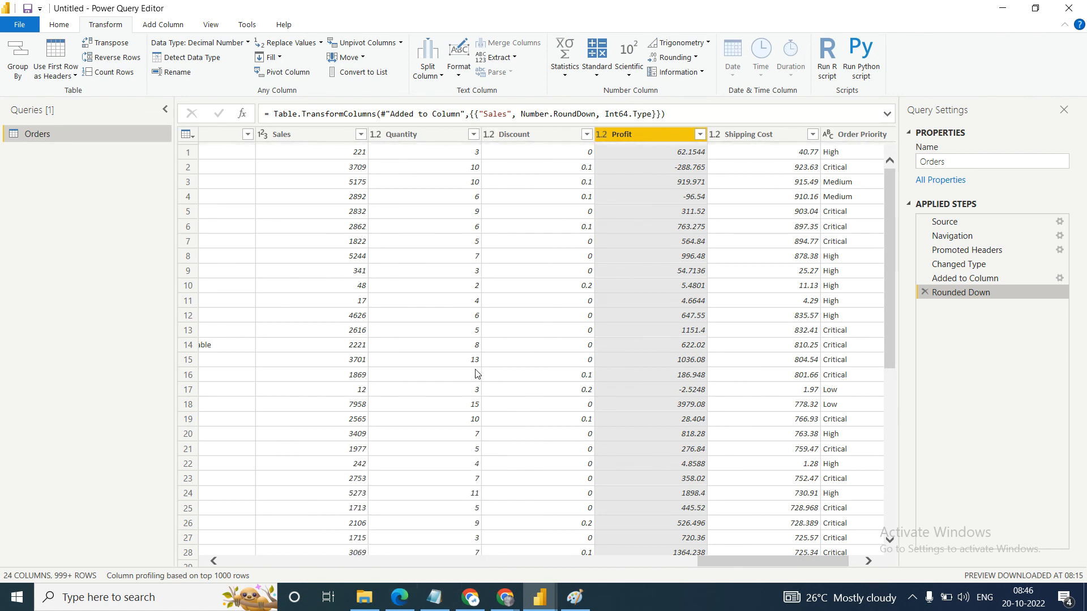
Switch to the PDF notes in Edge and review pages 49 to 52, covering scientific, trigonometric, rounding and information functions and the assignment task.
click(398, 600)
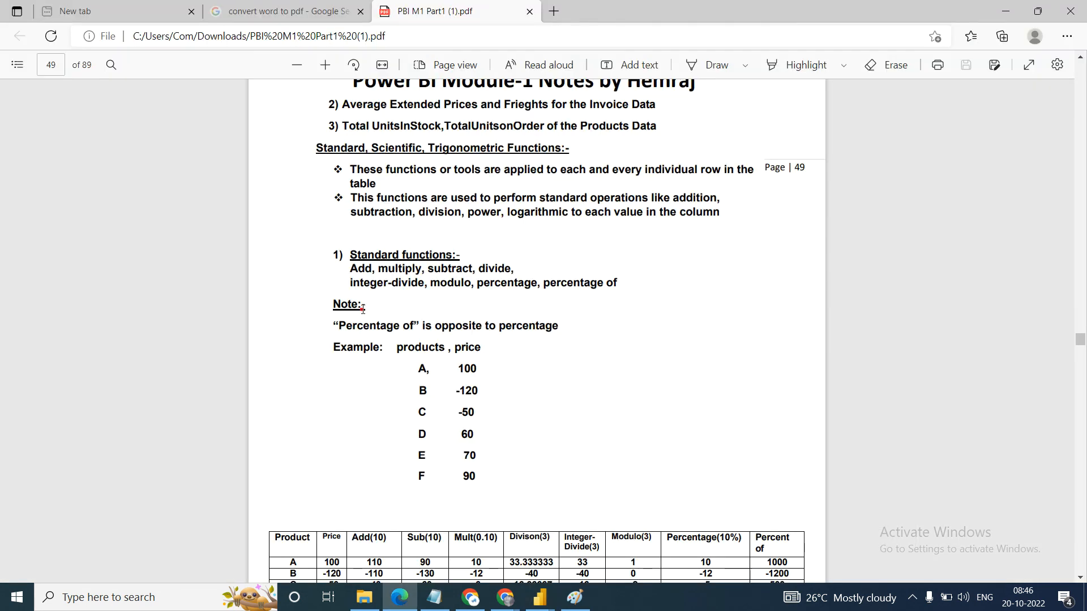
scroll(363, 309, down, 5)
scroll(363, 309, down, 4)
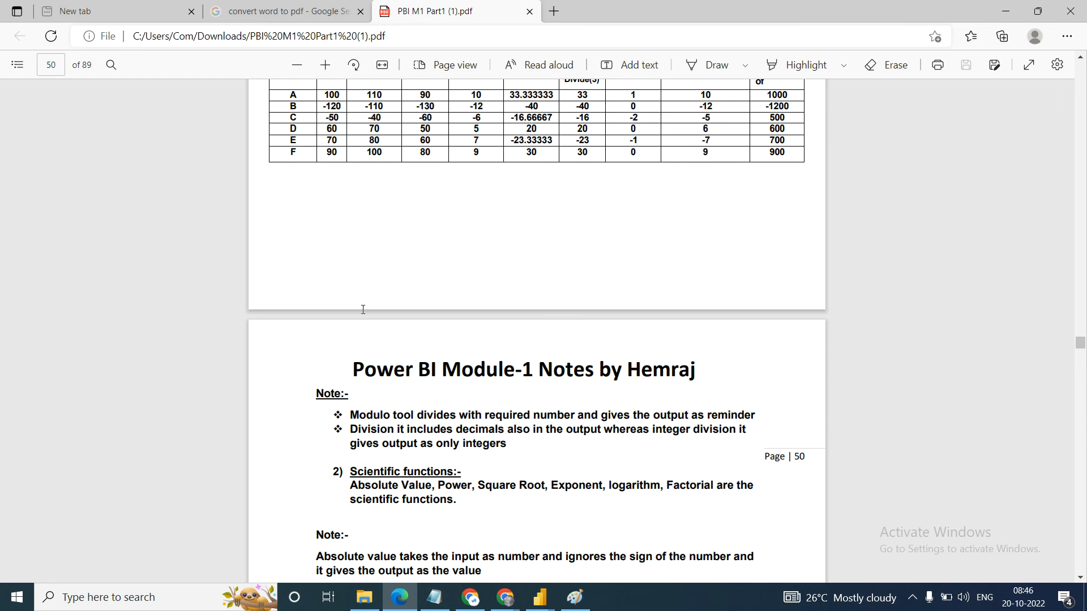
scroll(363, 309, down, 9)
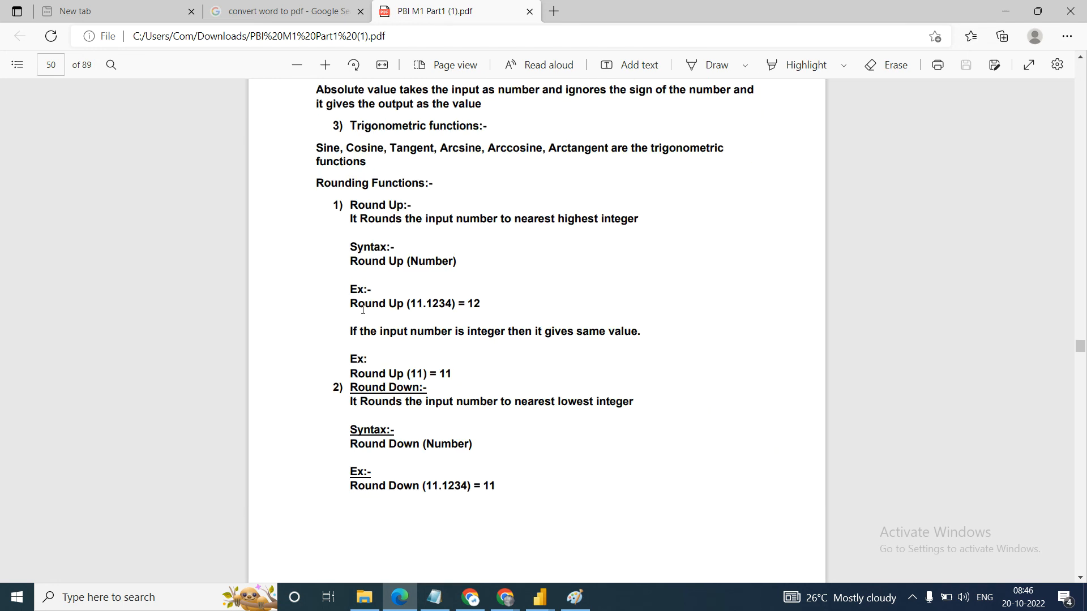
scroll(363, 309, down, 6)
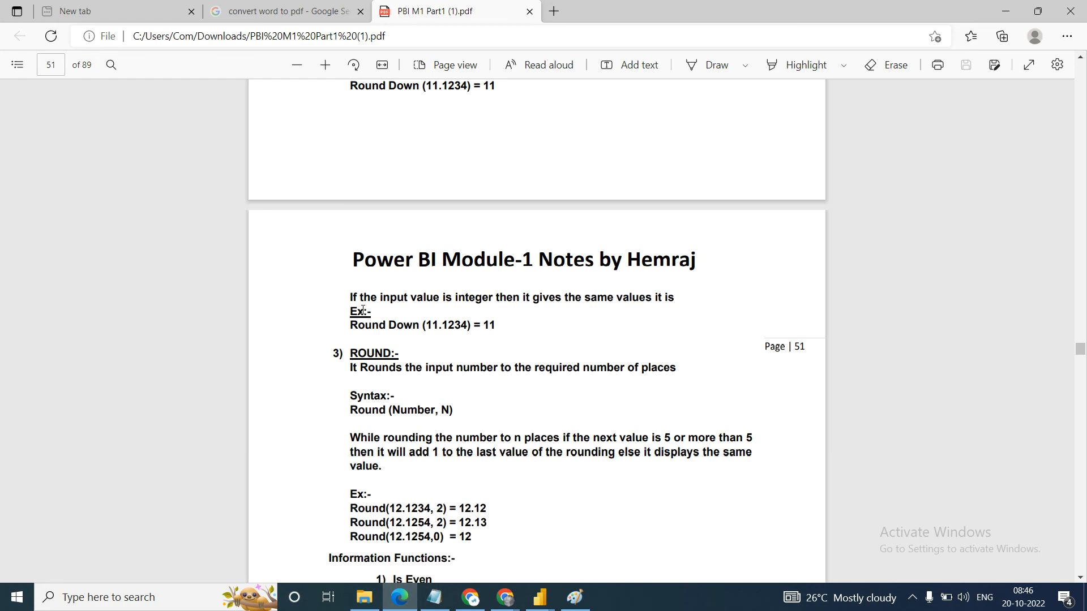
scroll(363, 309, down, 4)
scroll(363, 309, down, 1)
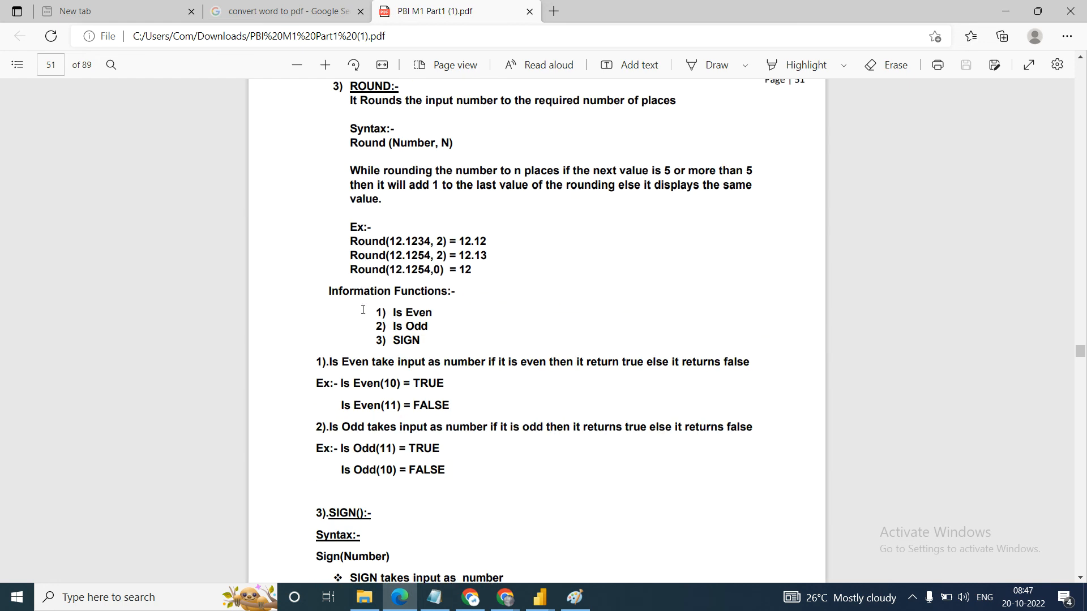
scroll(363, 309, down, 1)
scroll(363, 309, down, 1)
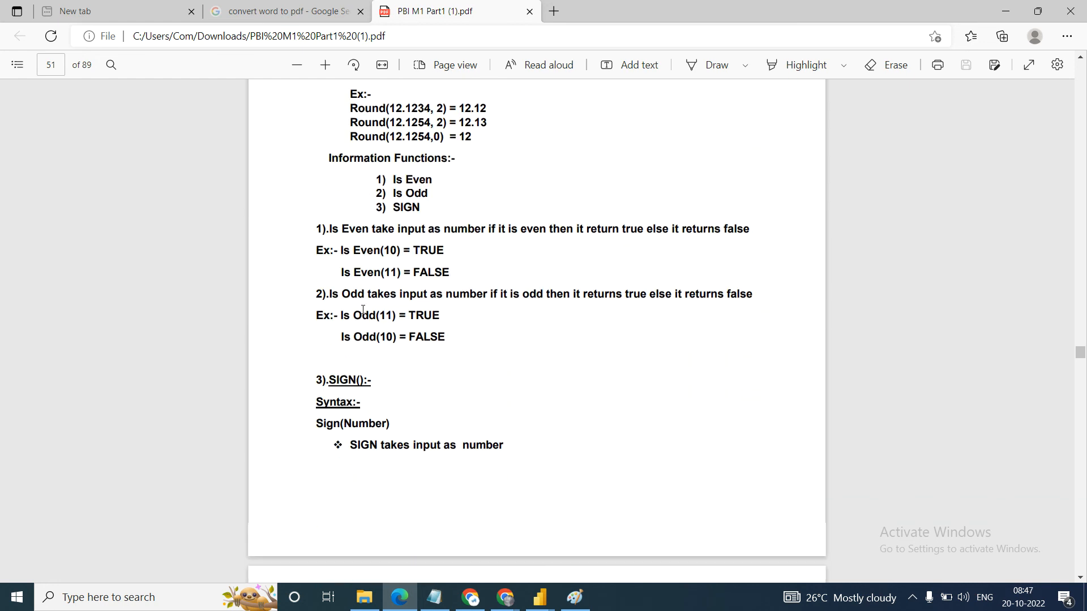
scroll(363, 309, down, 6)
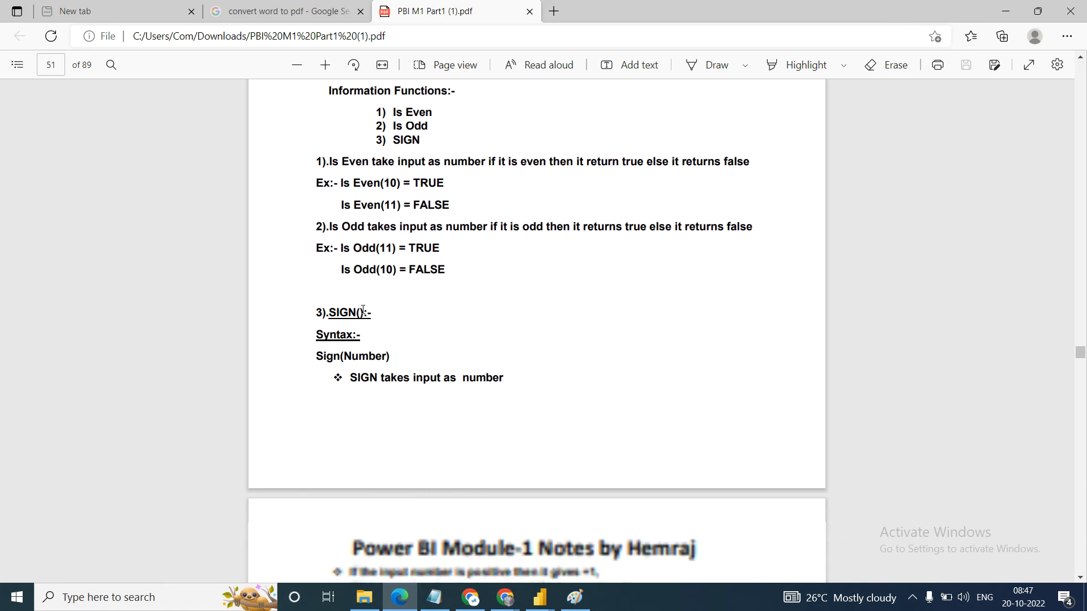
scroll(363, 310, down, 5)
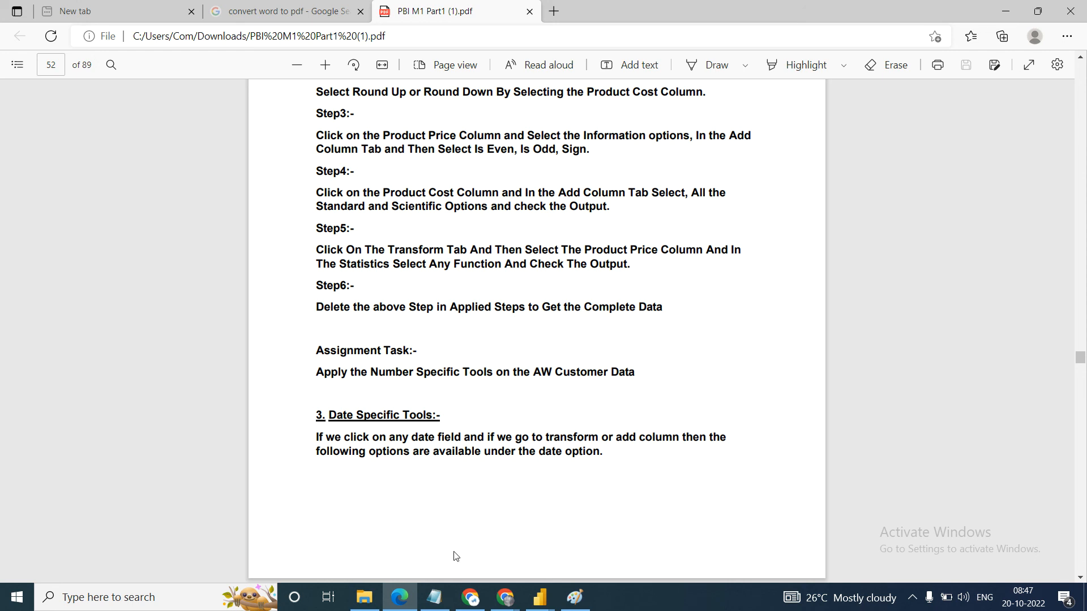
click(911, 602)
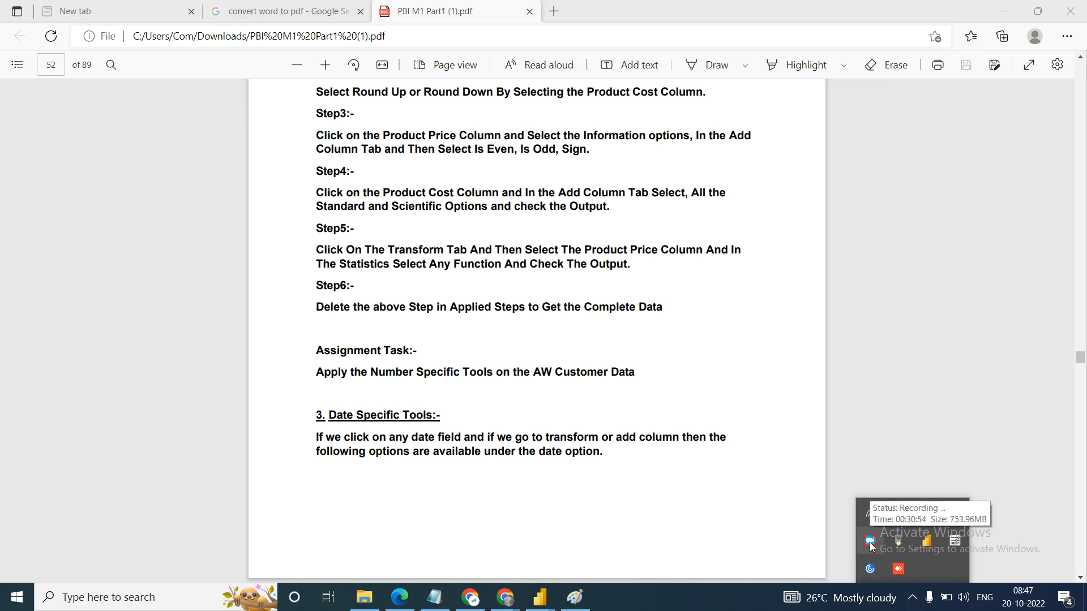
right_click(871, 543)
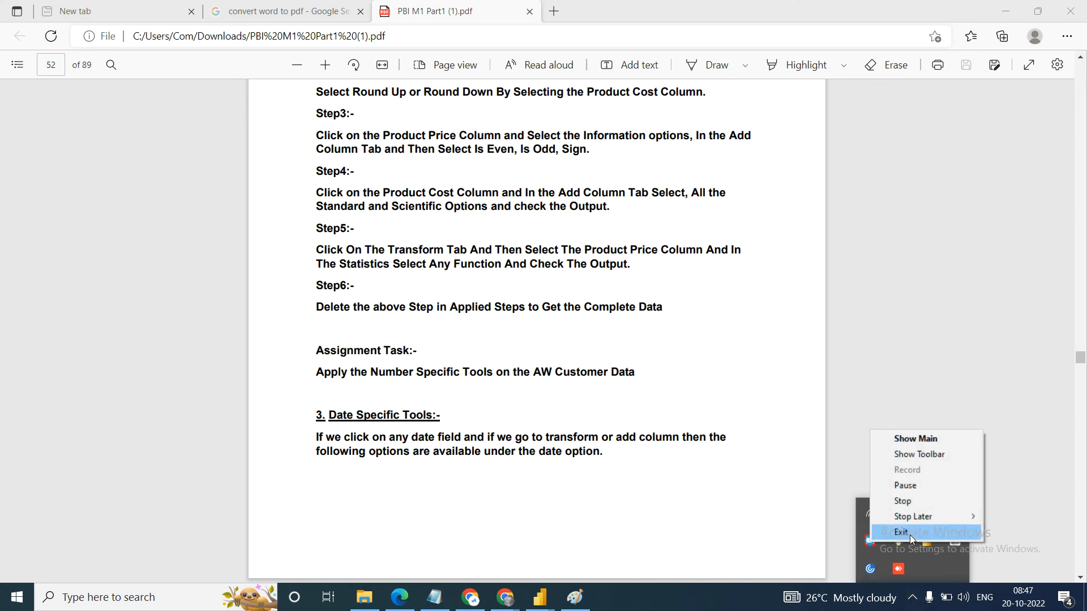